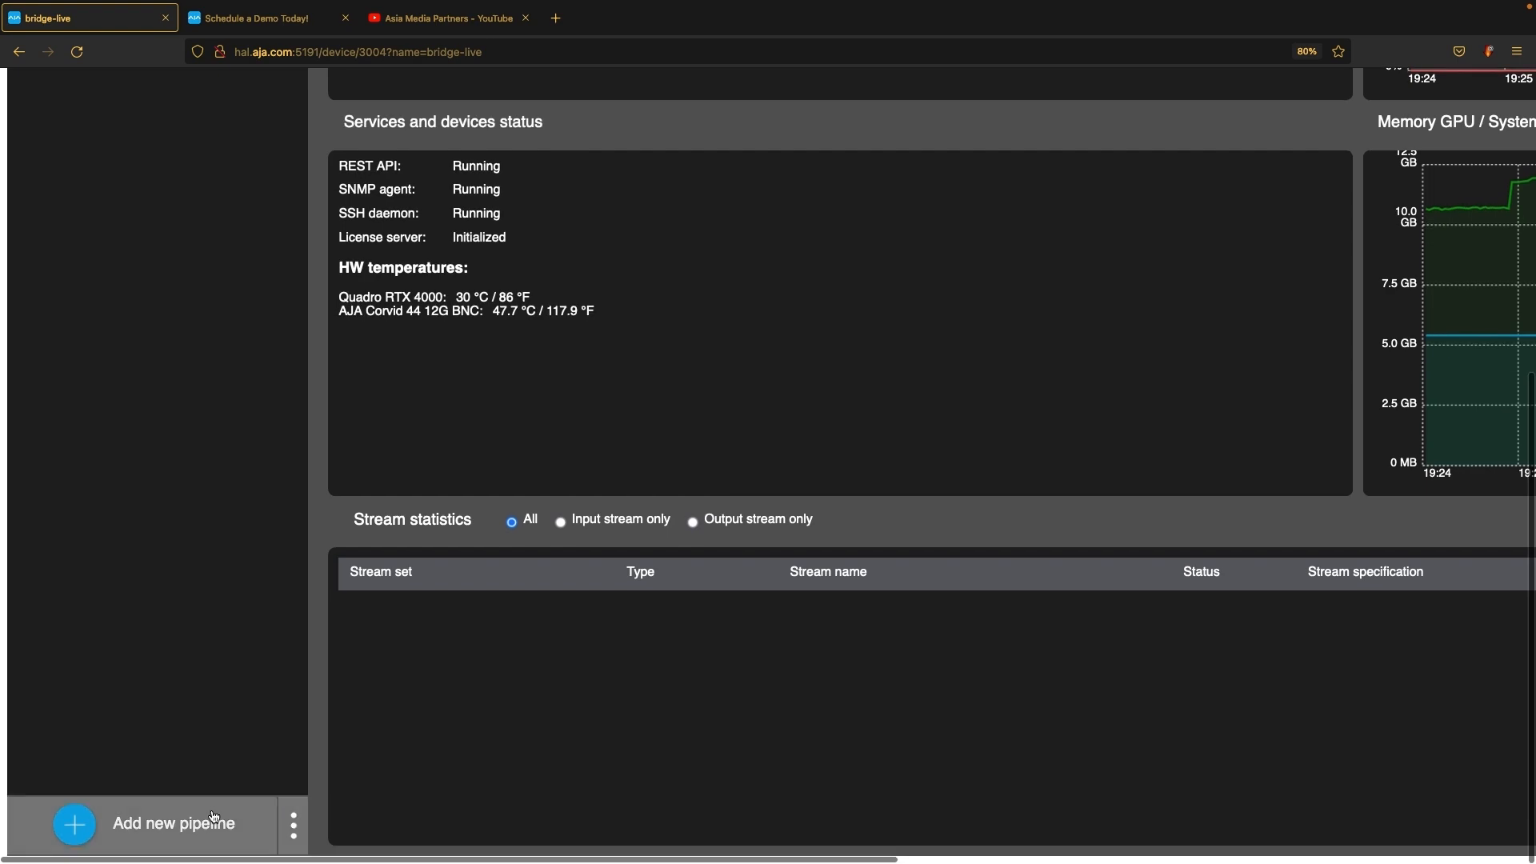
Add a new pipeline and name it "SDI - 3 x SRT".
click(188, 829)
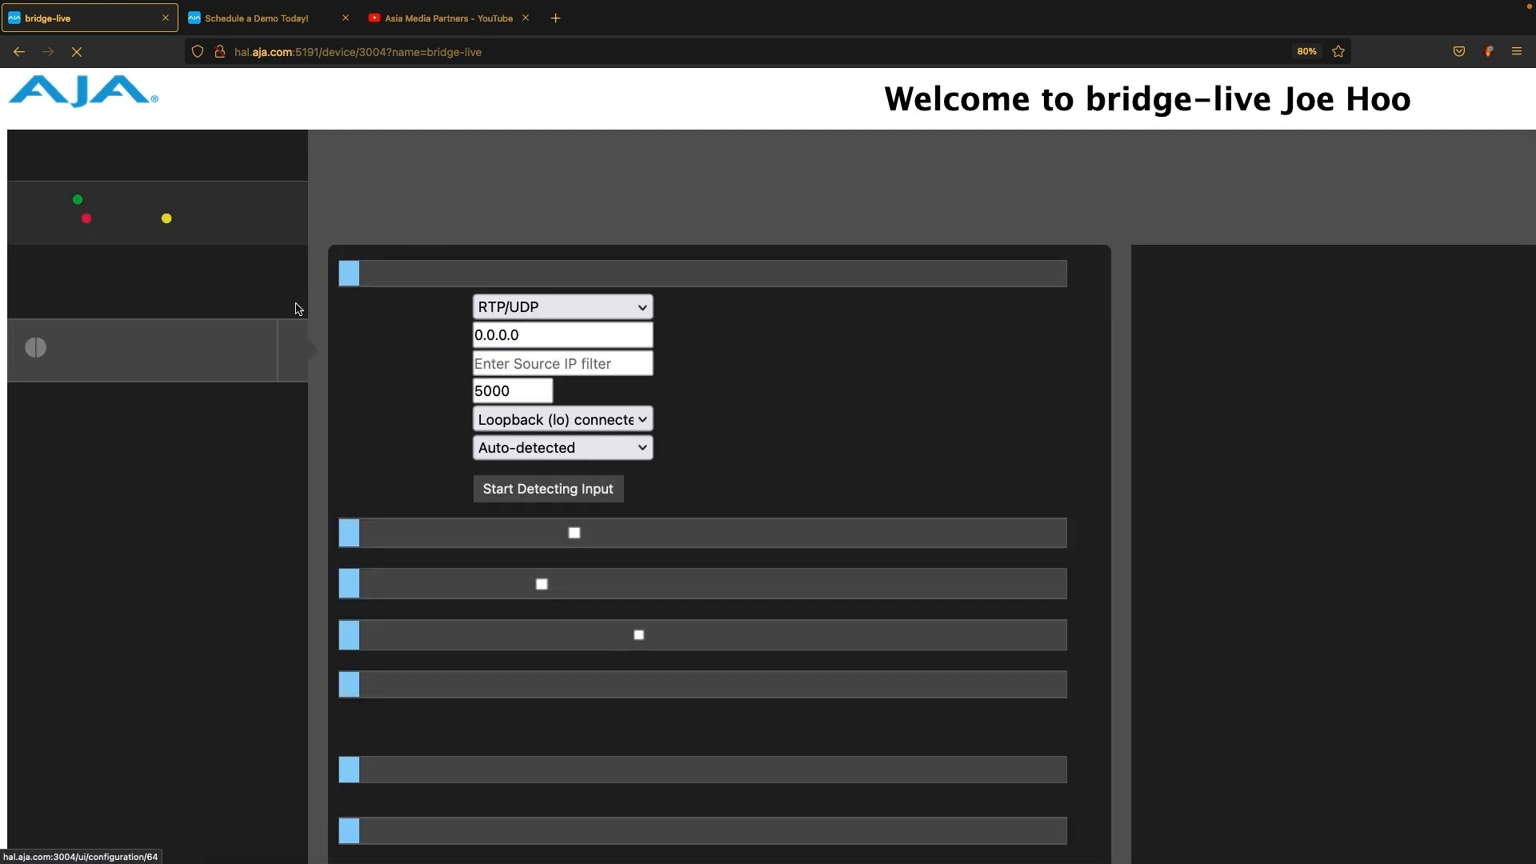
click(463, 179)
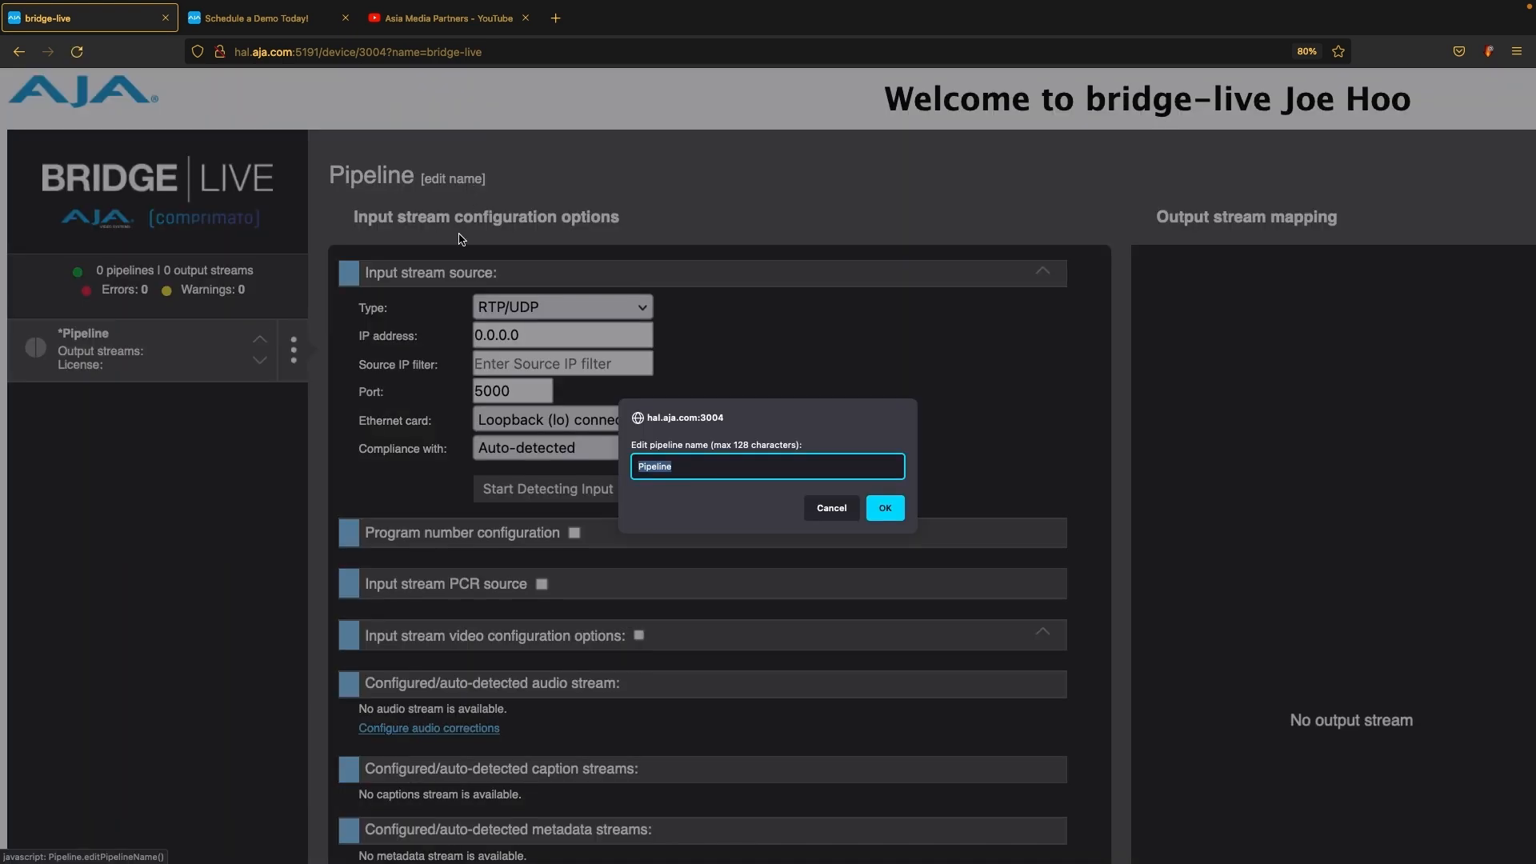
text(SDI - 3 x SRT)
click(884, 508)
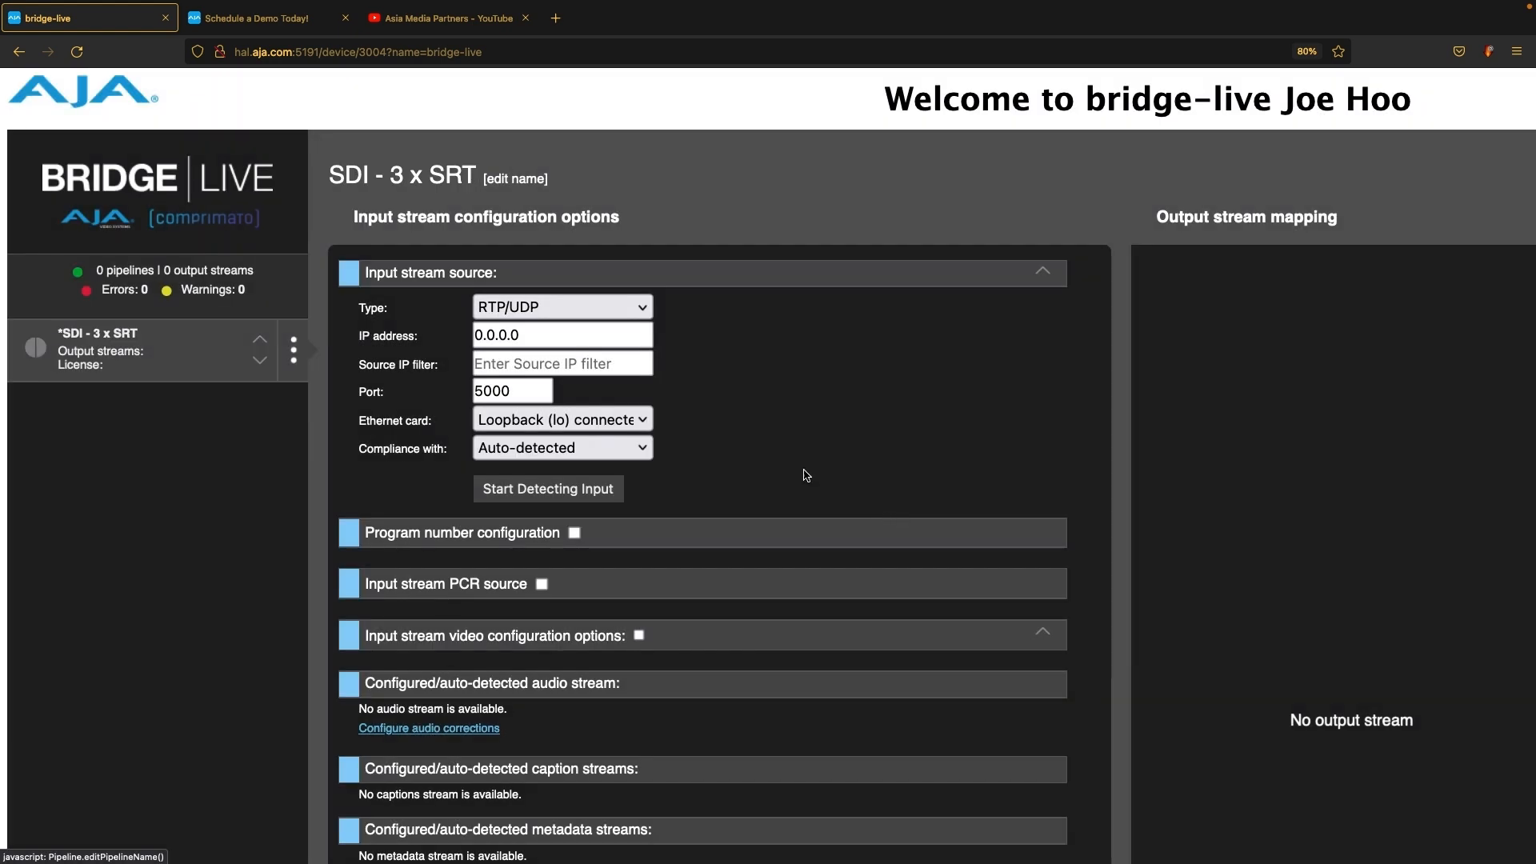
Set the input source to SDI on Port #1 of the AJA Corvid 44 12G BNC device and start detecting the input.
click(632, 308)
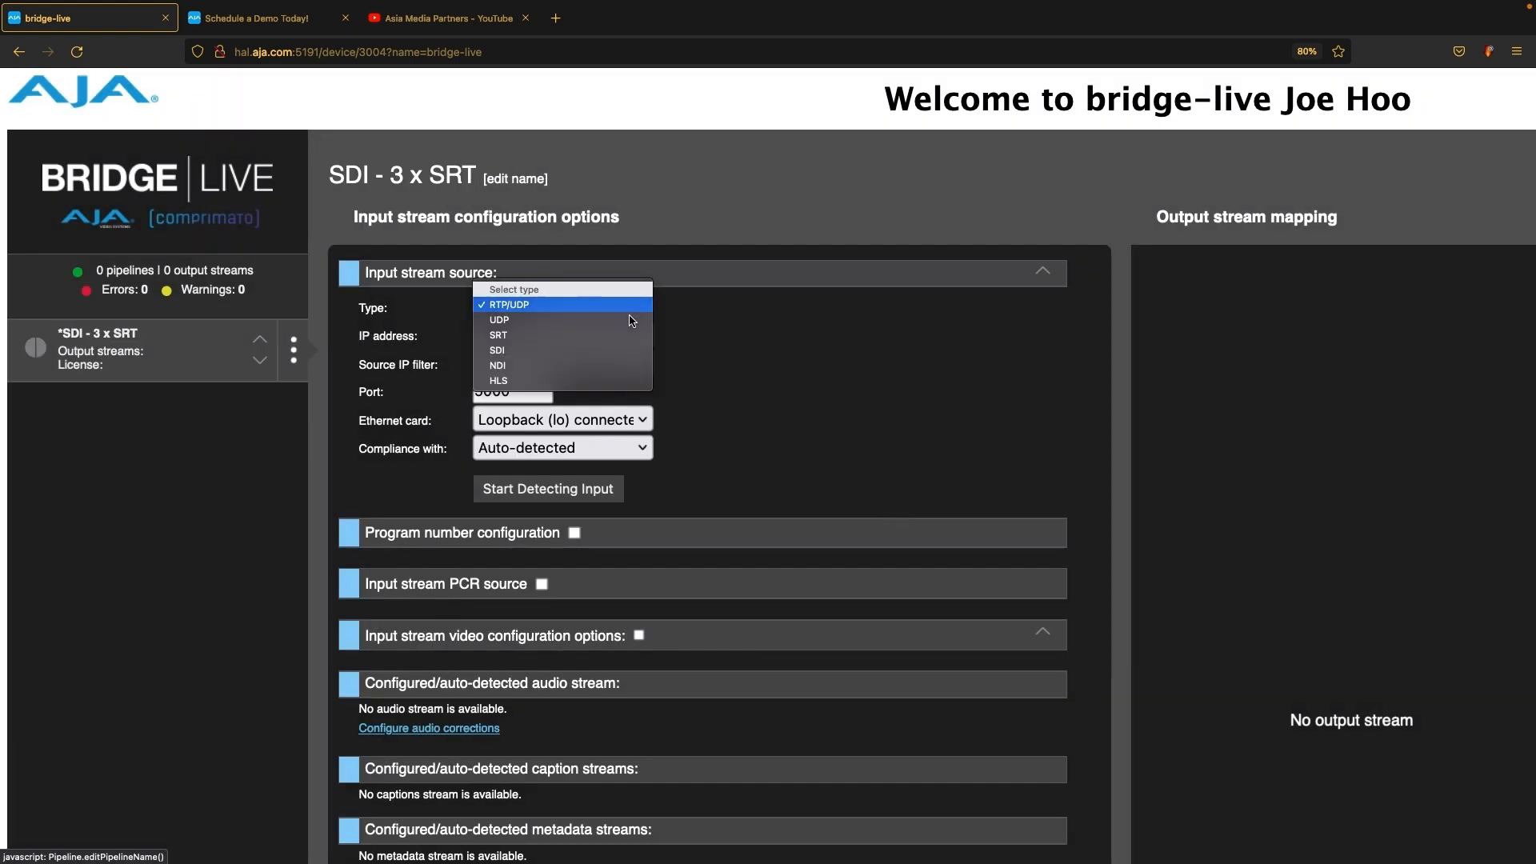
click(601, 349)
click(602, 334)
click(607, 351)
click(605, 365)
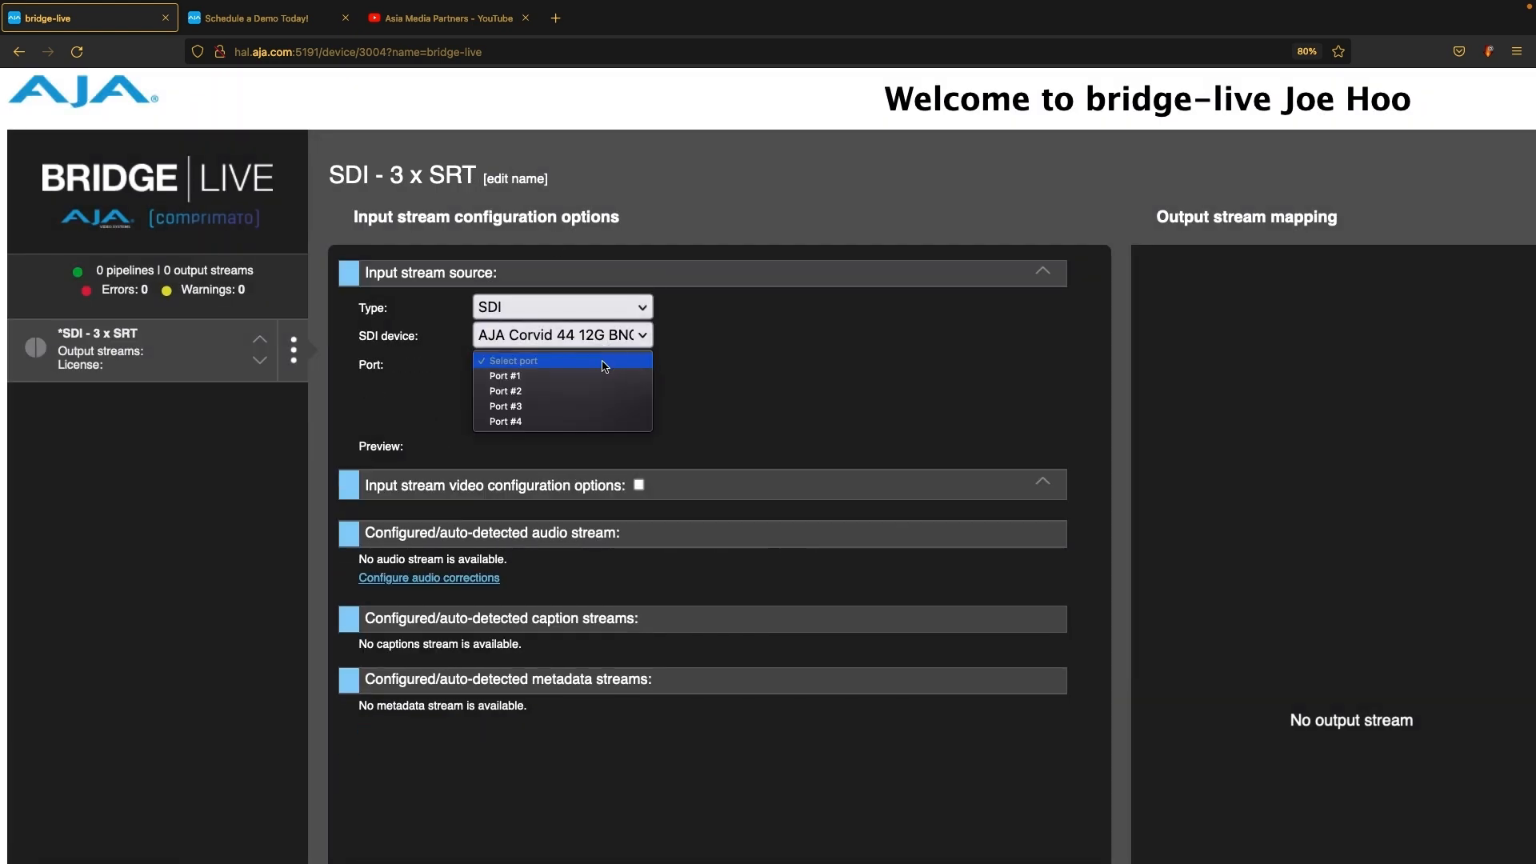
click(582, 376)
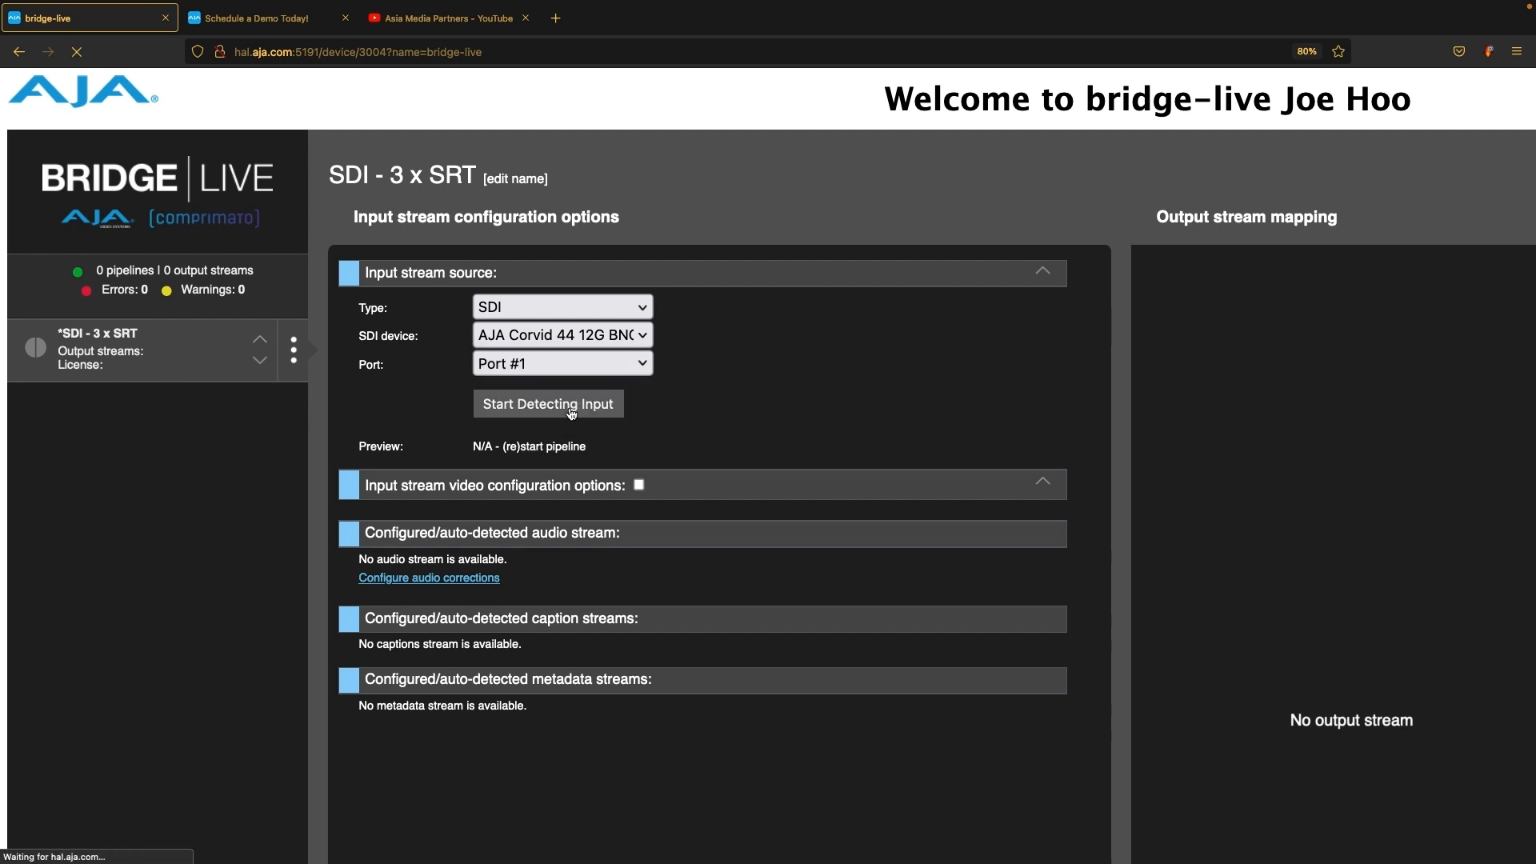
click(571, 411)
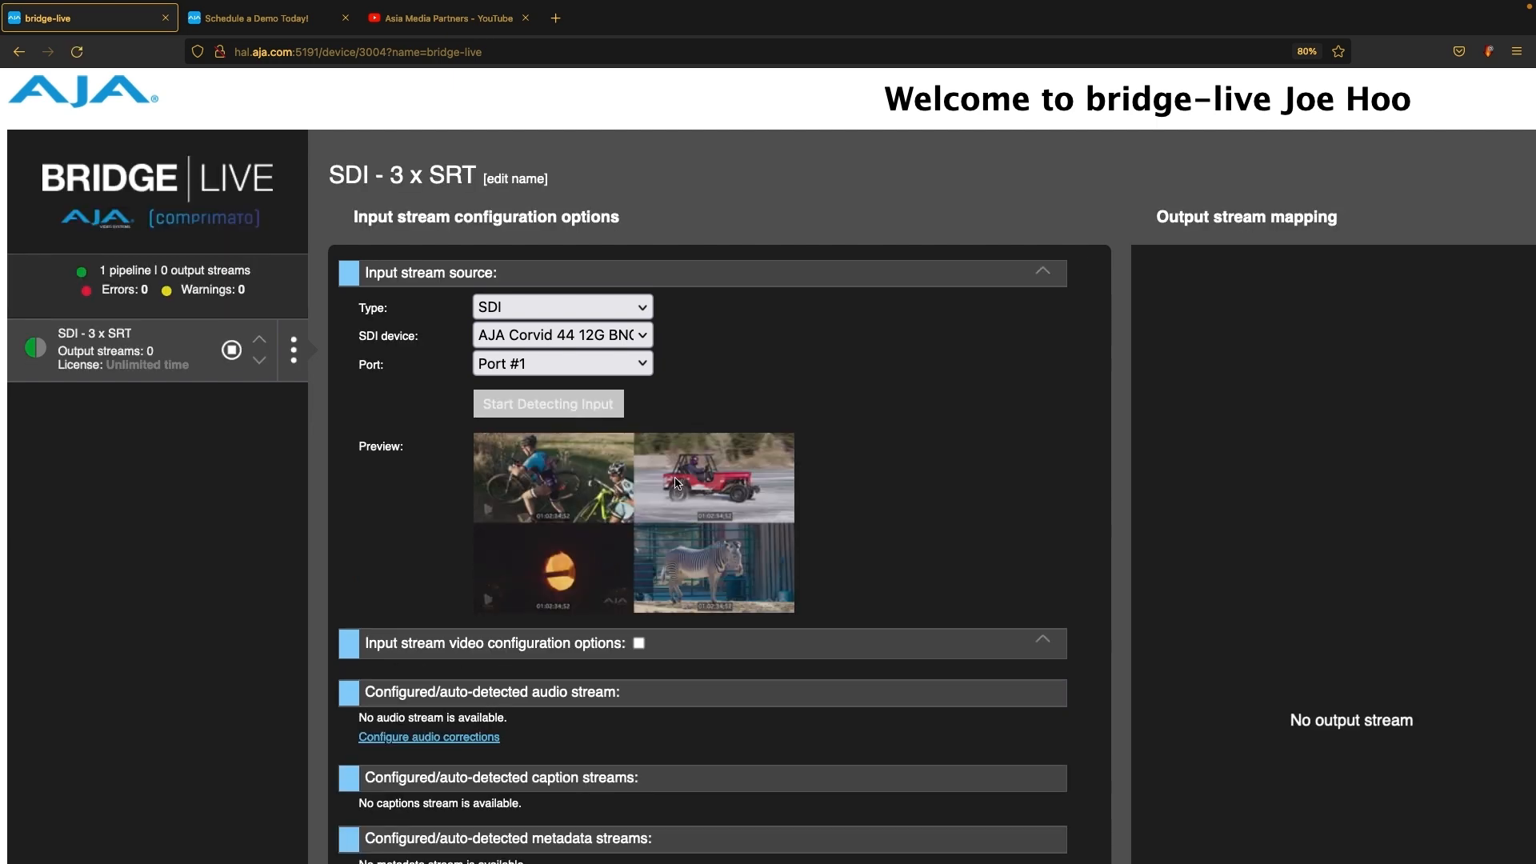
Review the detected input streams and set the auto-detected video stream, Video #1, as the input.
scroll(634, 574, down, 2)
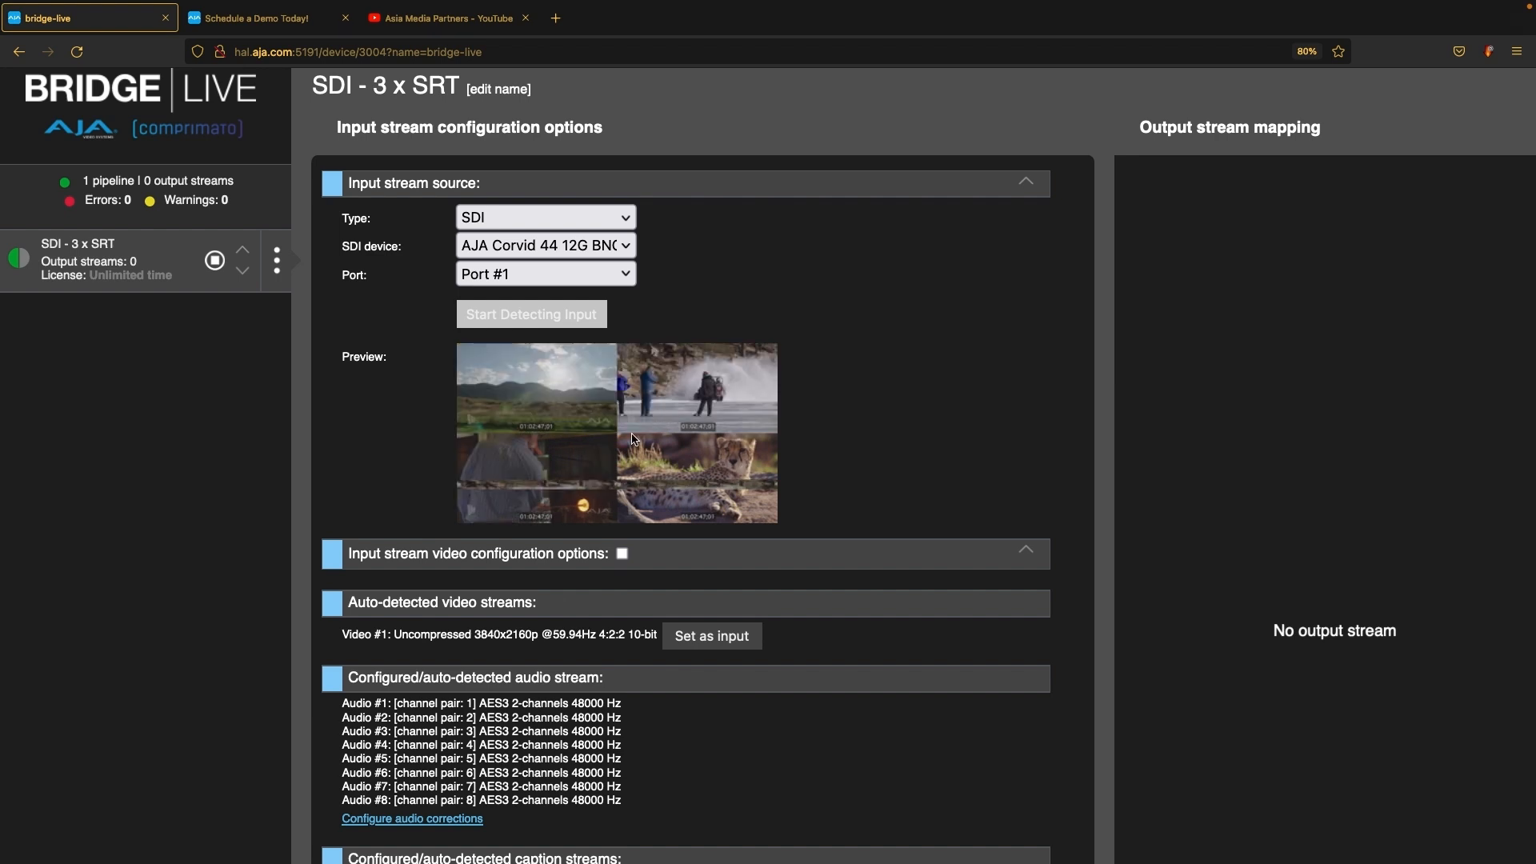
scroll(585, 620, down, 2)
scroll(586, 620, up, 1)
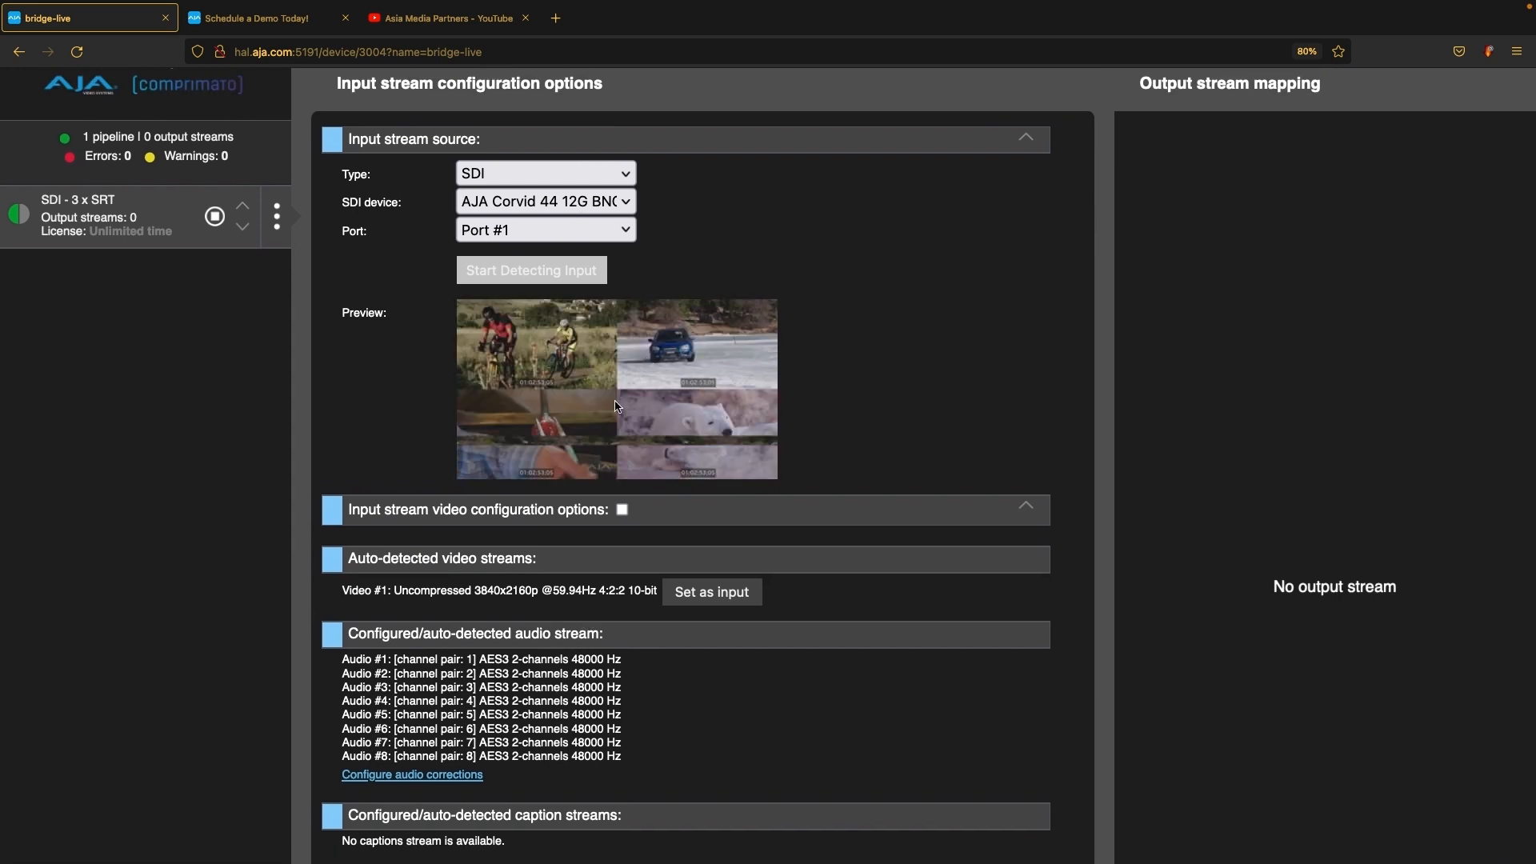
scroll(653, 459, down, 2)
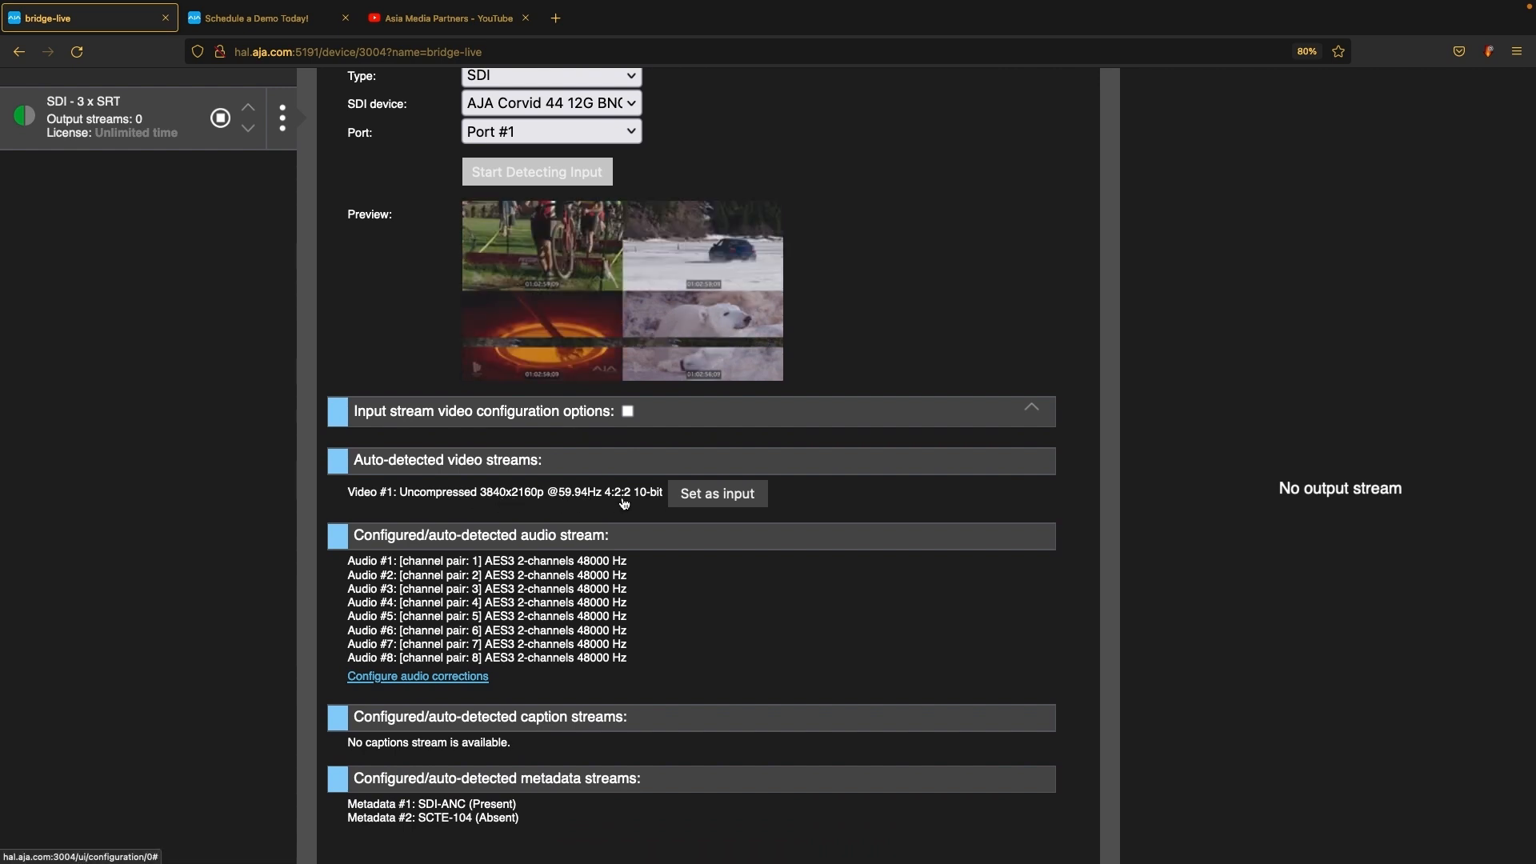
click(707, 501)
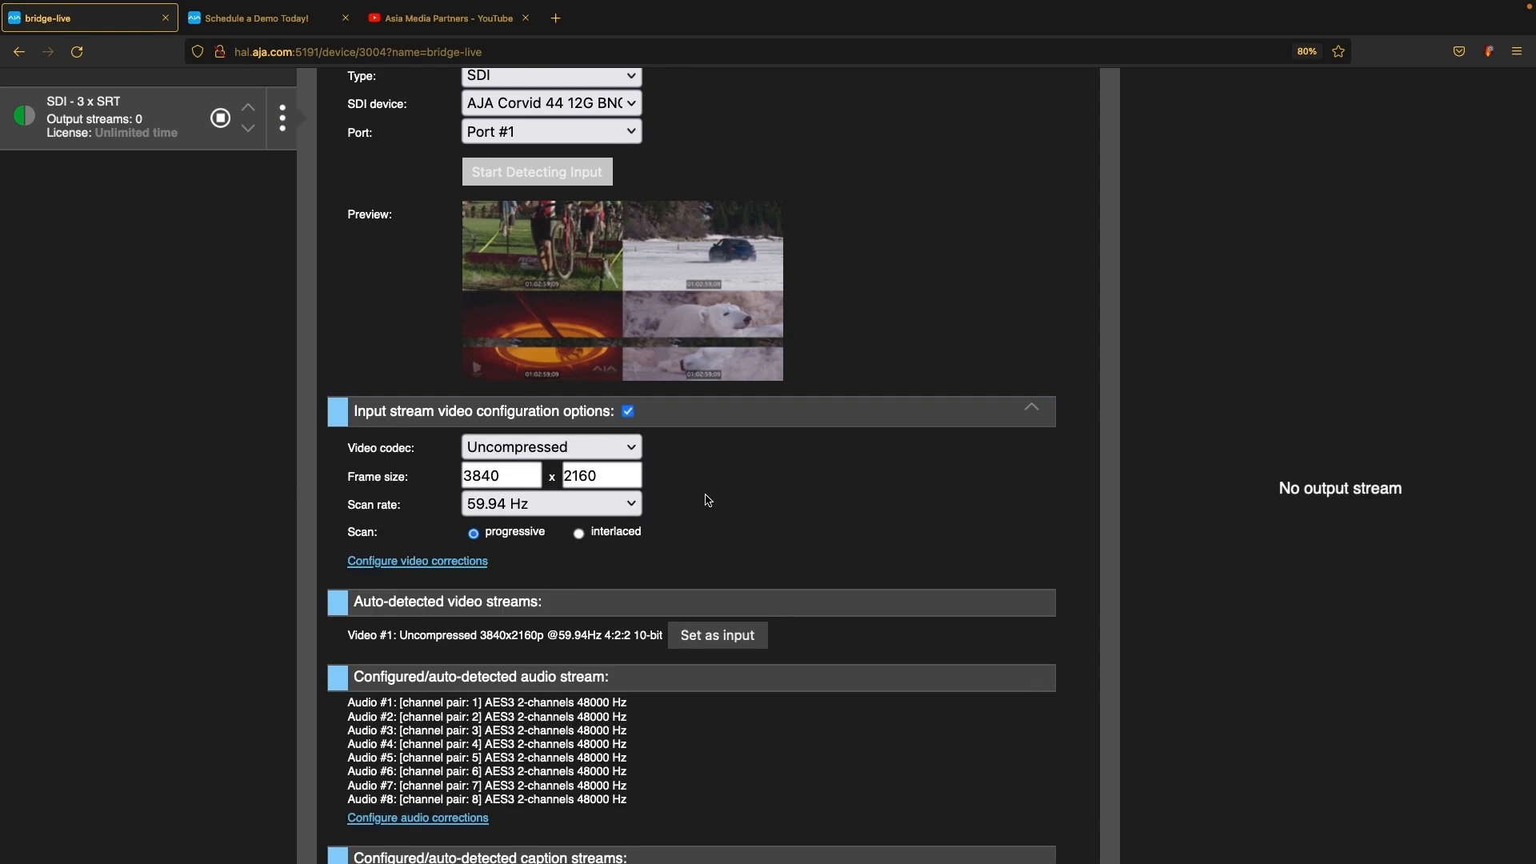
Add an output stream named Singapore, keeping MPEG-TS as its stream type.
scroll(548, 608, down, 5)
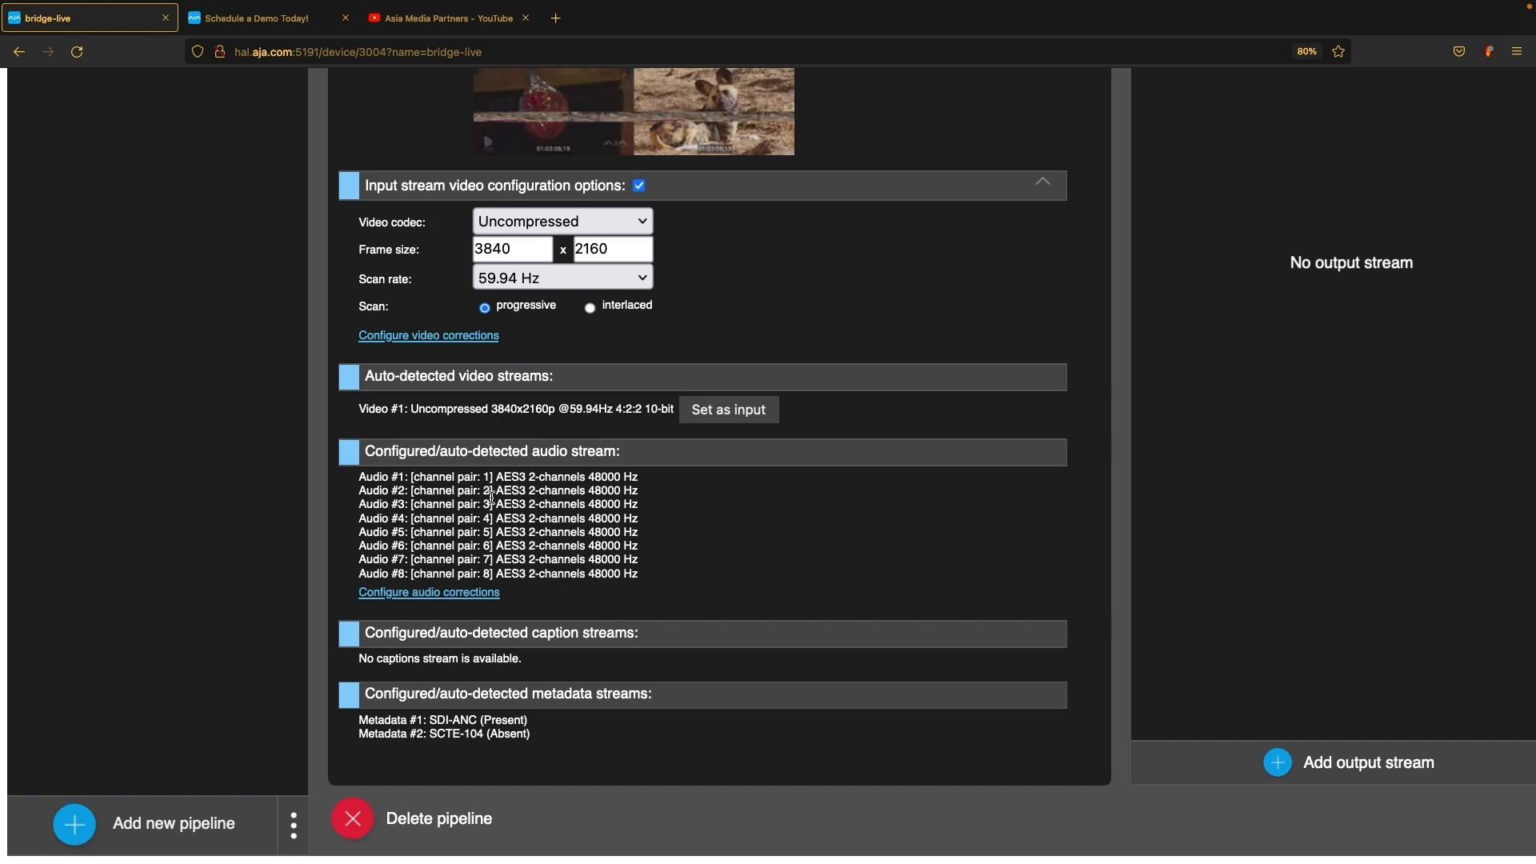
scroll(797, 602, down, 5)
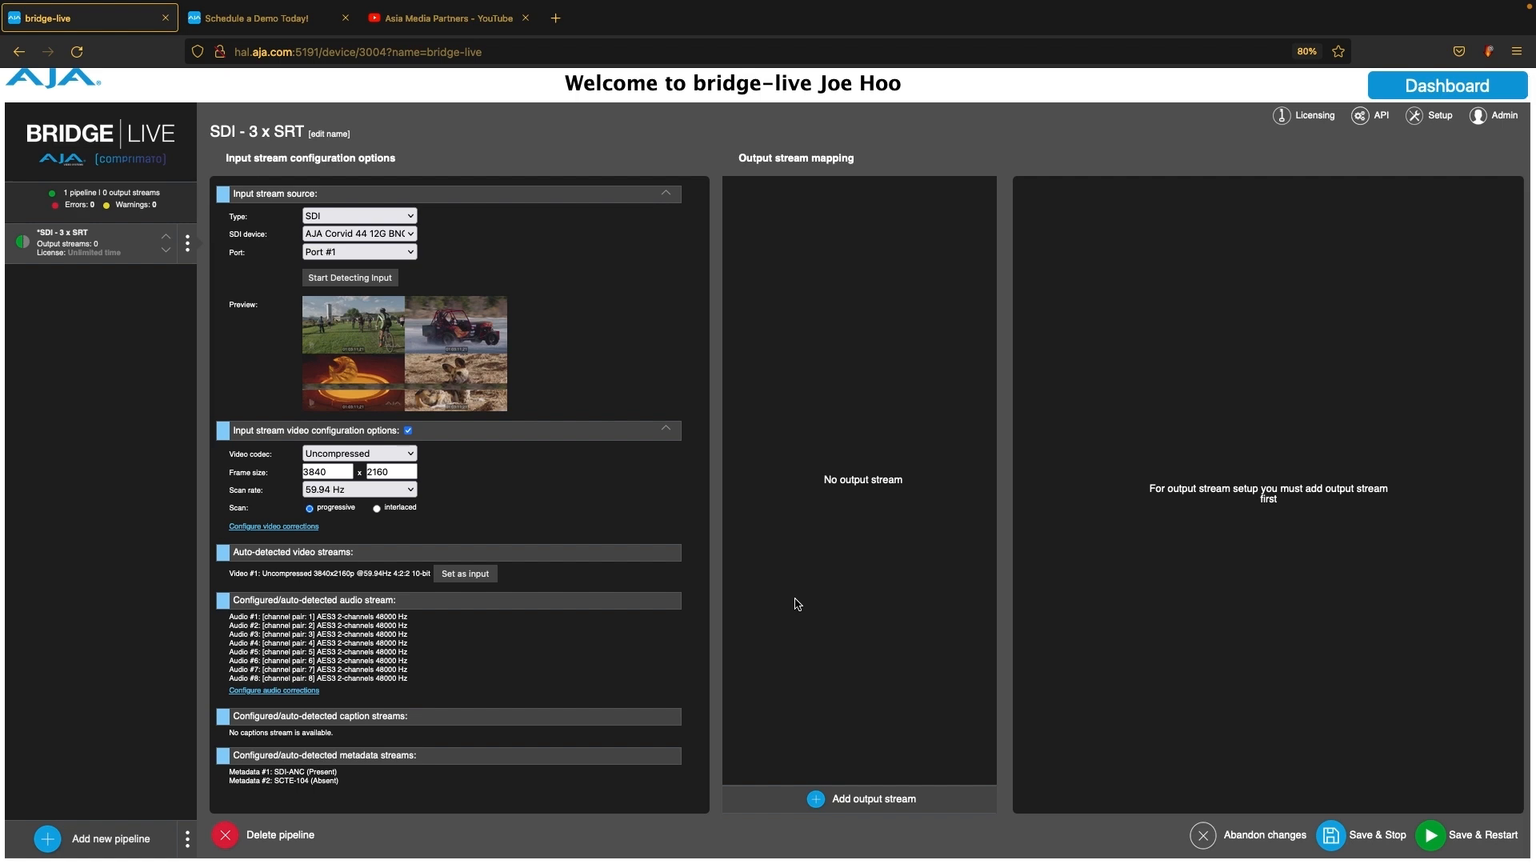
click(814, 797)
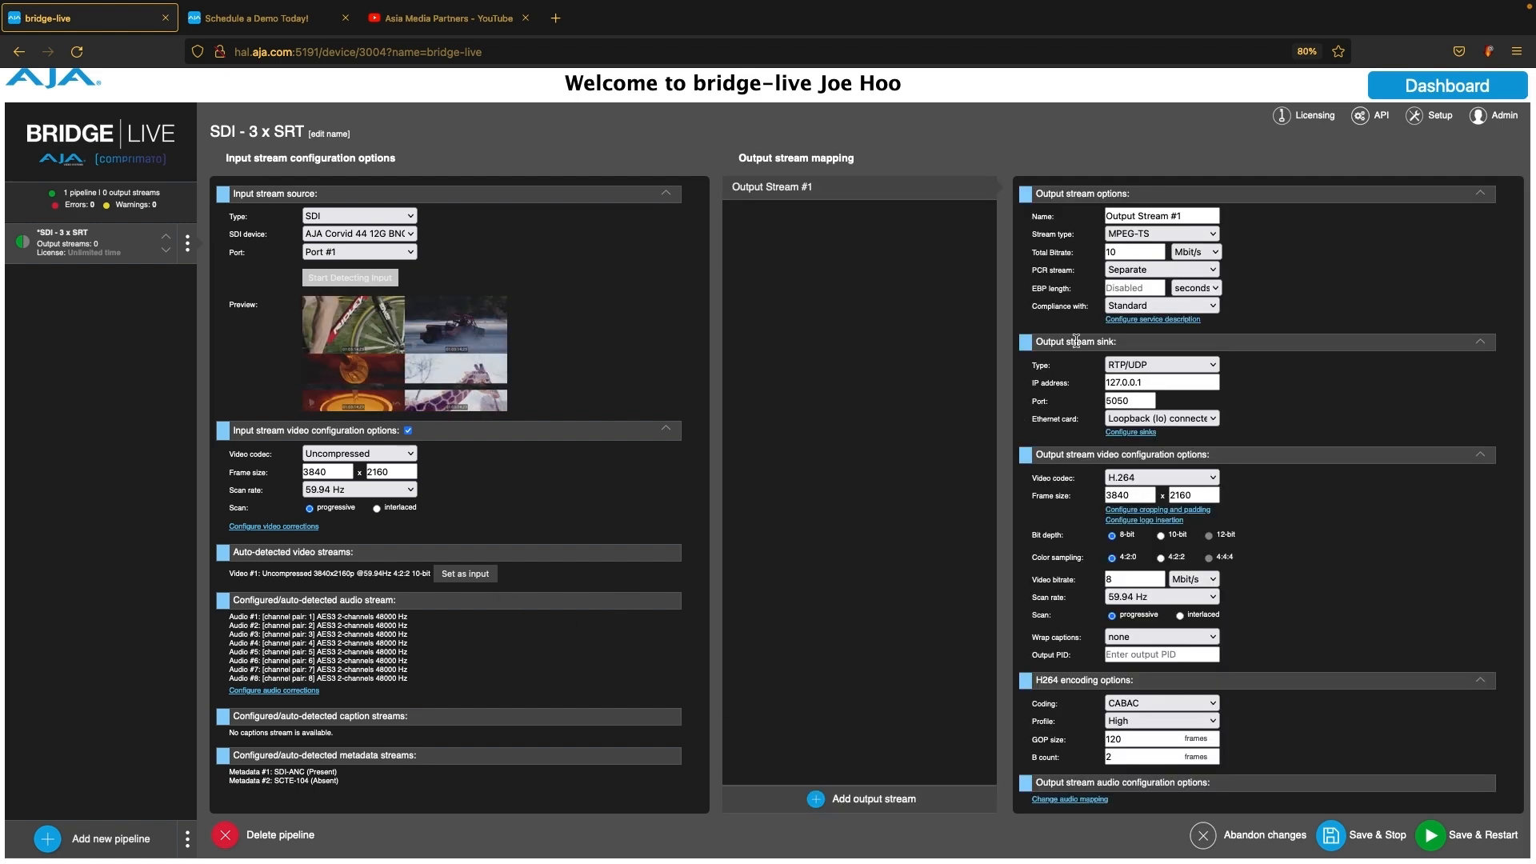
click(1078, 214)
text(Singapore)
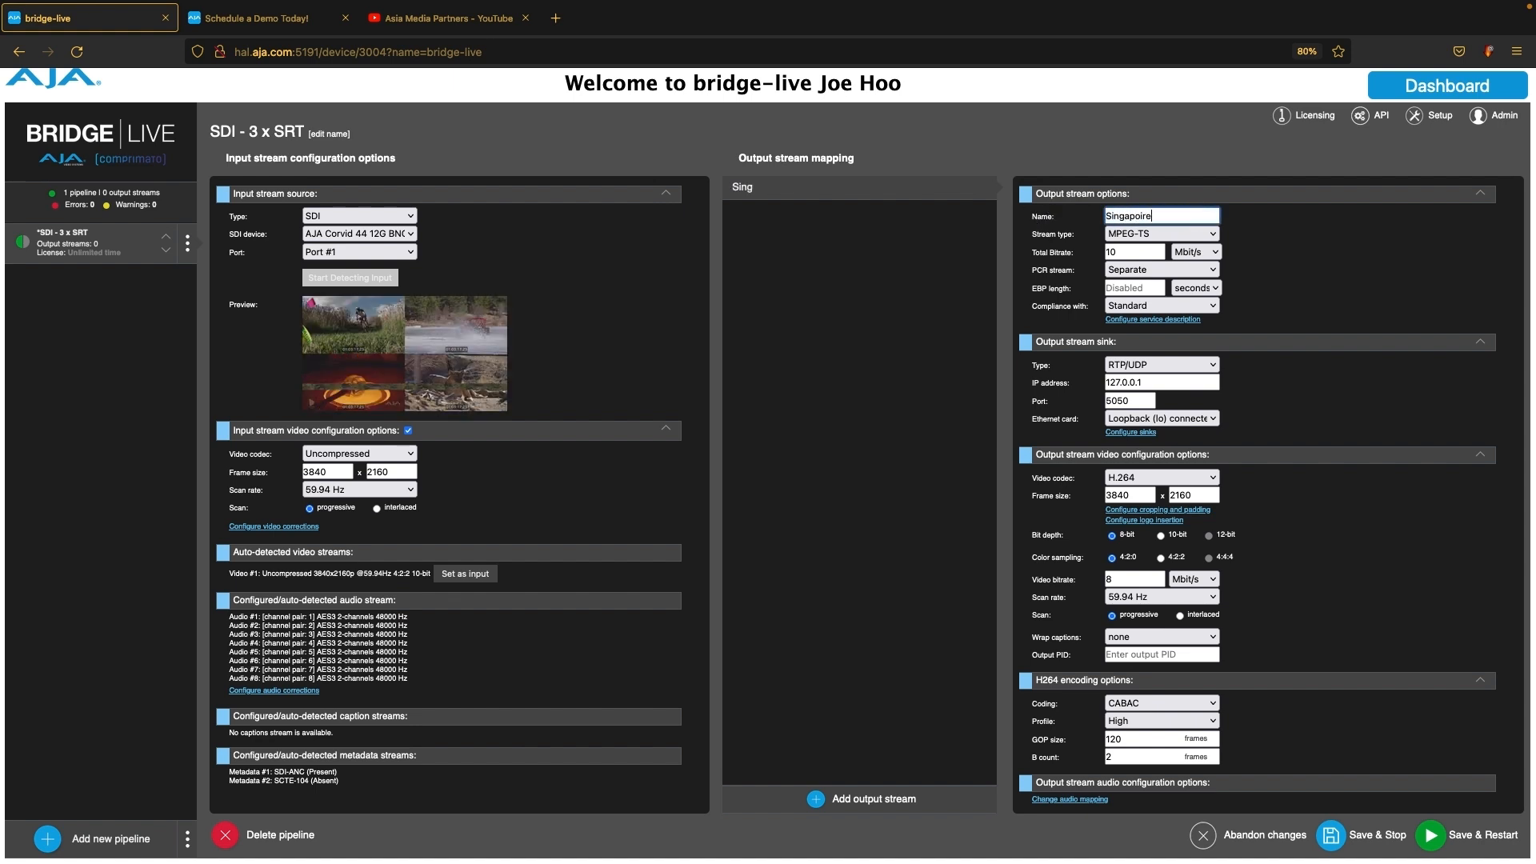
click(1160, 232)
click(1152, 240)
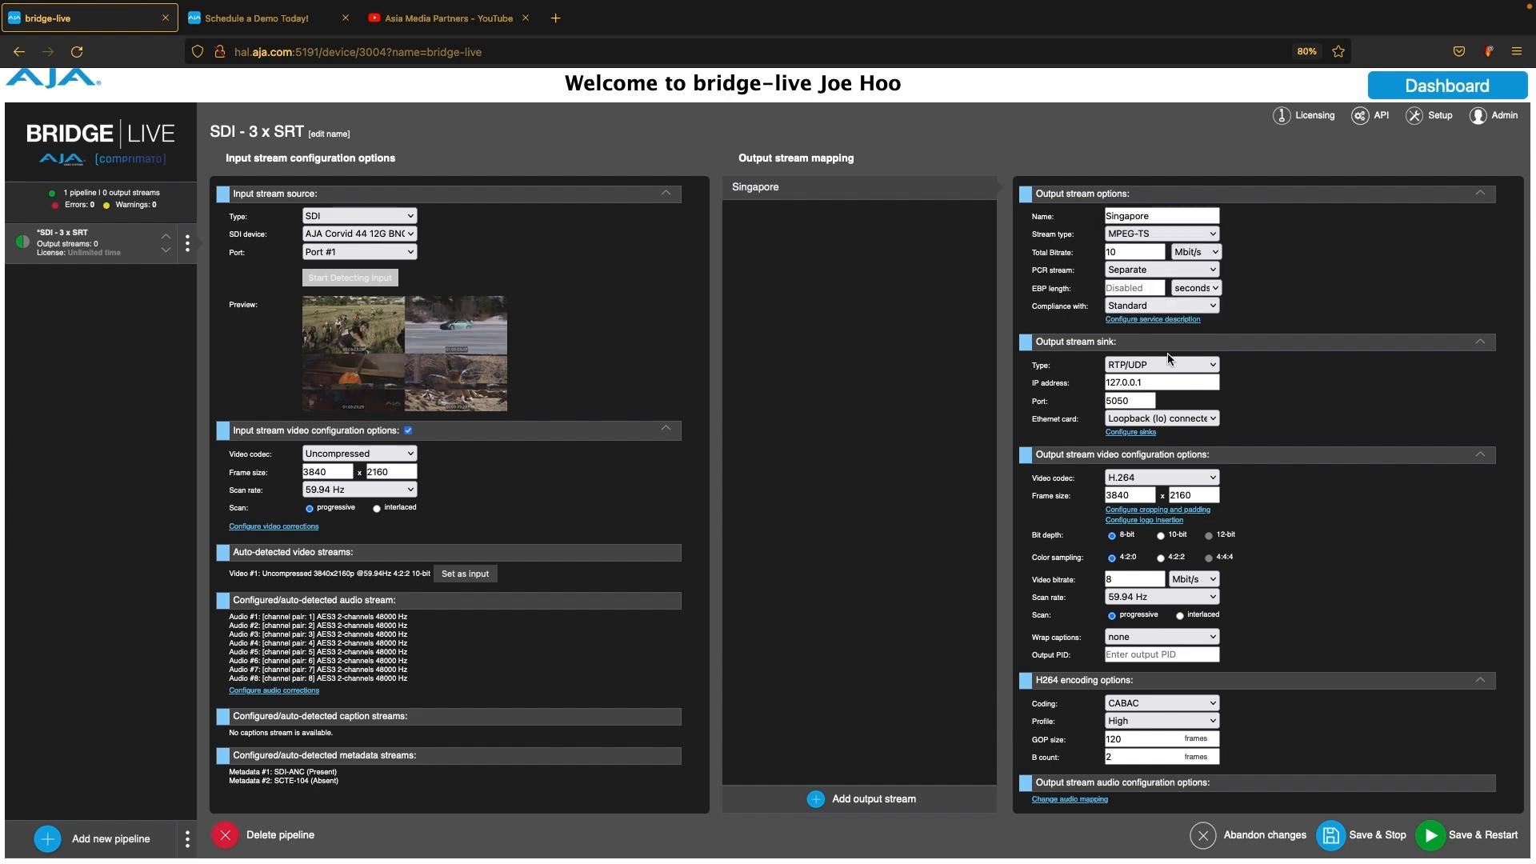
Set the Singapore stream's video bitrate to 30 Mbit/s and its total bitrate to 40 Mbit/s.
double_click(1130, 582)
text(40)
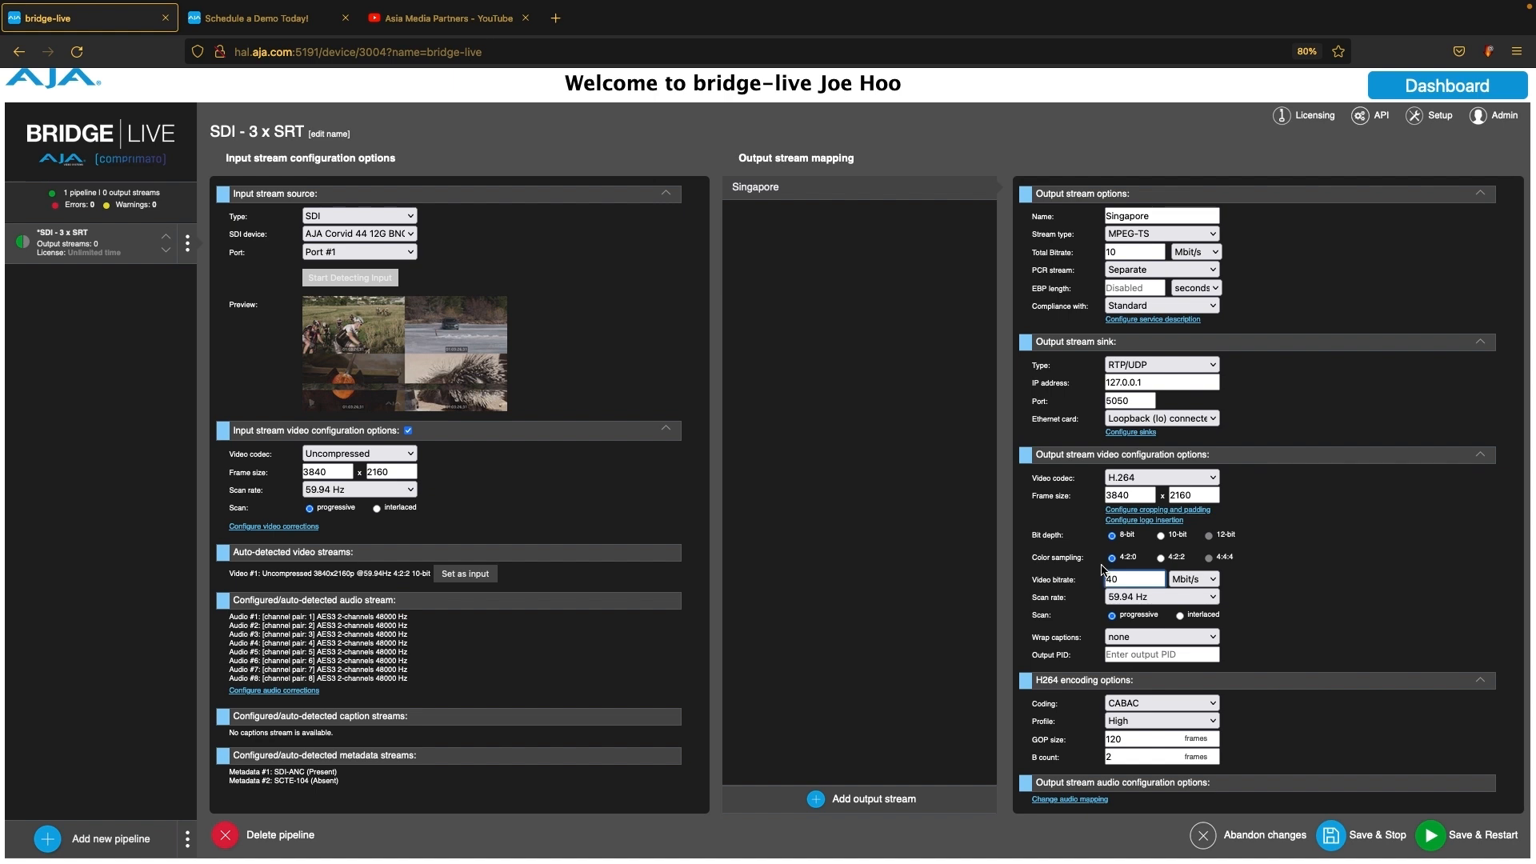
double_click(1112, 578)
text(30)
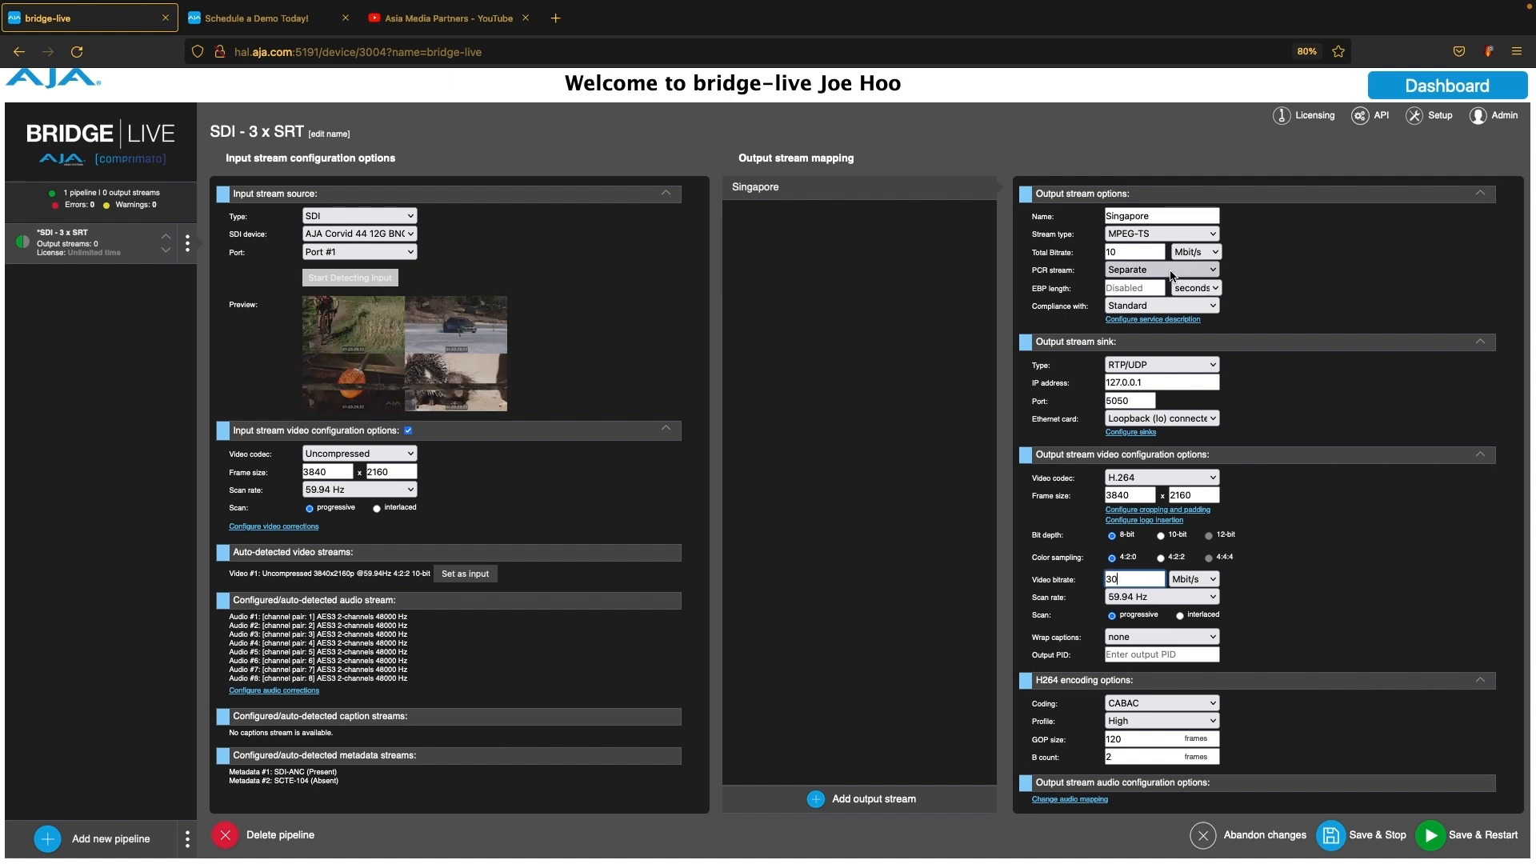
click(1134, 252)
double_click(1133, 252)
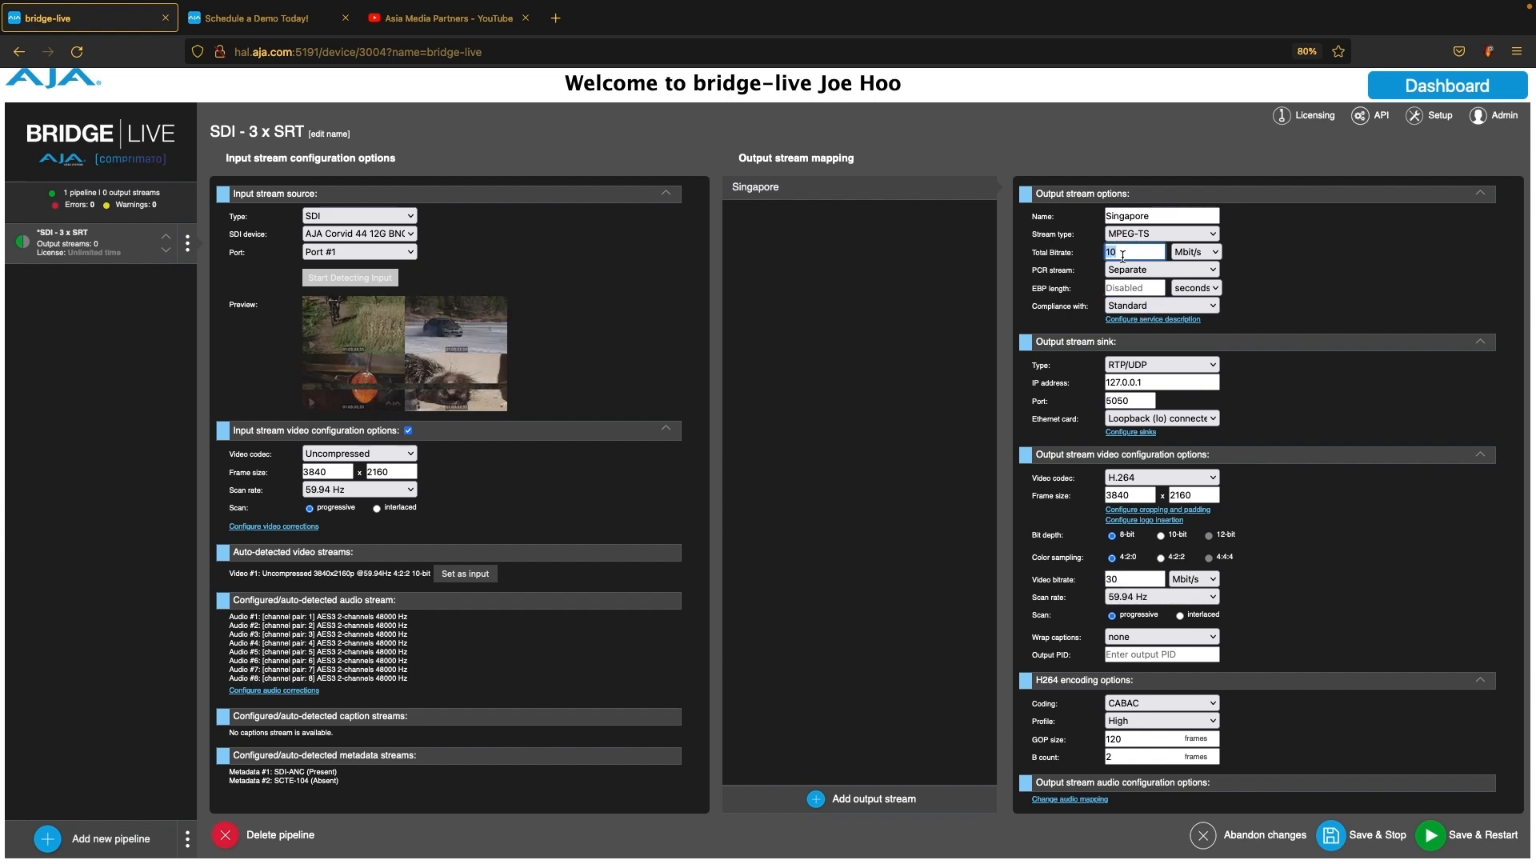
text(4)
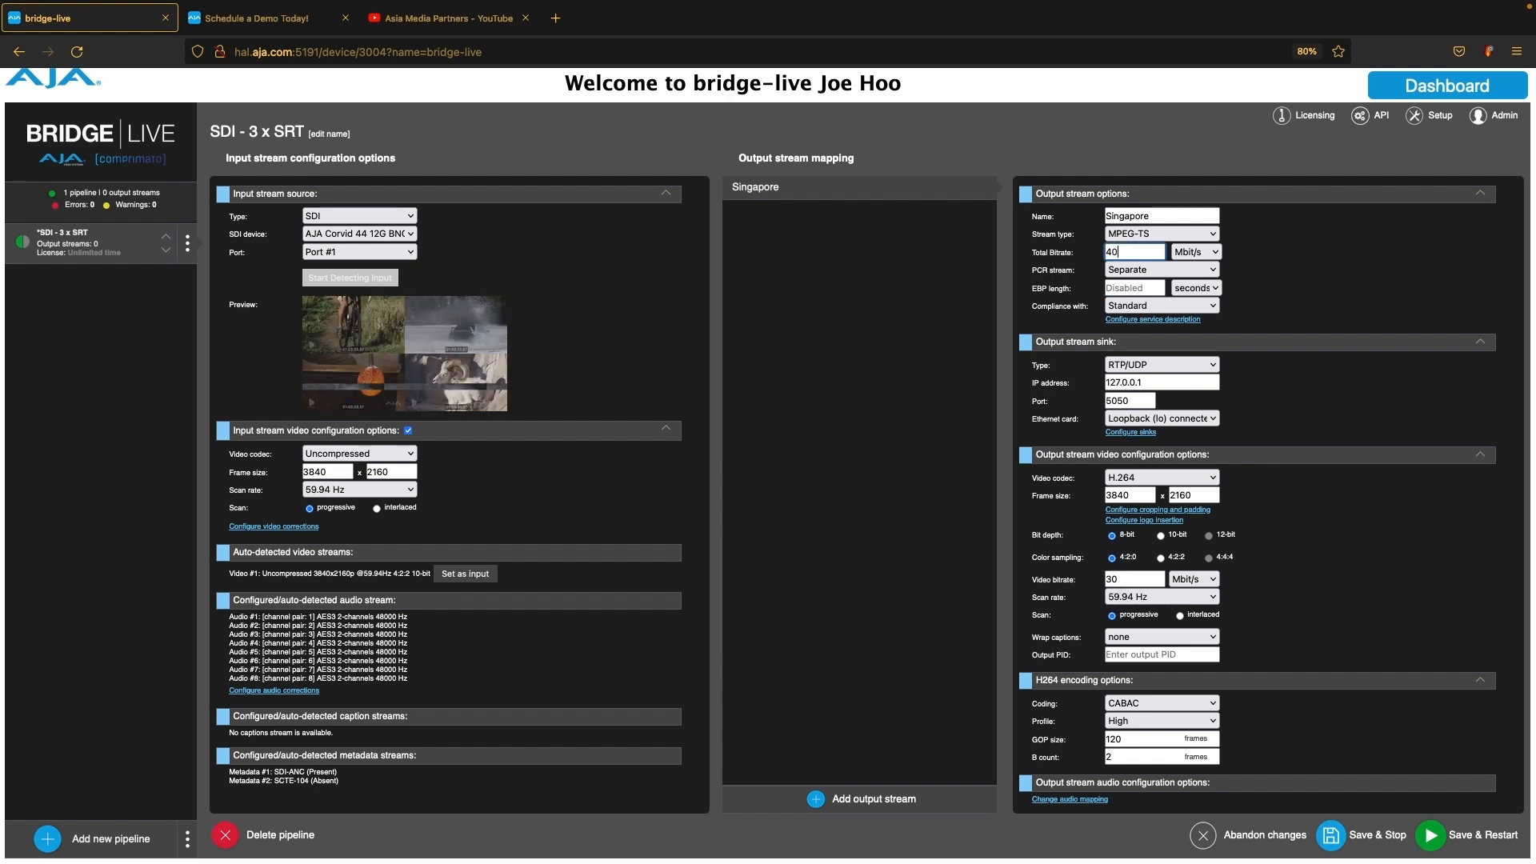
Set the Singapore output sink type to SRT with the IP address 198.169.208.120.
scroll(1212, 311, down, 2)
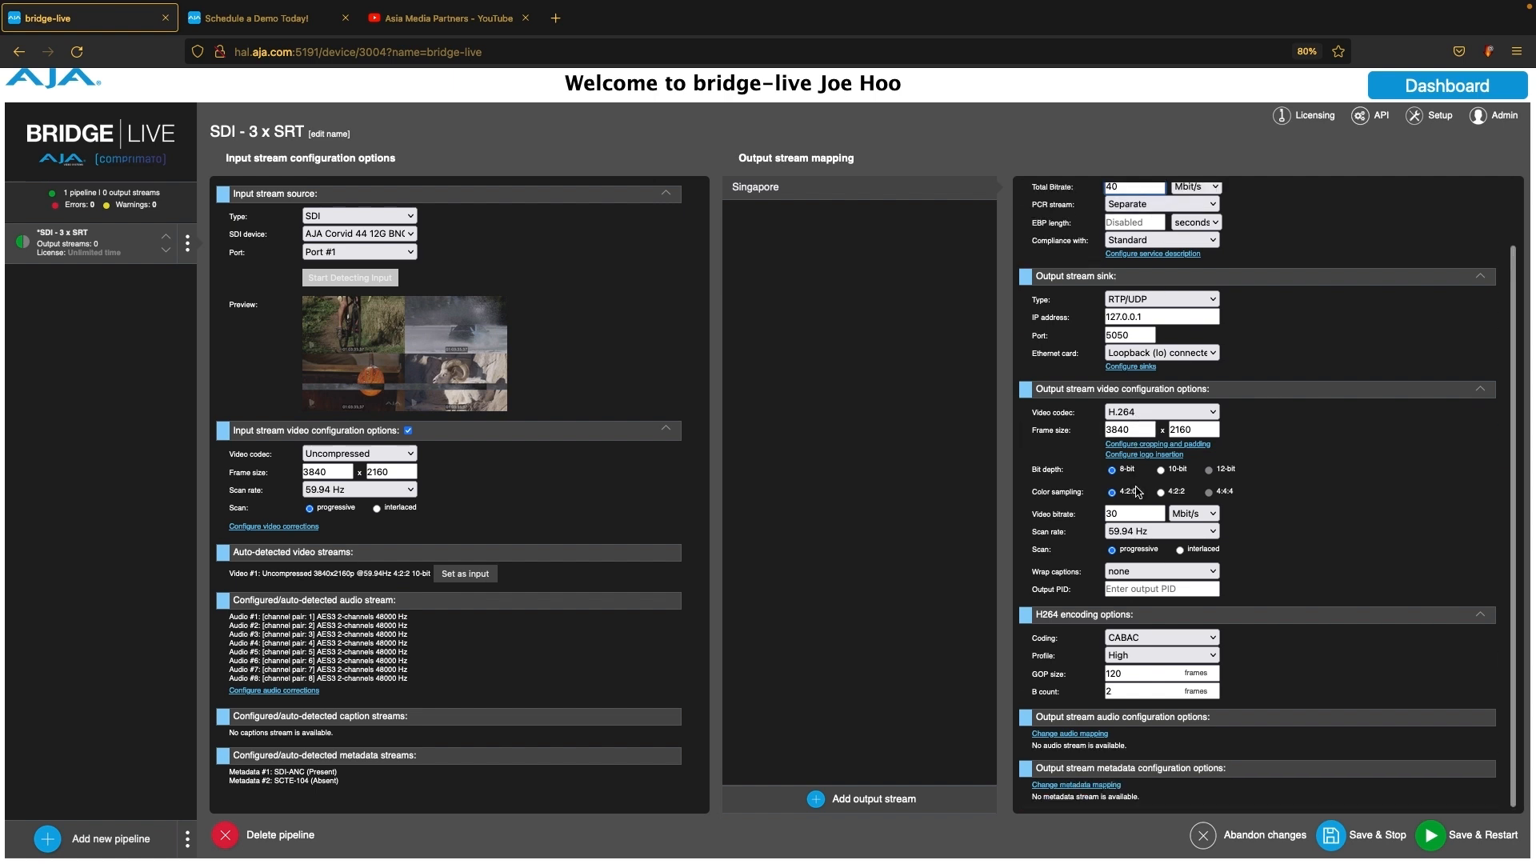
click(1212, 307)
click(1185, 313)
click(1186, 317)
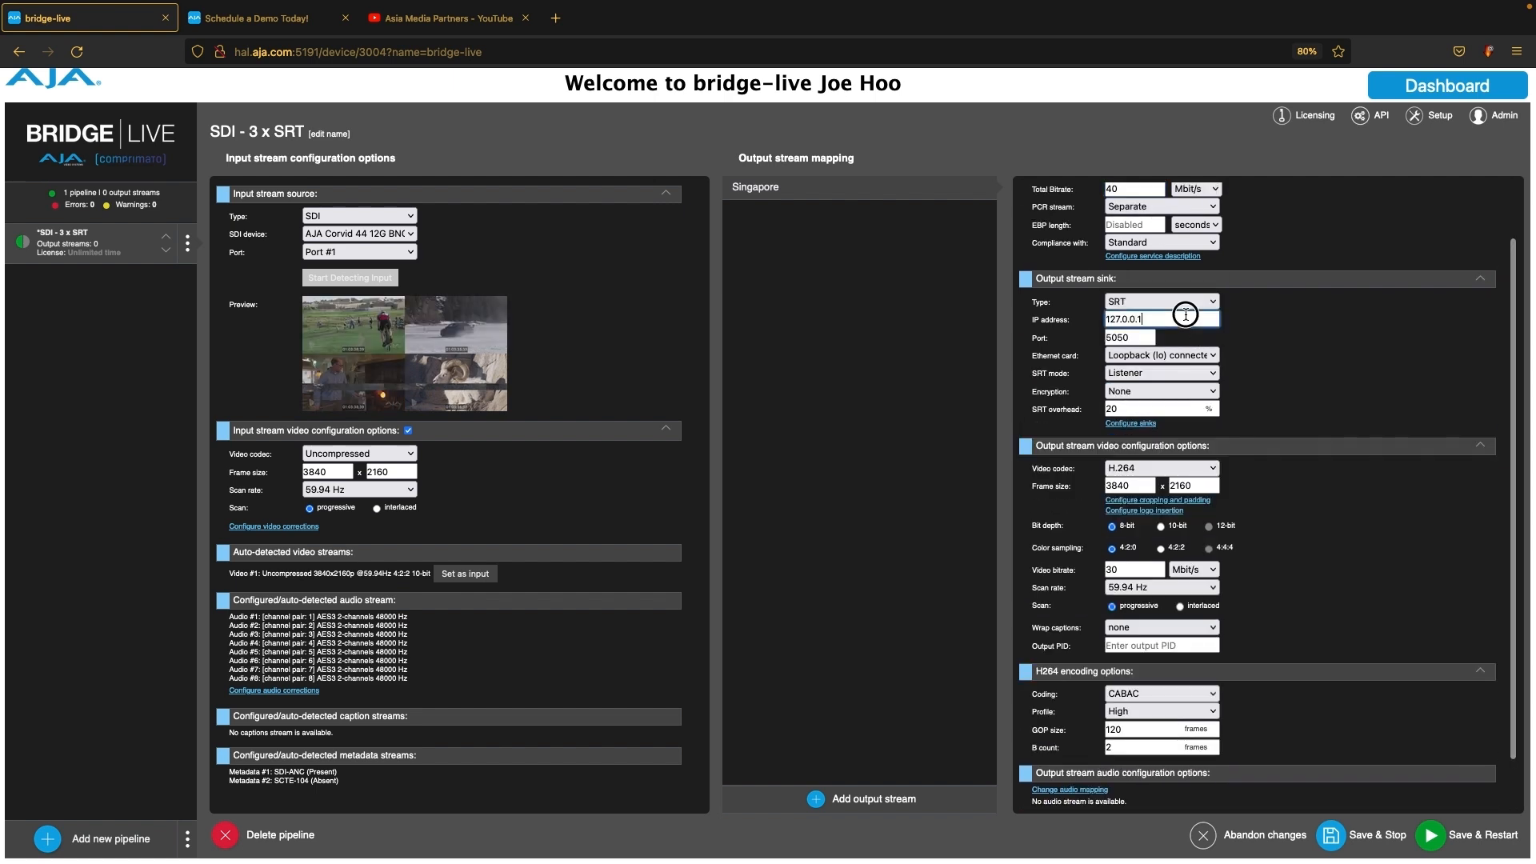
drag(1185, 315, 1020, 315)
key(BackSpace)
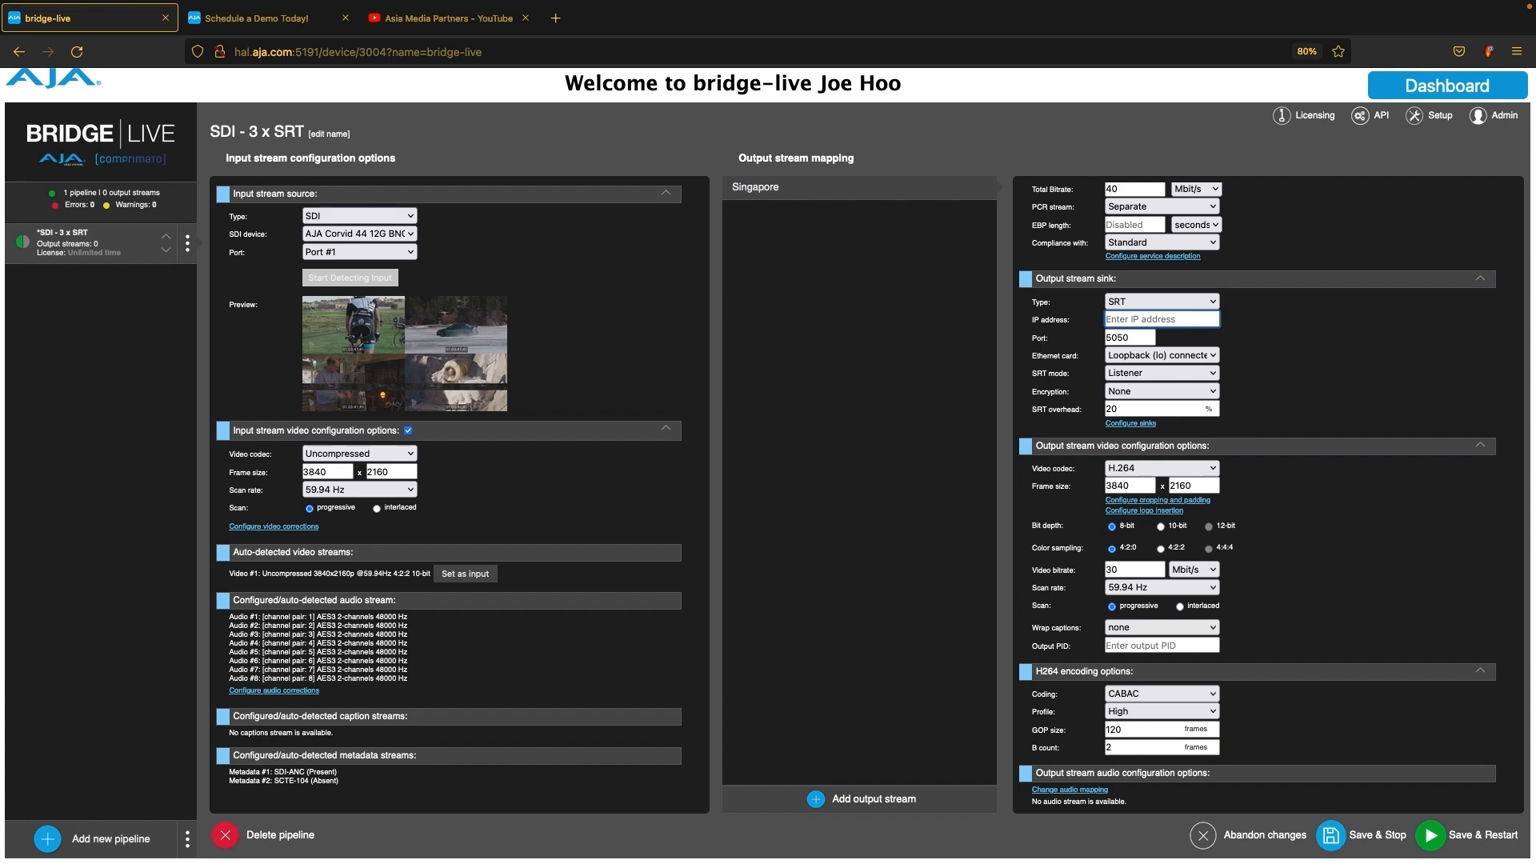
text(198.169.208.120)
Set the SRT sink's port to 5051 and its network interface to Ethernet card 1.
click(1145, 339)
key(BackSpace)
text(1)
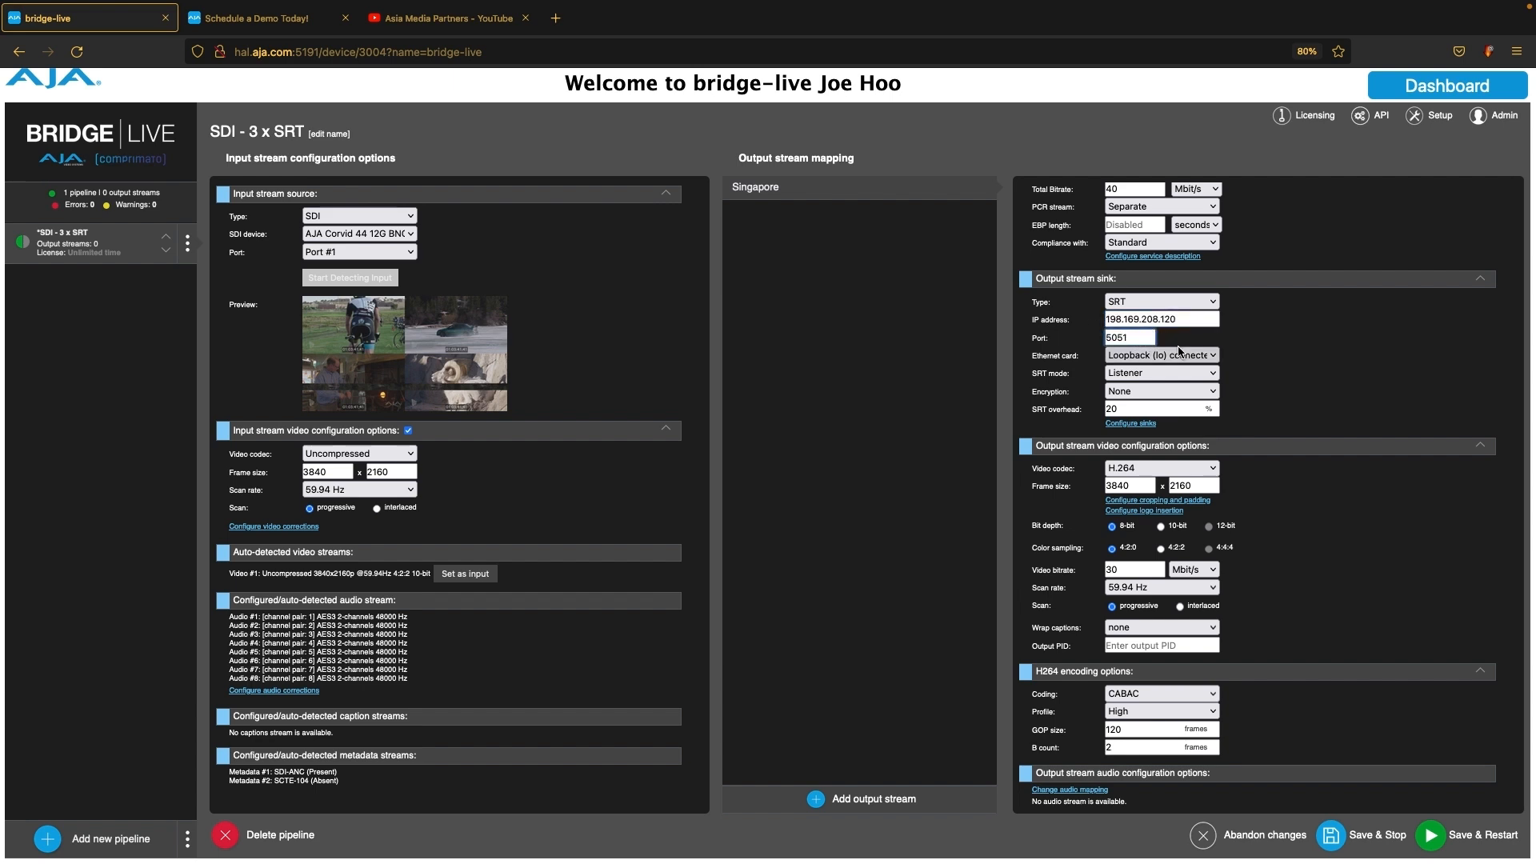
click(1179, 354)
click(1192, 330)
In the Singapore audio mapping, add an output audio from Audio #1 with AAC-ADTS codec, 192 kbit/s bitrate and the name English.
scroll(1229, 471, down, 1)
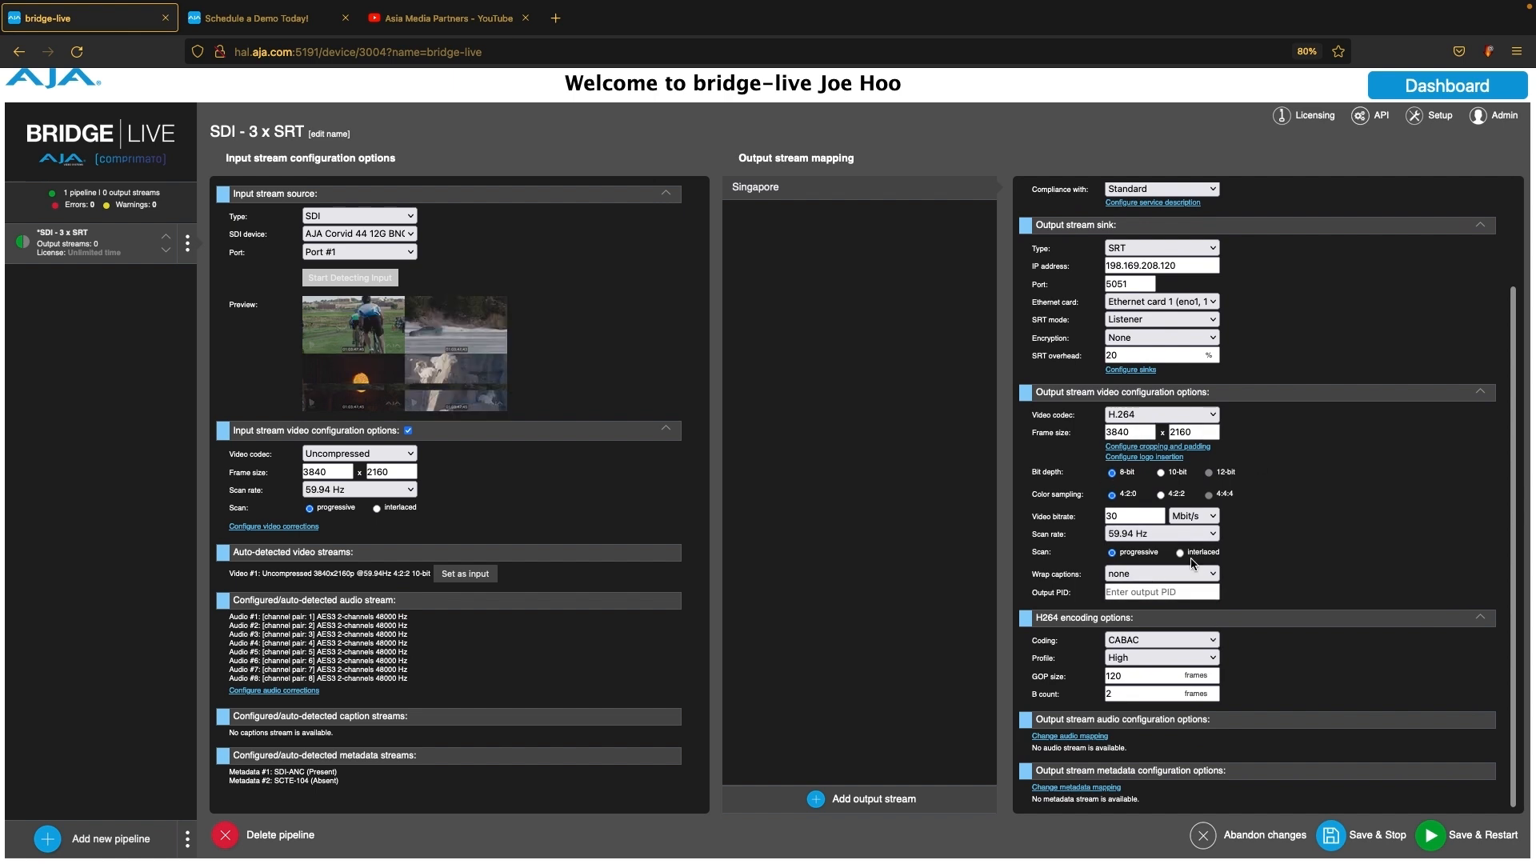
click(1076, 737)
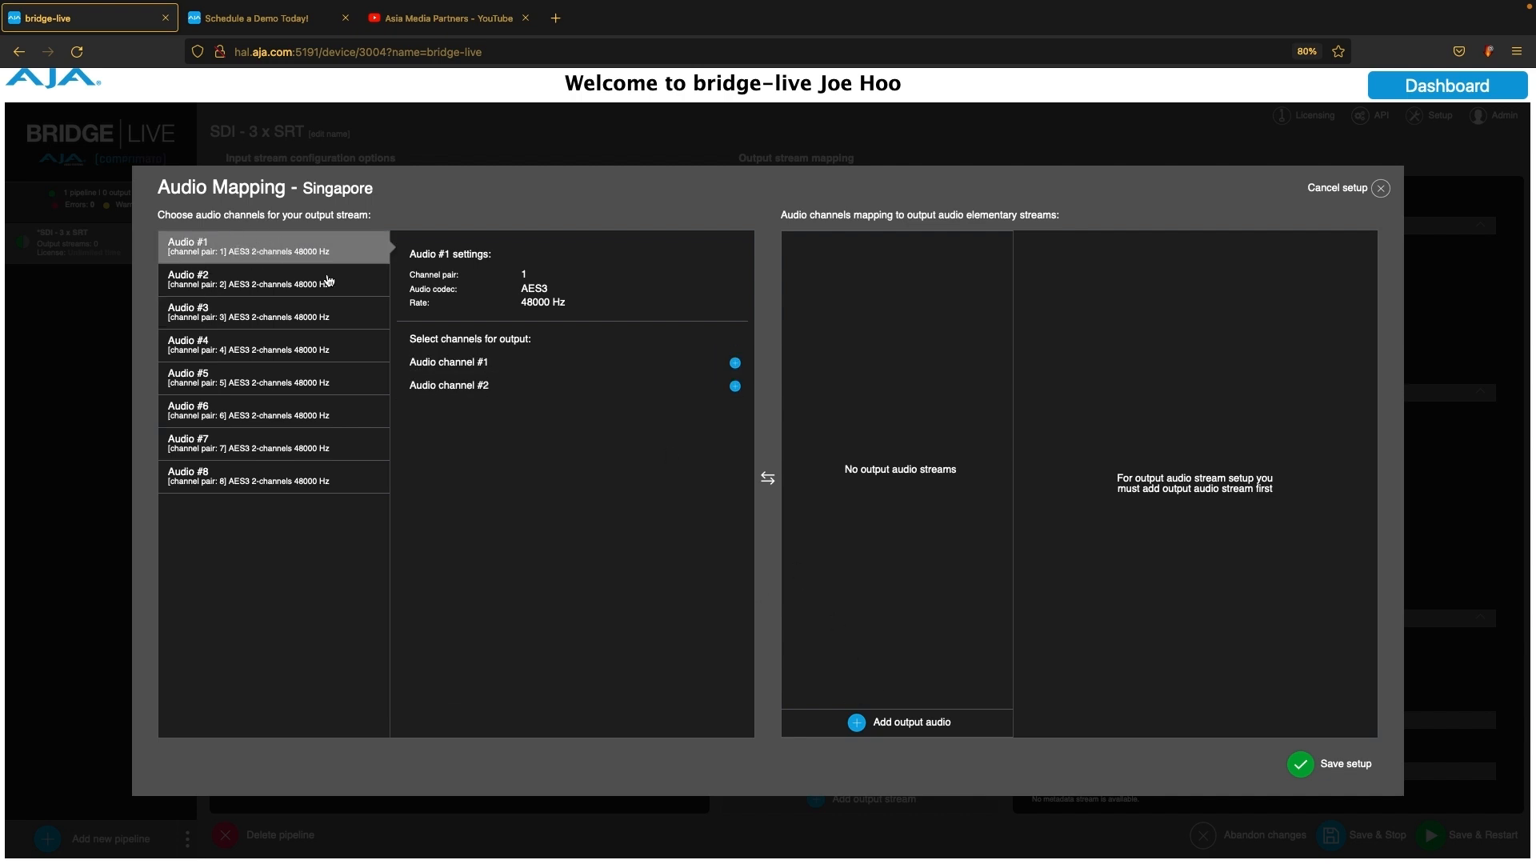
click(943, 720)
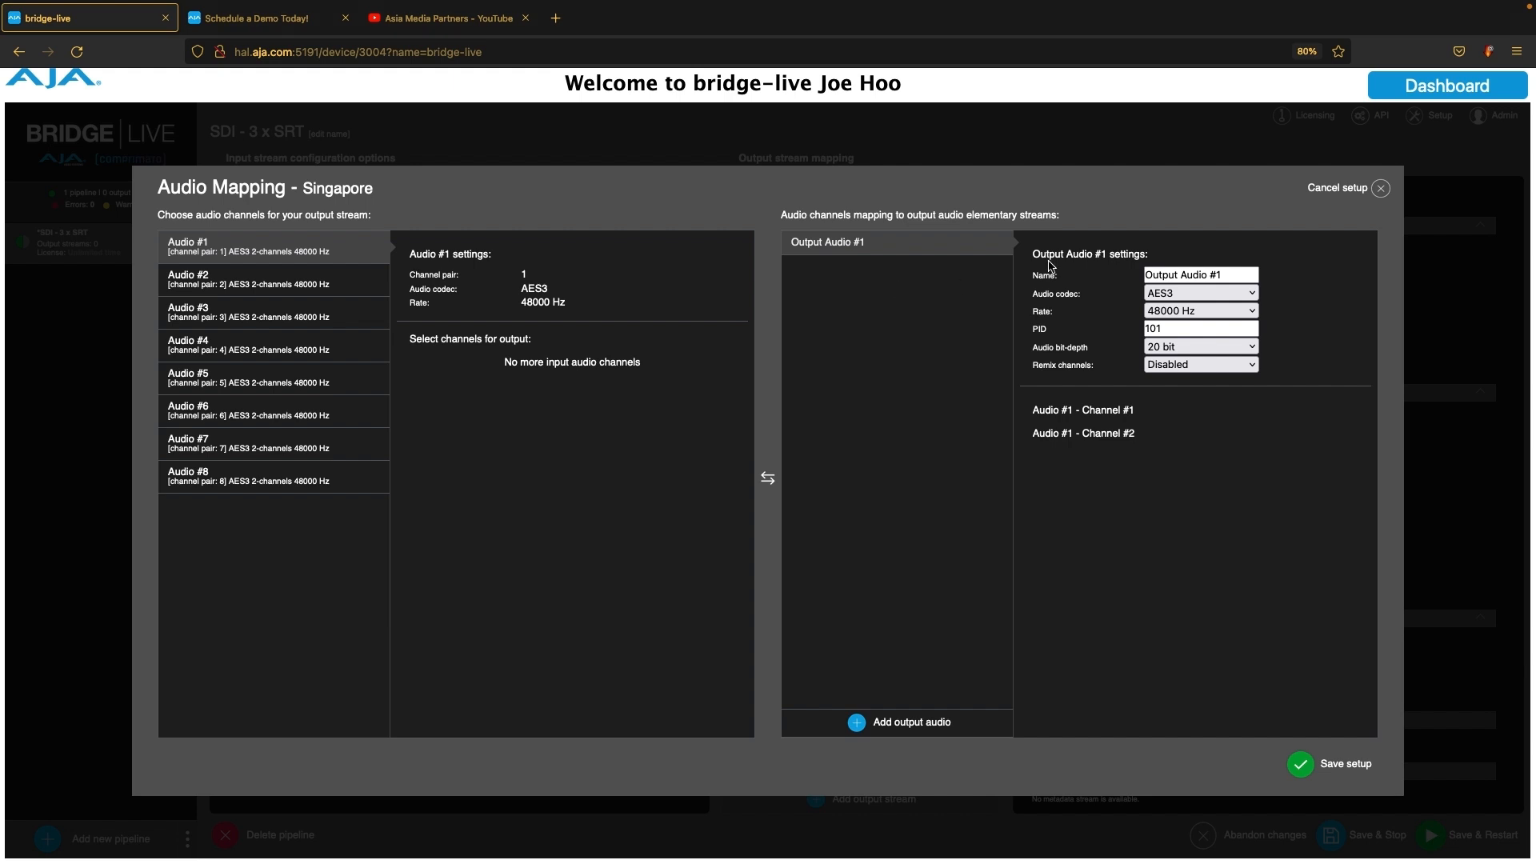
click(1200, 293)
click(1212, 310)
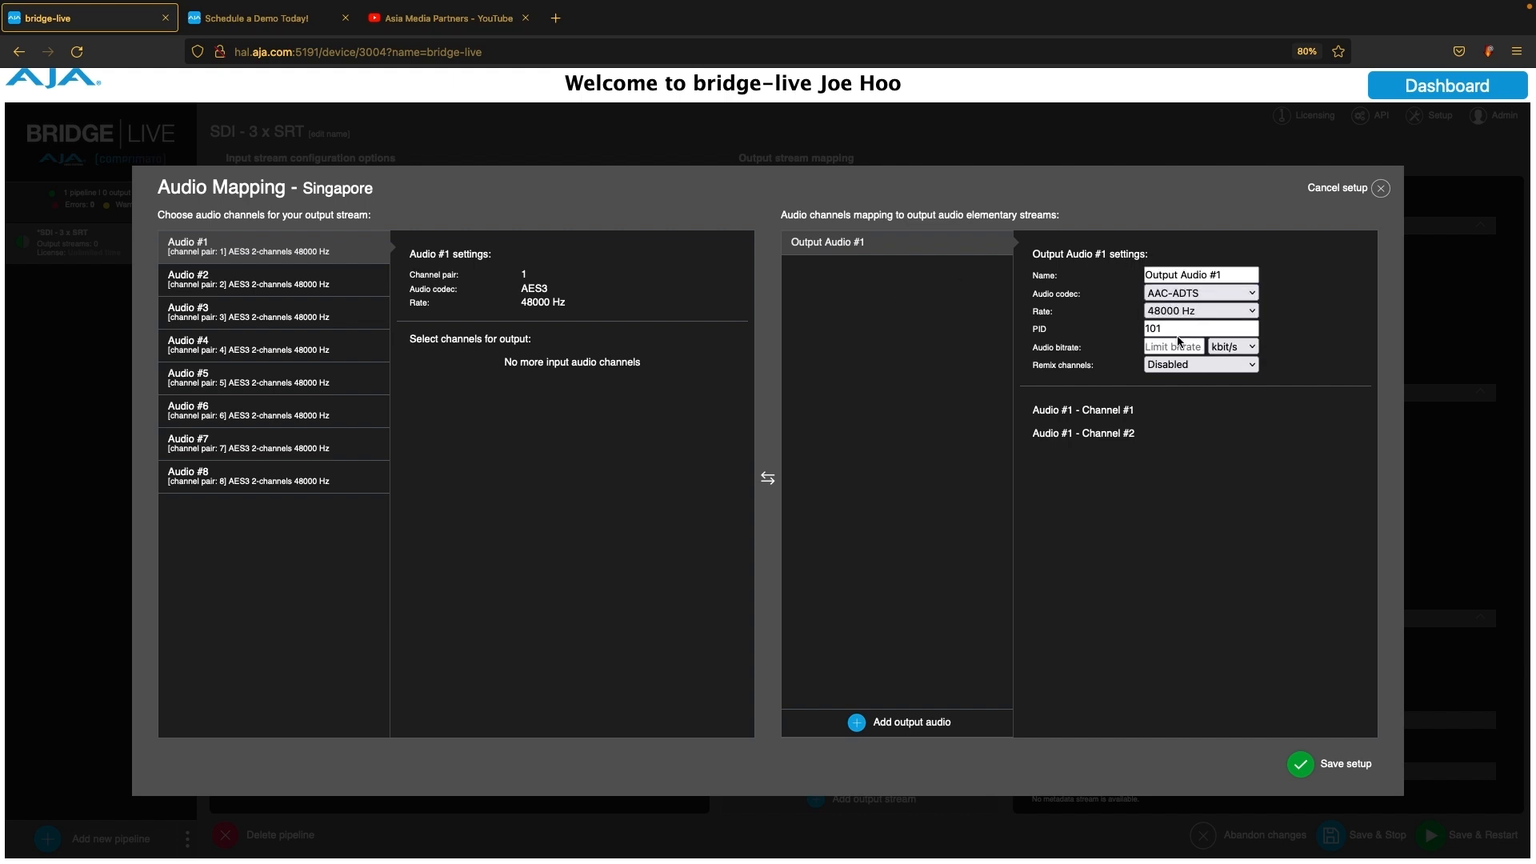
click(1178, 343)
text(192)
drag(1227, 277, 1104, 275)
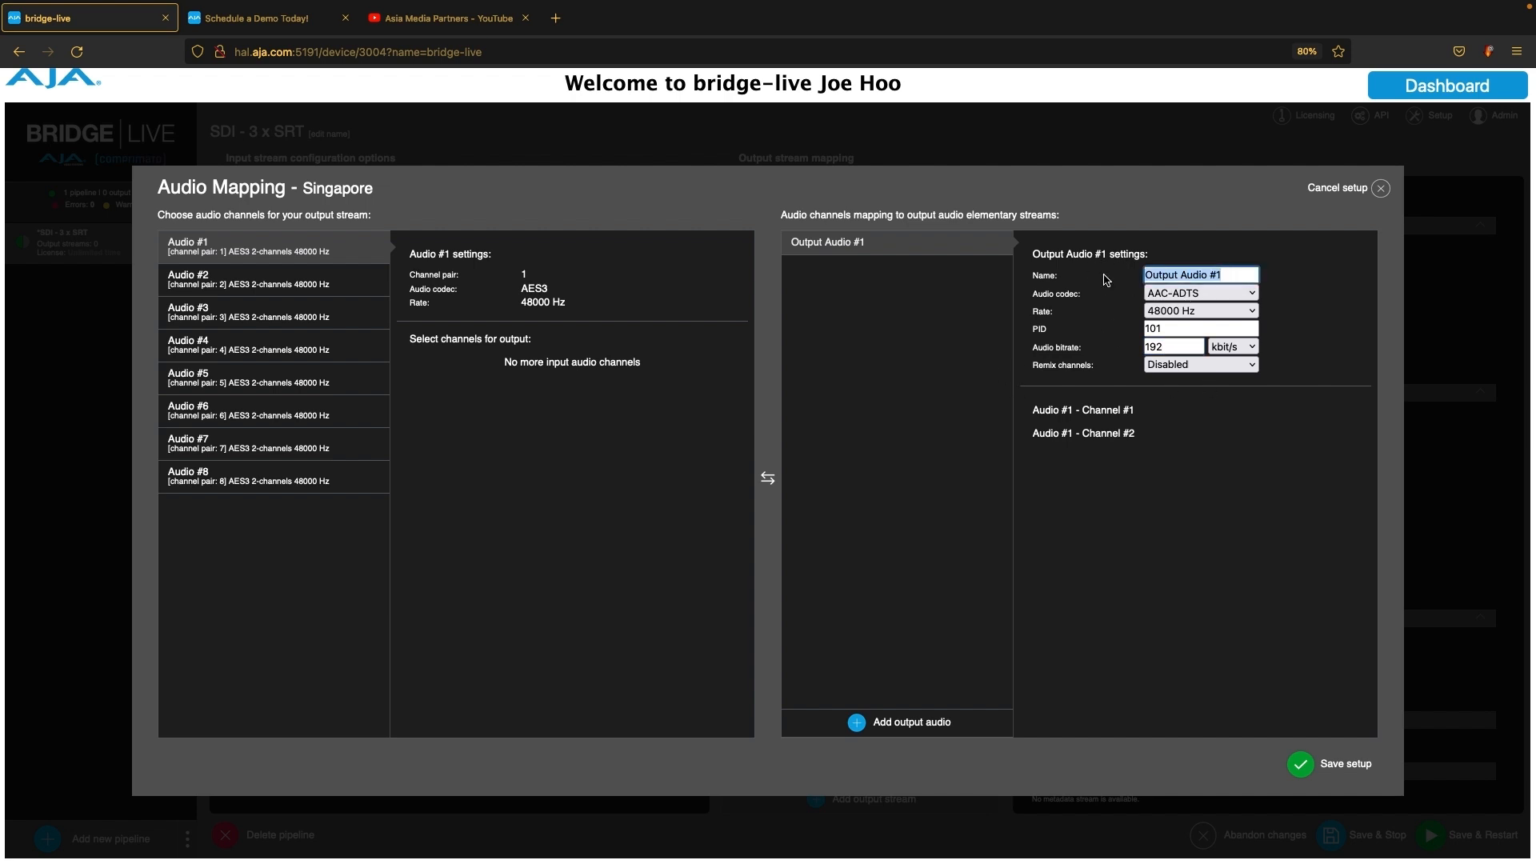
text(English)
Add a second output audio from Audio #2 and name it Mandarin.
click(295, 288)
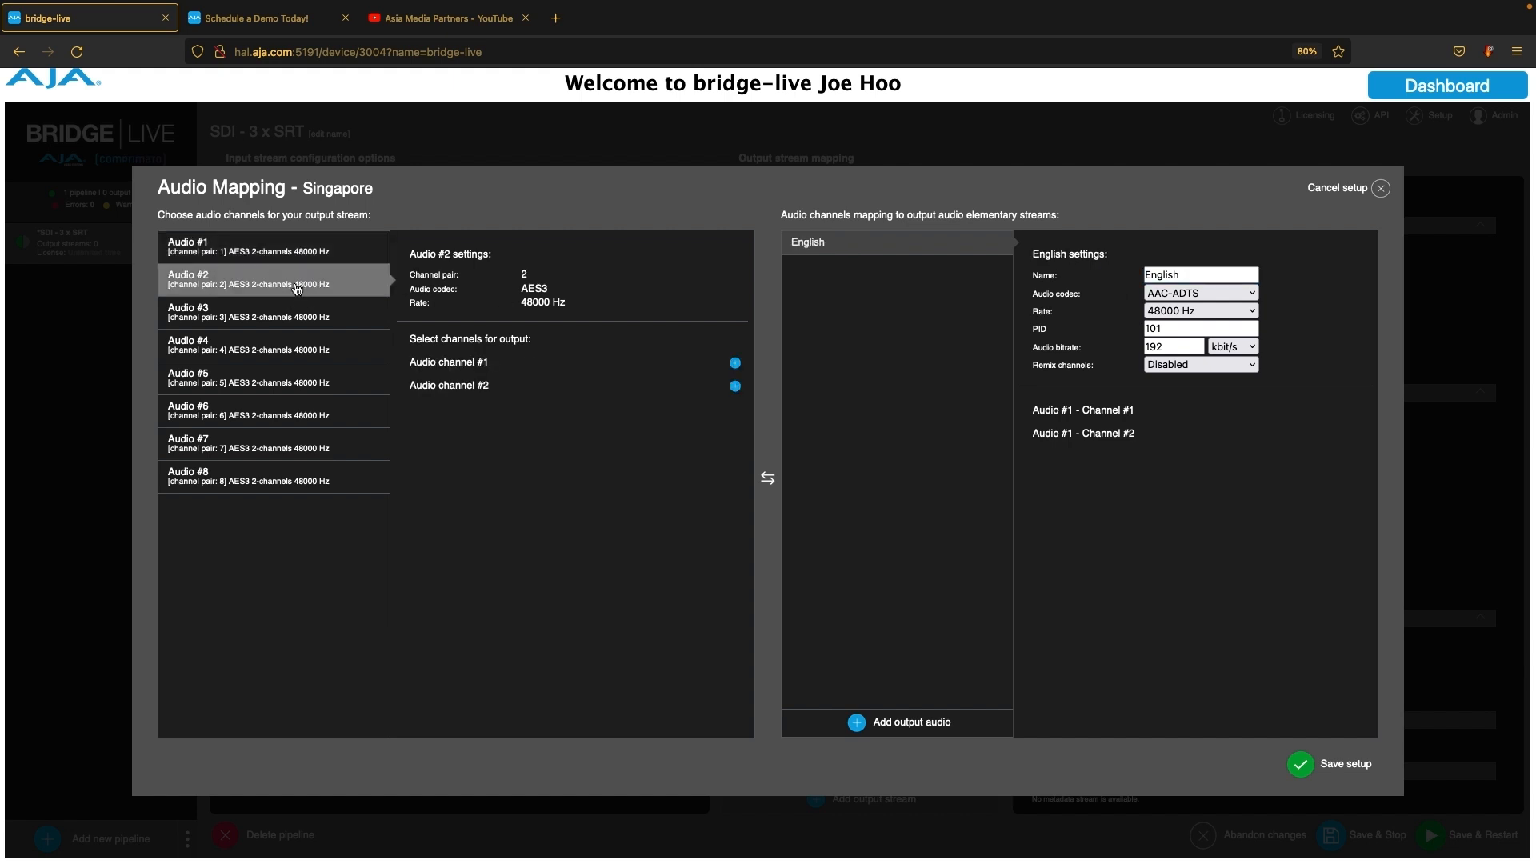
click(272, 248)
click(272, 282)
click(887, 732)
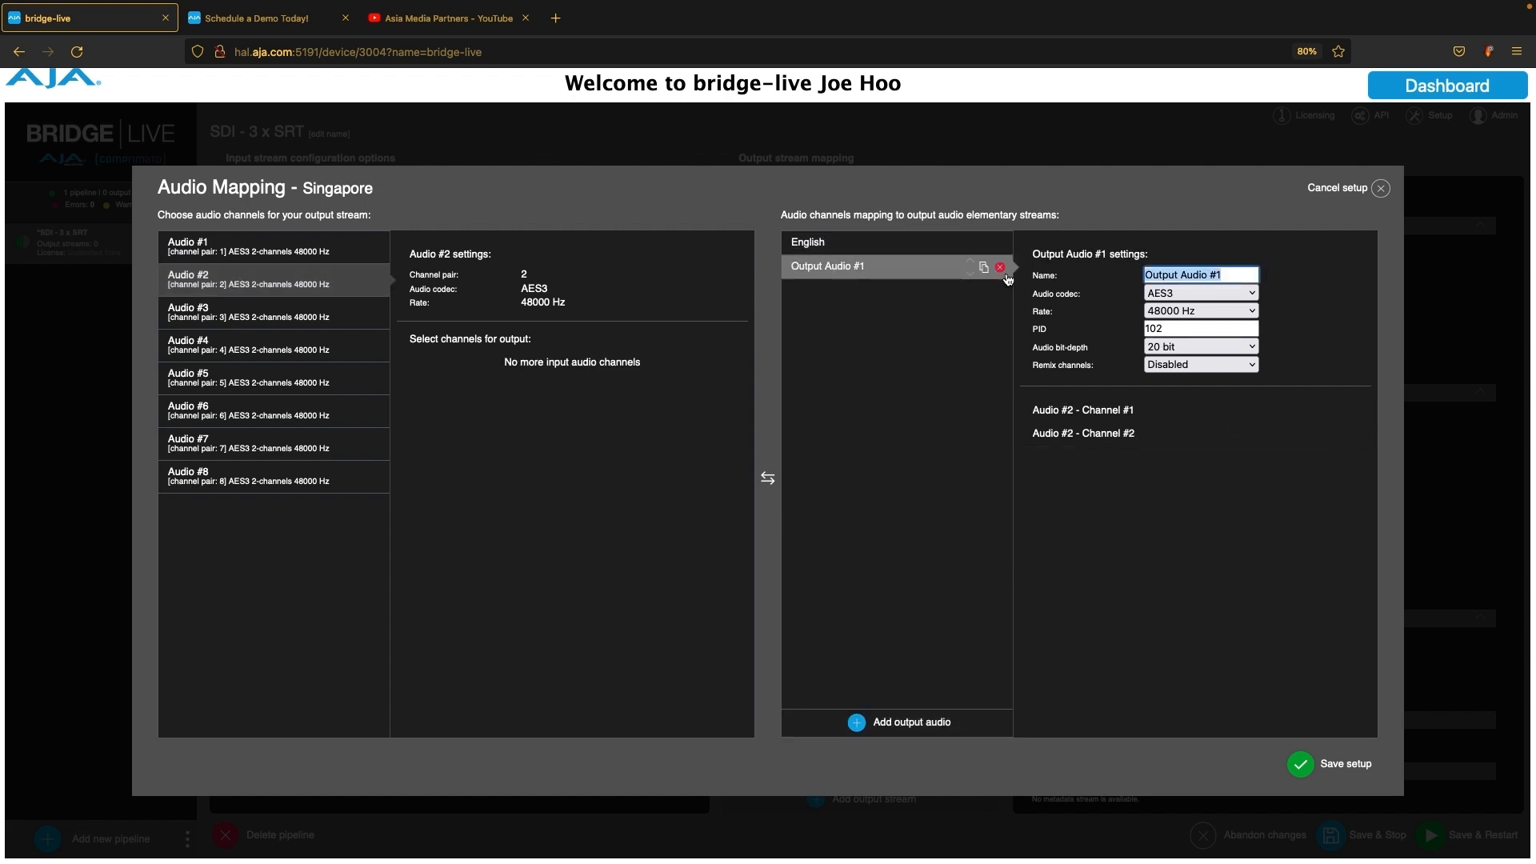
text(Madn)
text(n)
Set the Mandarin audio to AAC-ADTS at 192 kbit/s and save the audio mapping.
click(1186, 293)
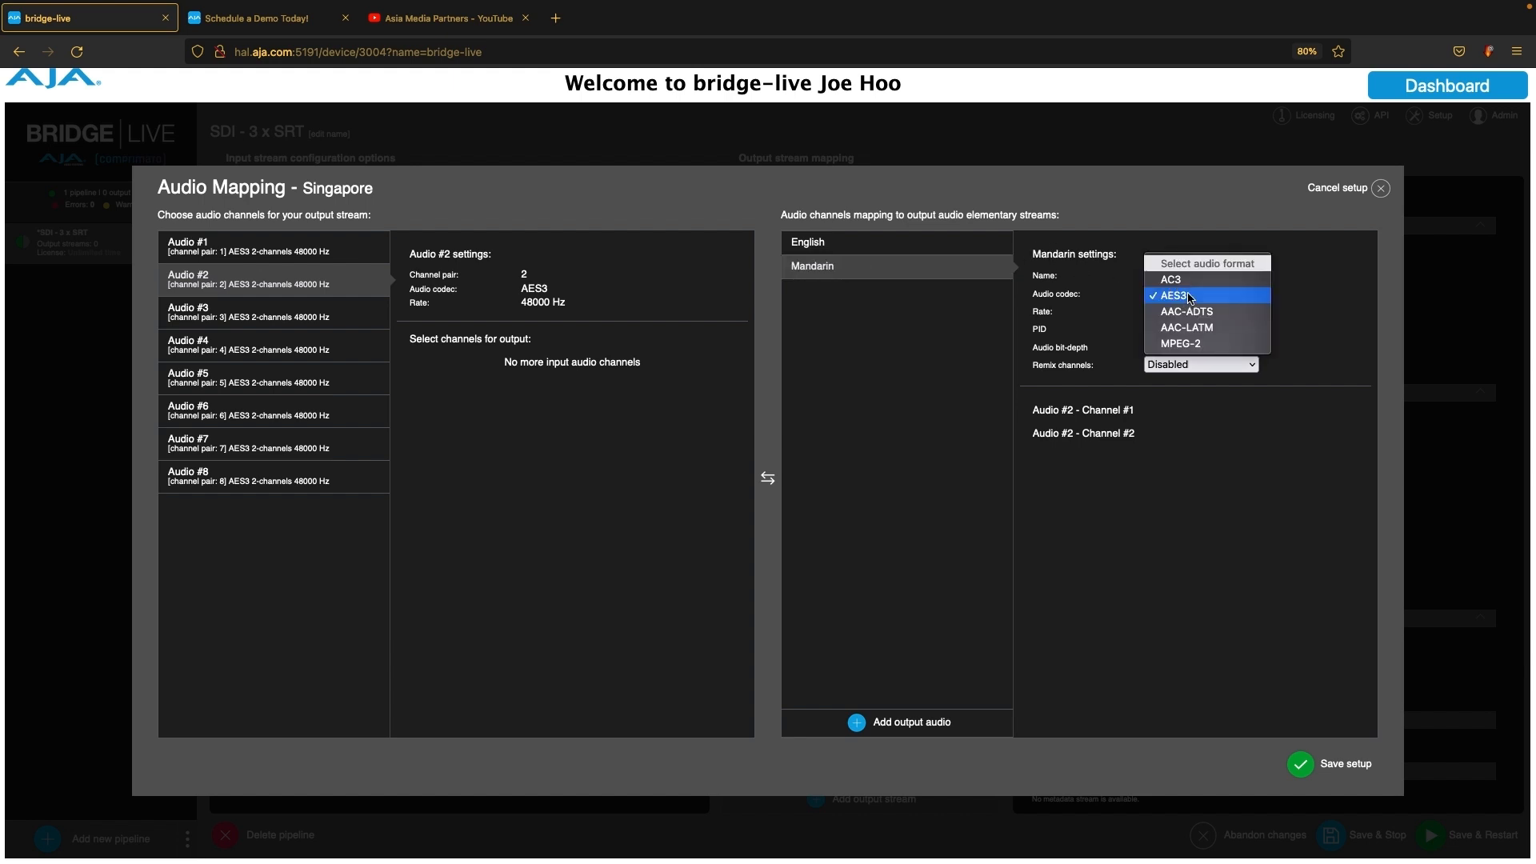
click(1189, 312)
click(1174, 344)
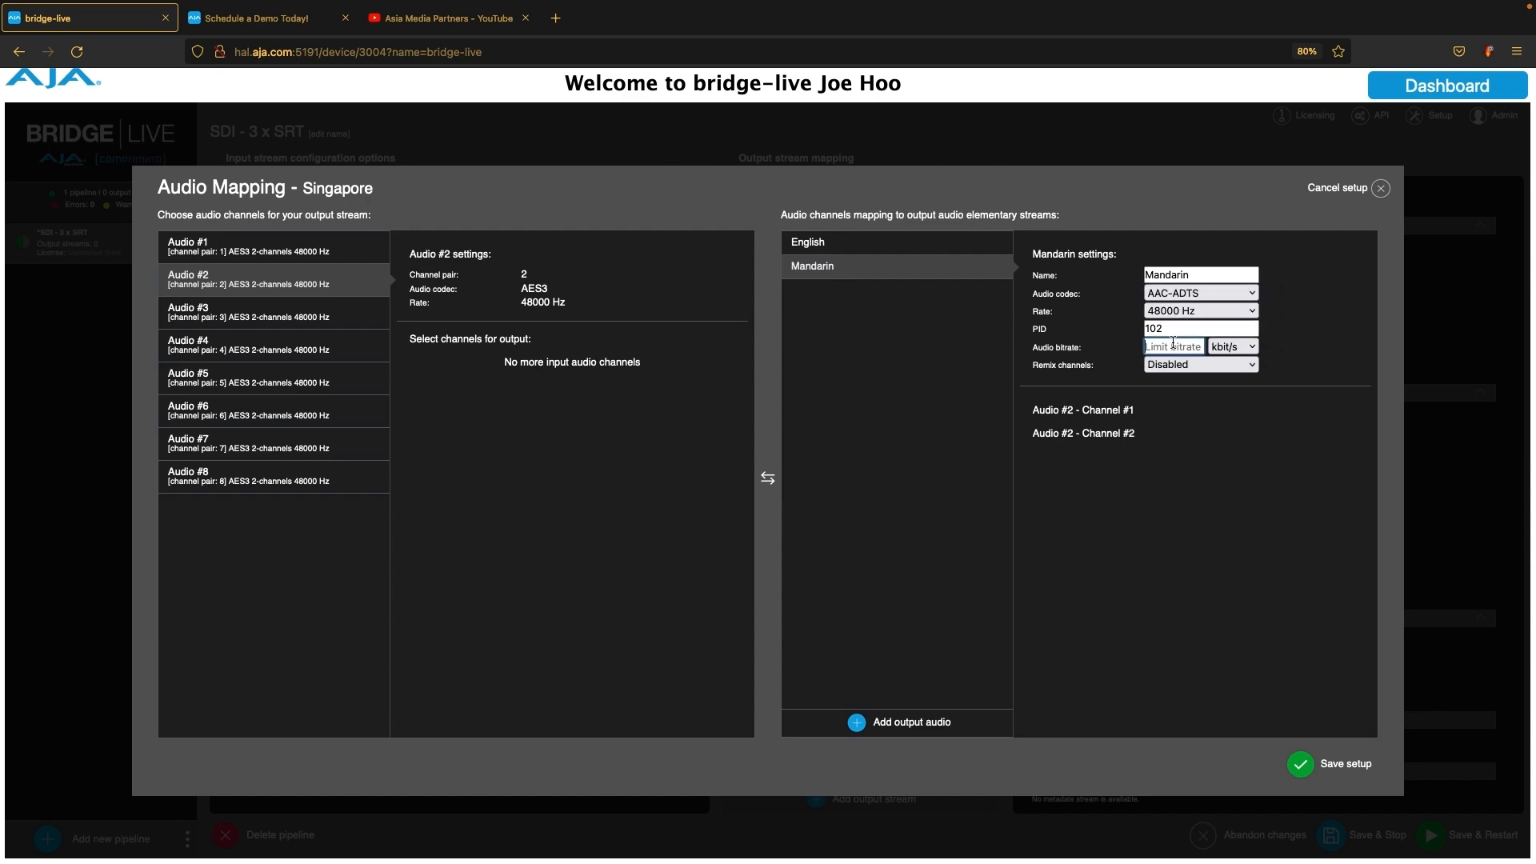
text(192)
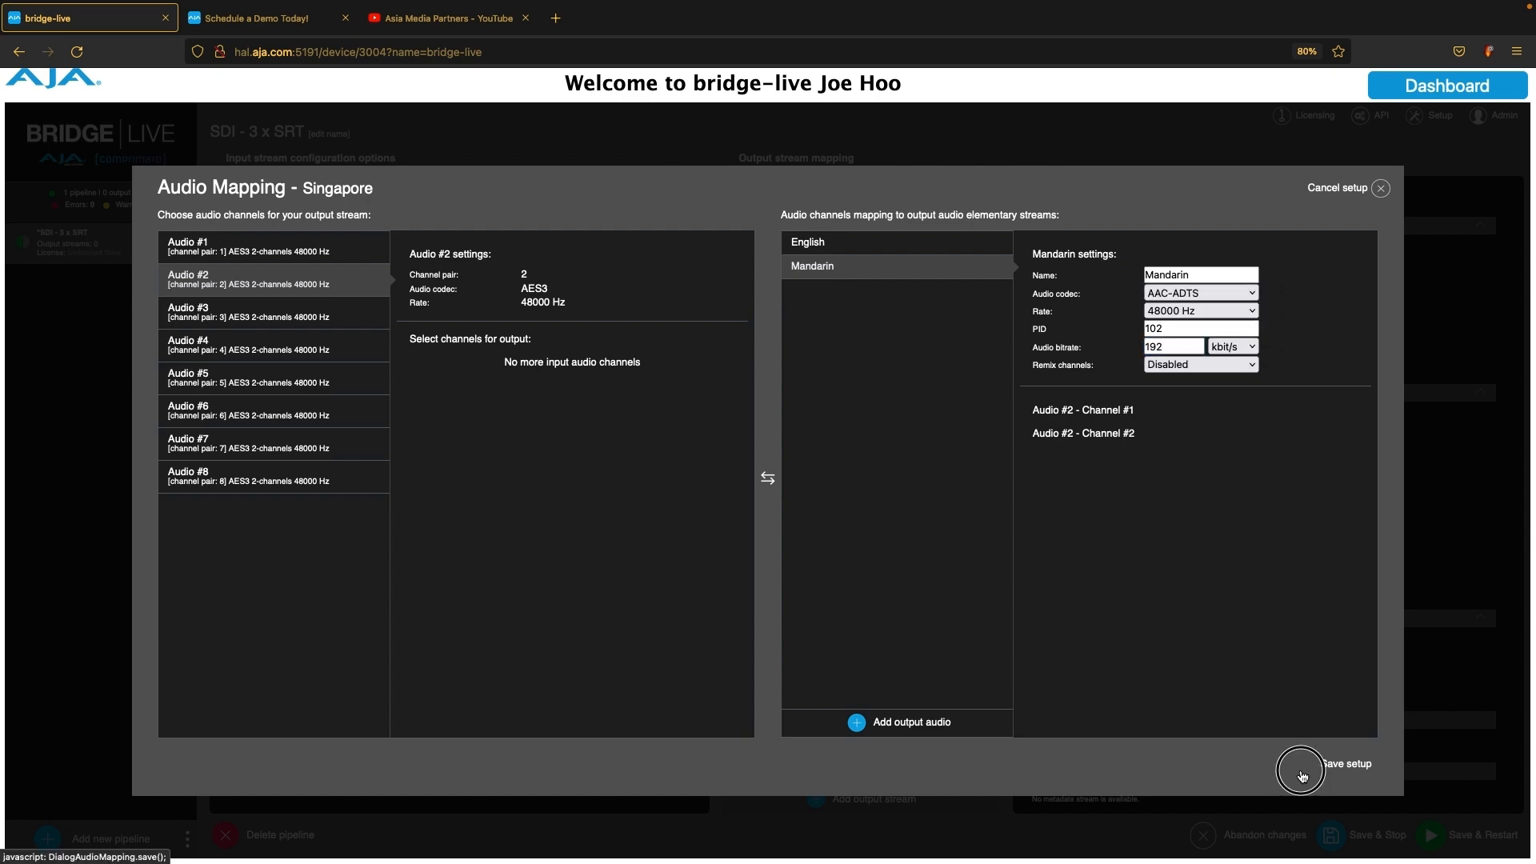
click(1300, 763)
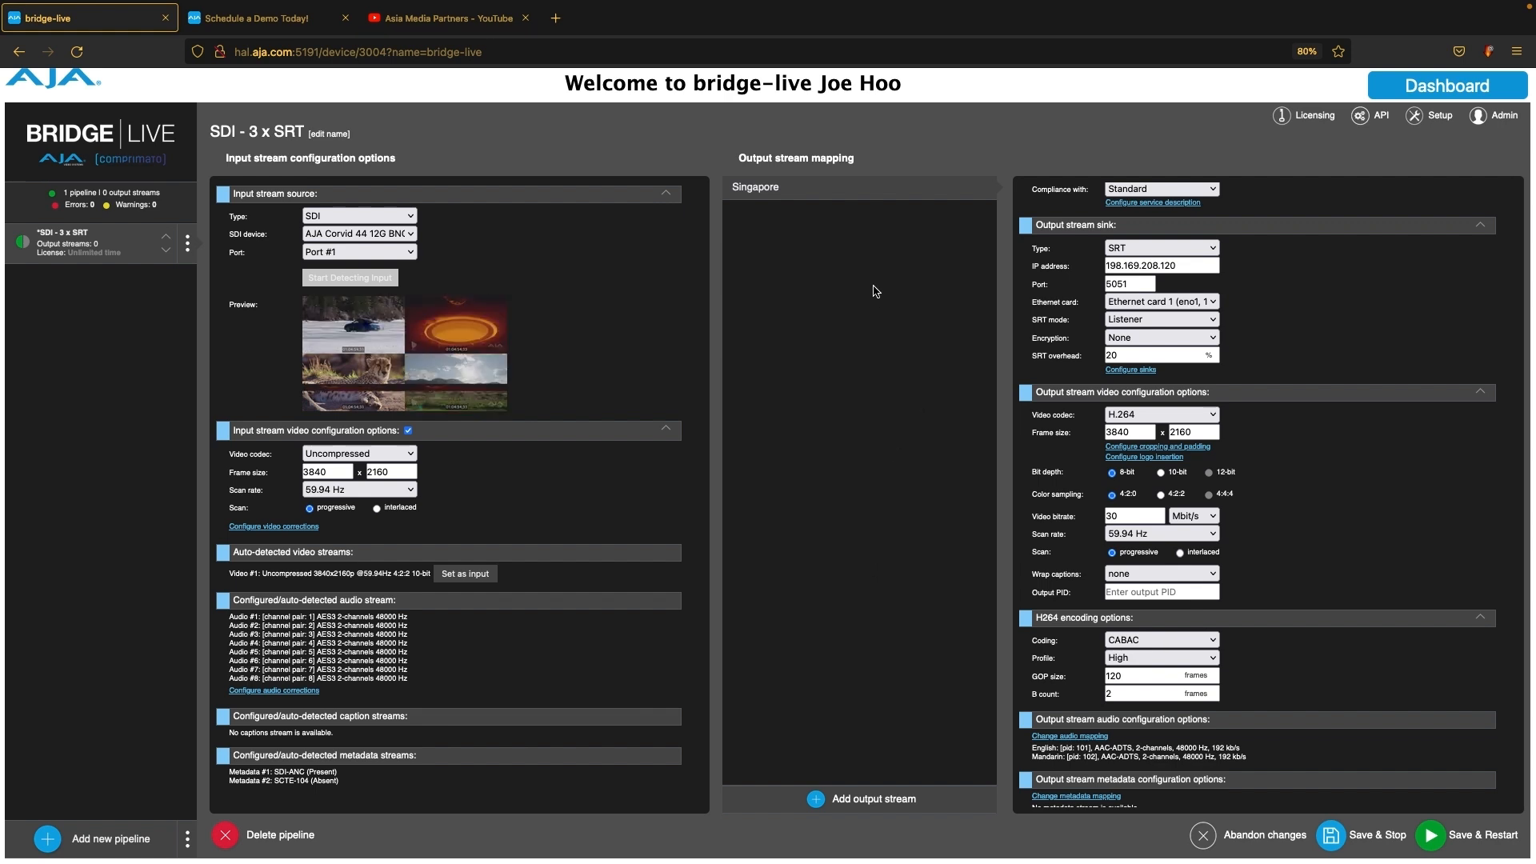
Add a second output stream named Japan with a total bitrate of 40 Mbit/s.
click(868, 801)
scroll(1212, 247, up, 2)
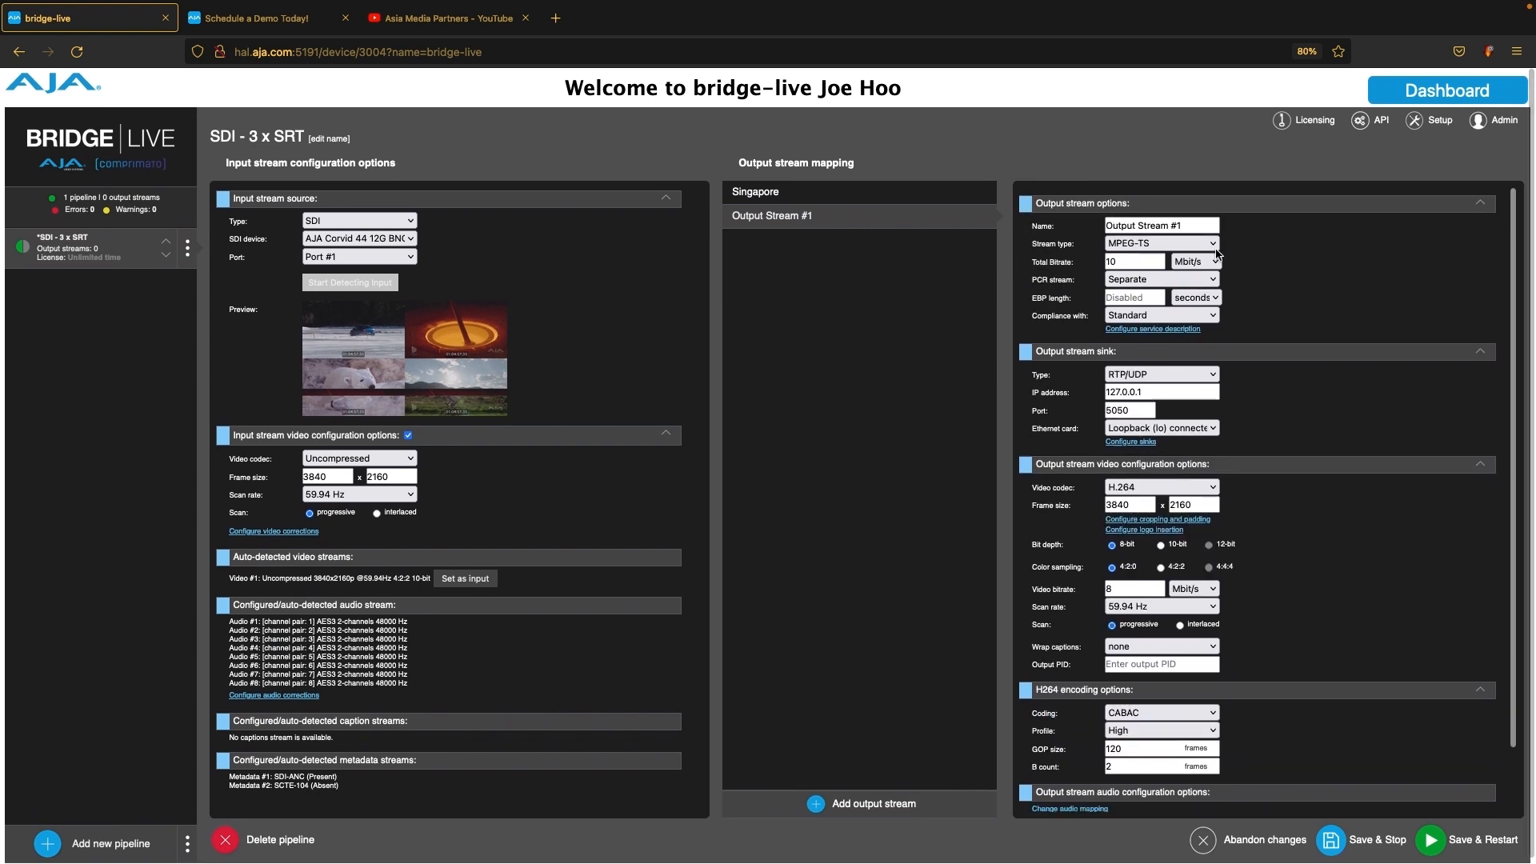
triple_click(1204, 223)
text(Ja)
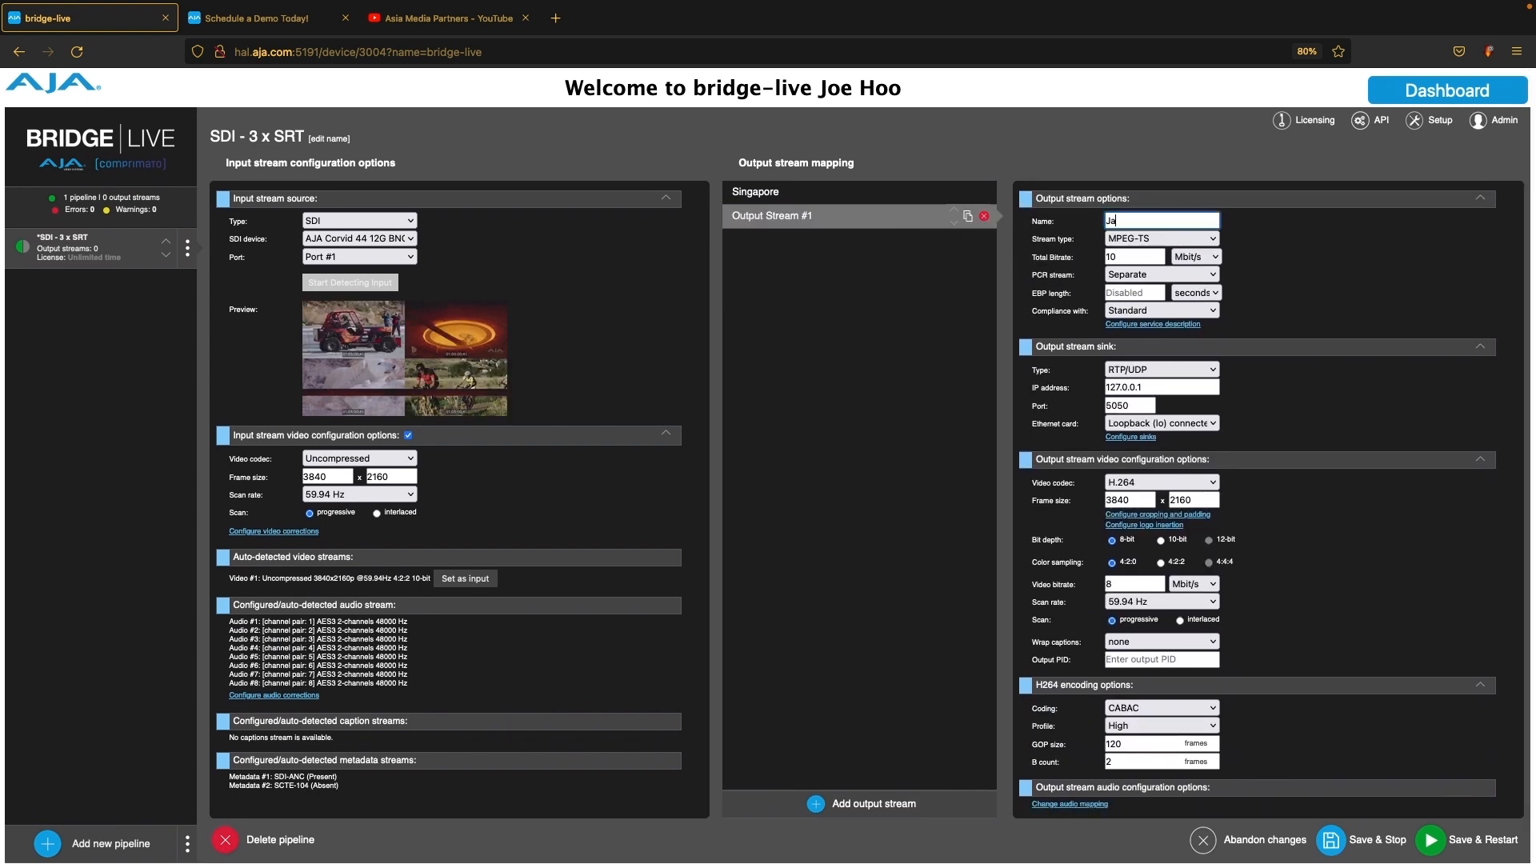
text(pan)
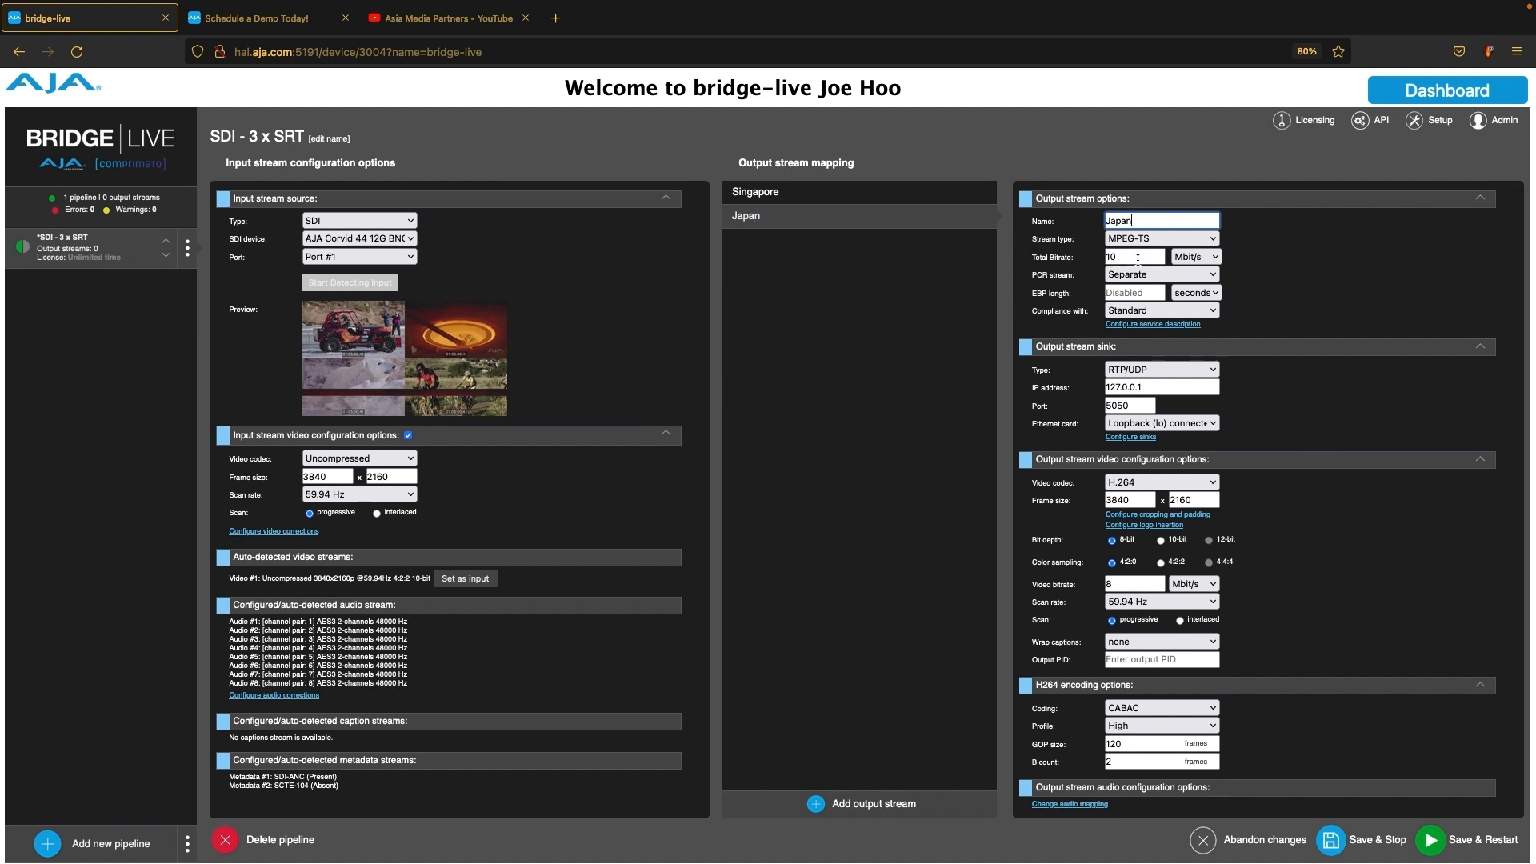
key(Tab)
text(40)
Set the Japan stream's sink to SRT with IP address 198.169.208.120 and port 5052.
scroll(1120, 304, down, 2)
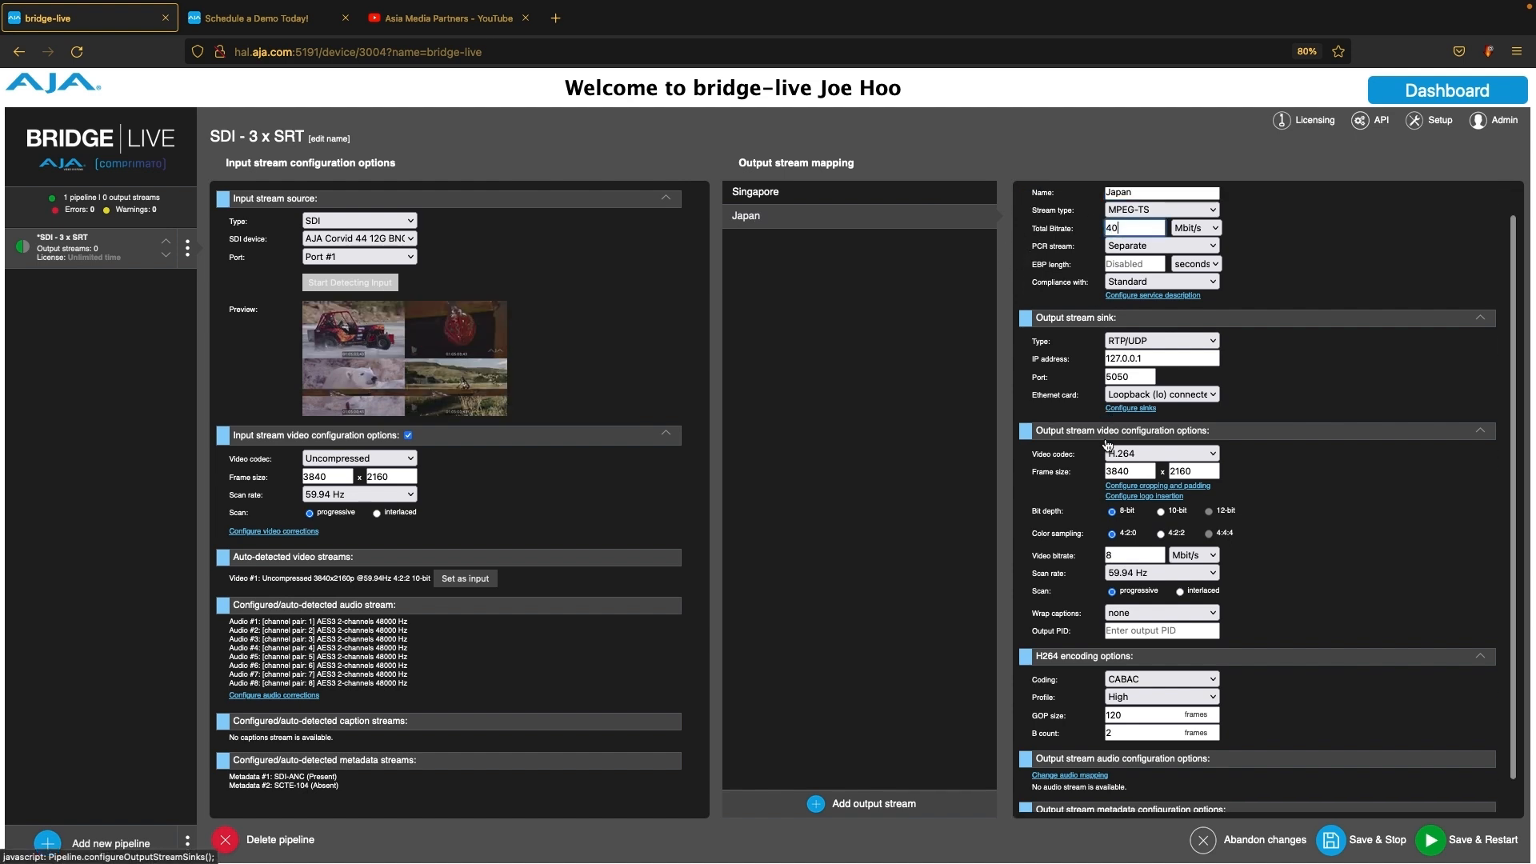
click(1160, 313)
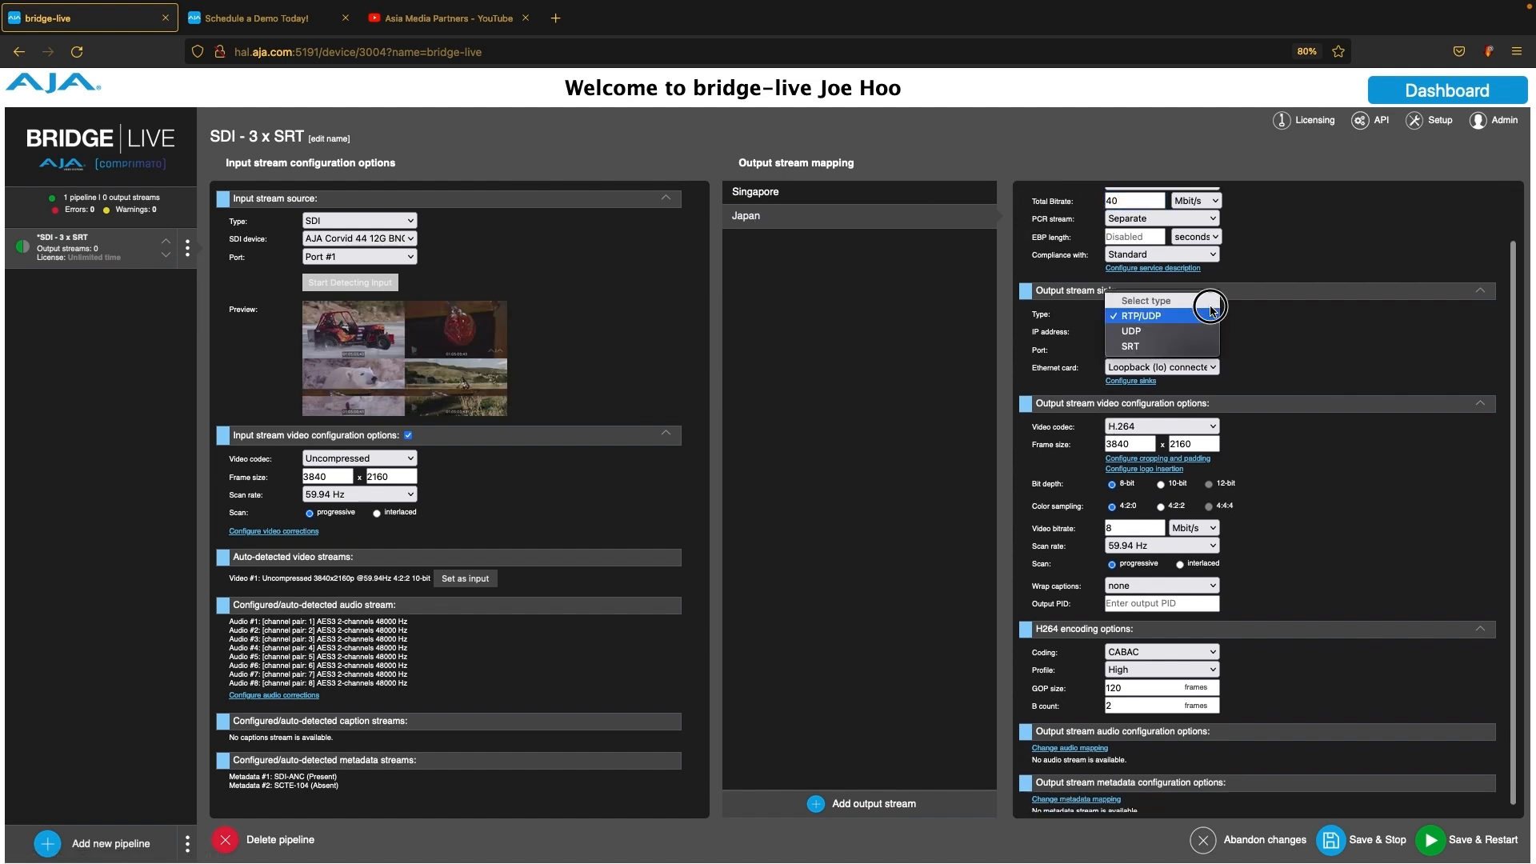
click(1188, 346)
click(1160, 331)
text(198.169.208.120)
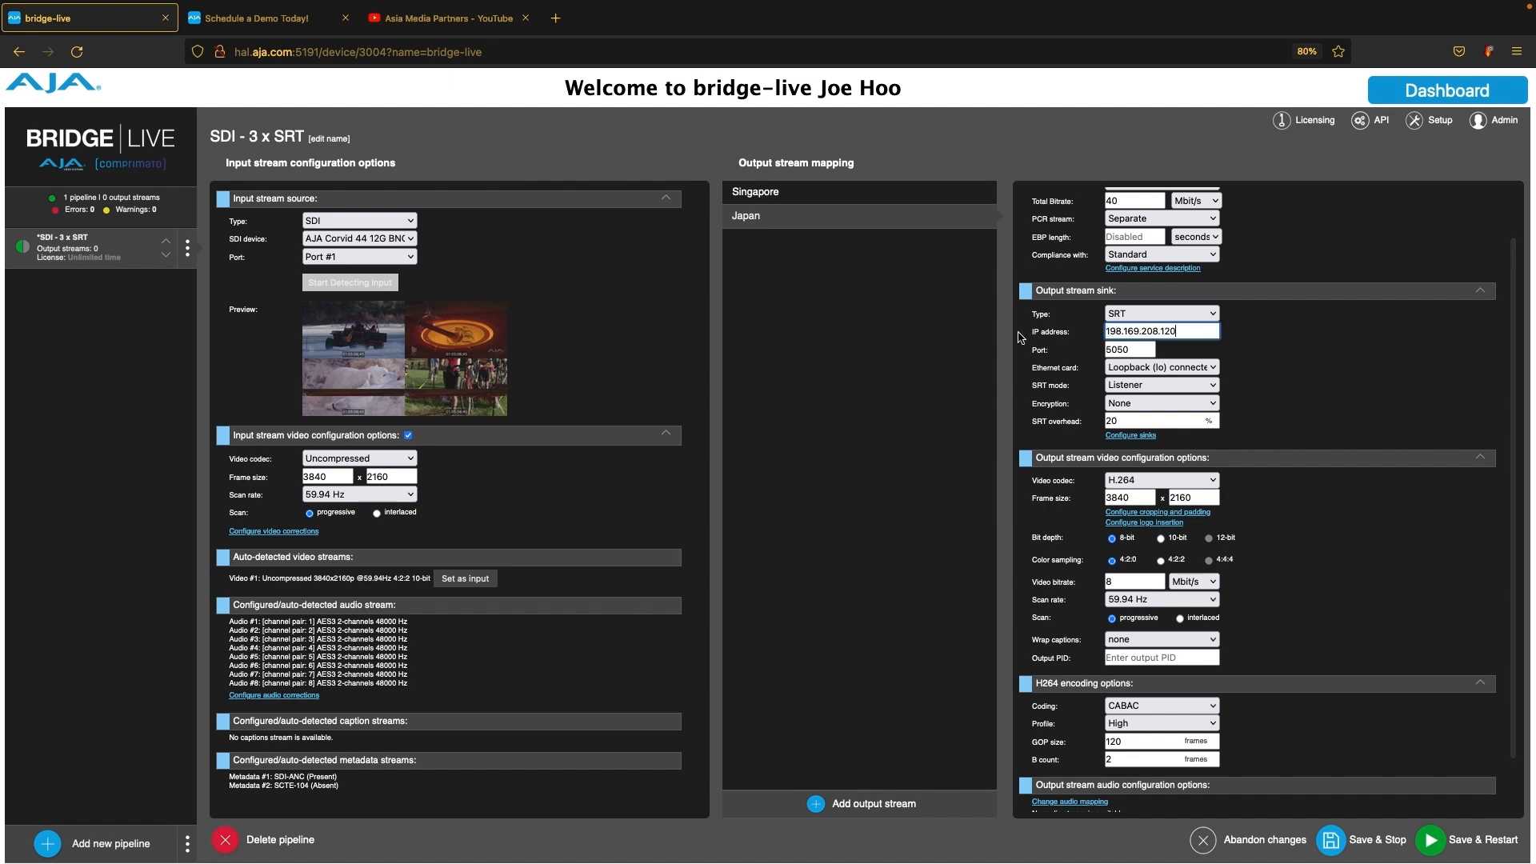
click(1138, 351)
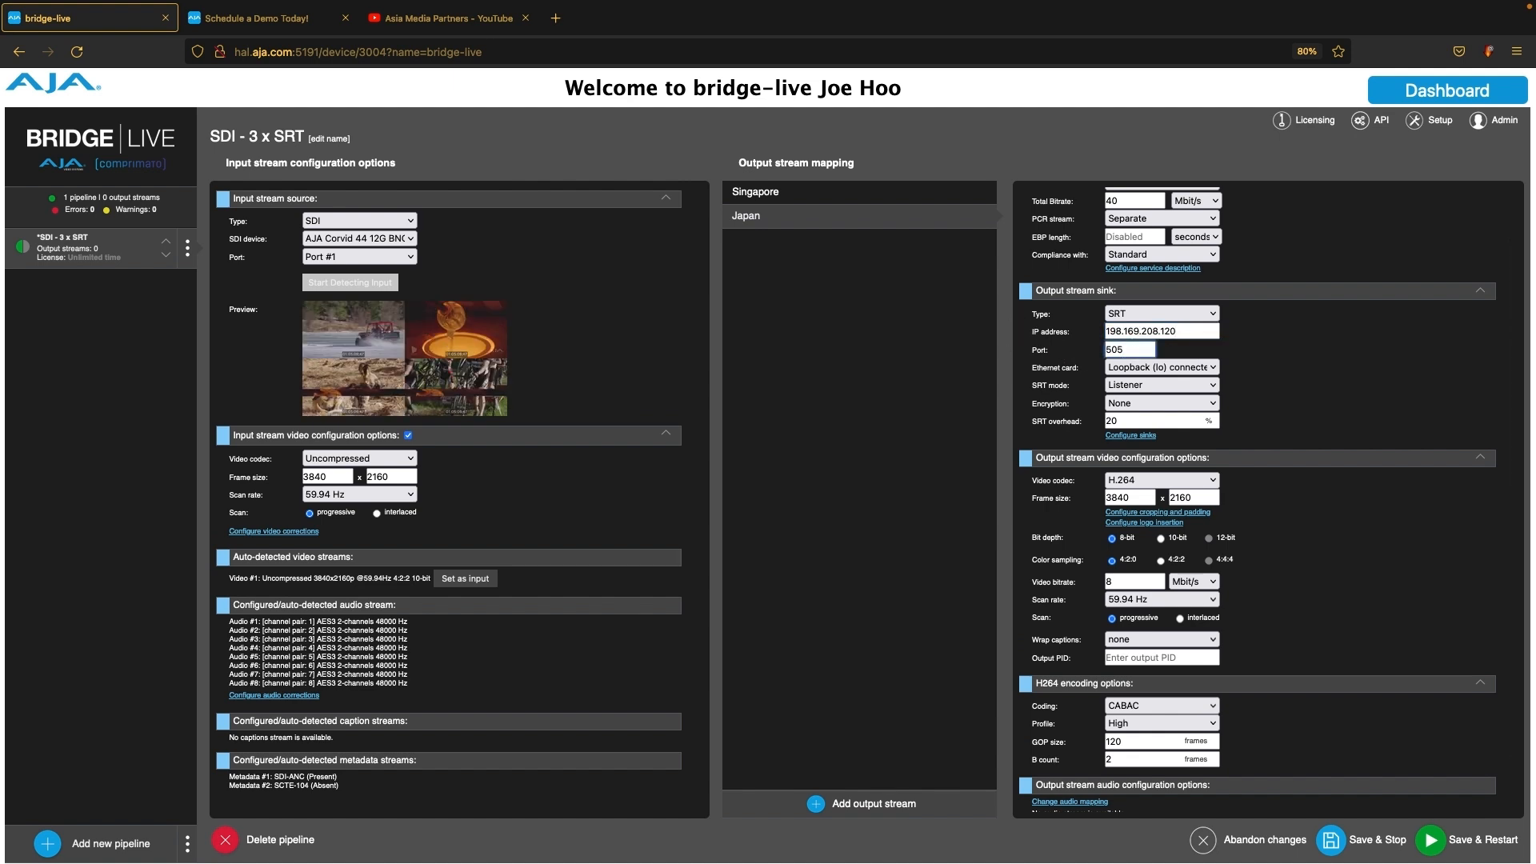
text(2)
Set the Japan stream's video bitrate to 30 Mbit/s.
scroll(1286, 422, down, 1)
double_click(1134, 521)
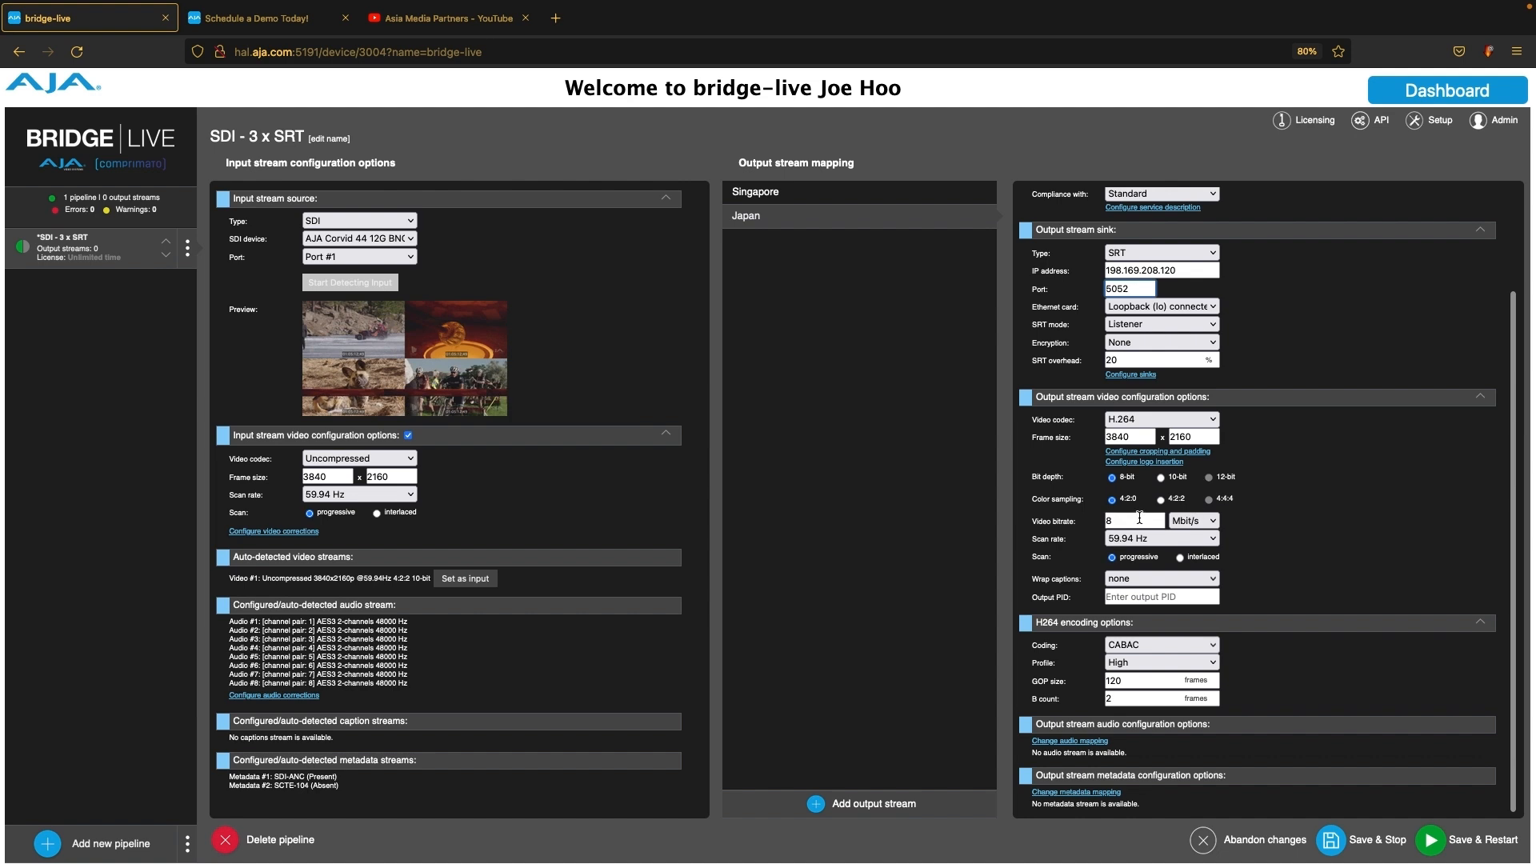
text(30)
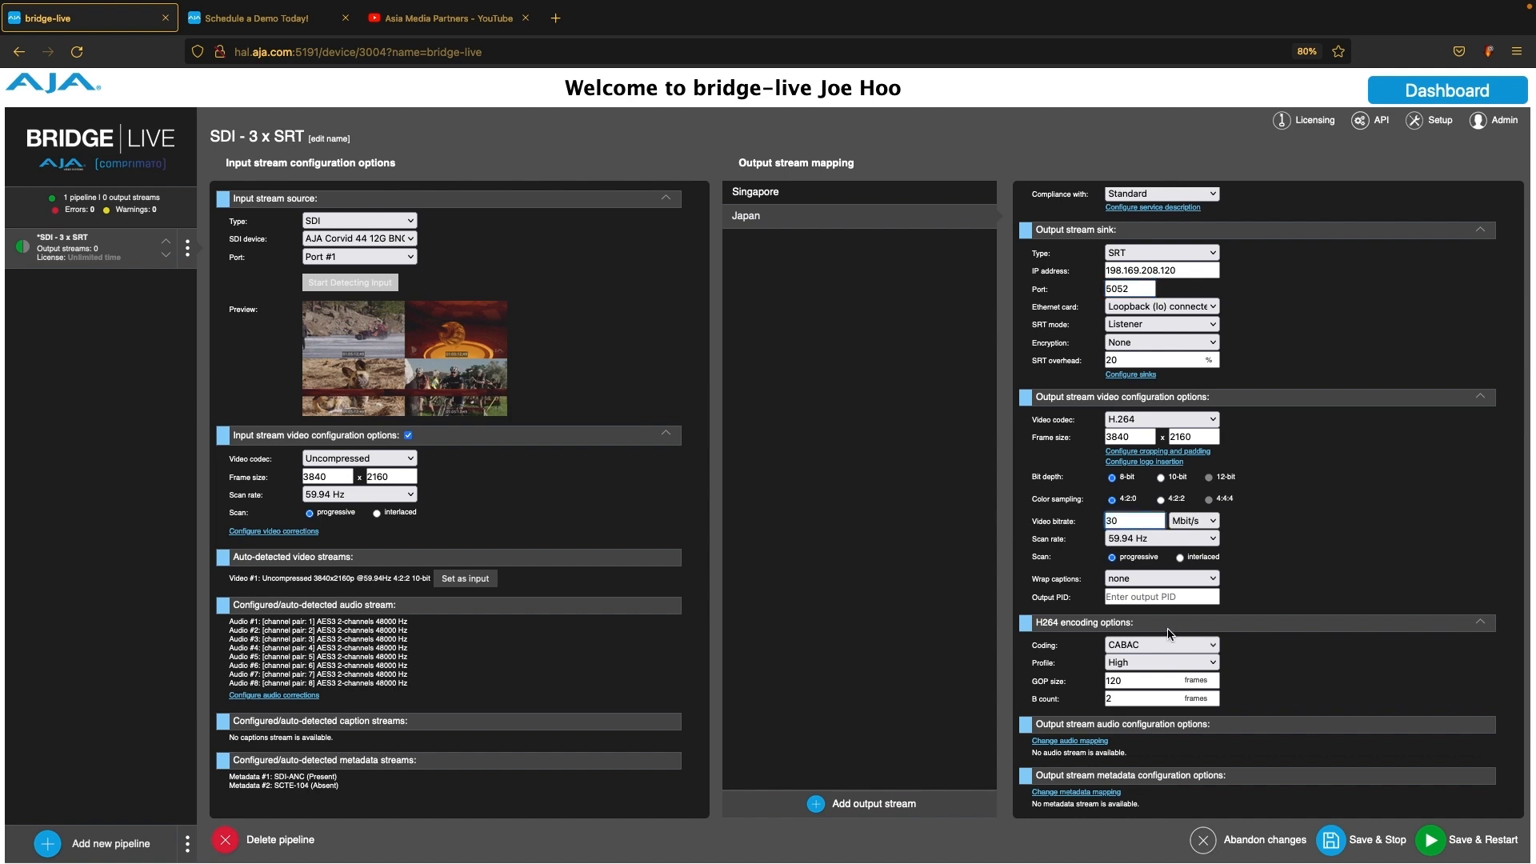
In the Japan audio mapping, add an output audio from Audio #3 and name it Japanese.
click(1091, 741)
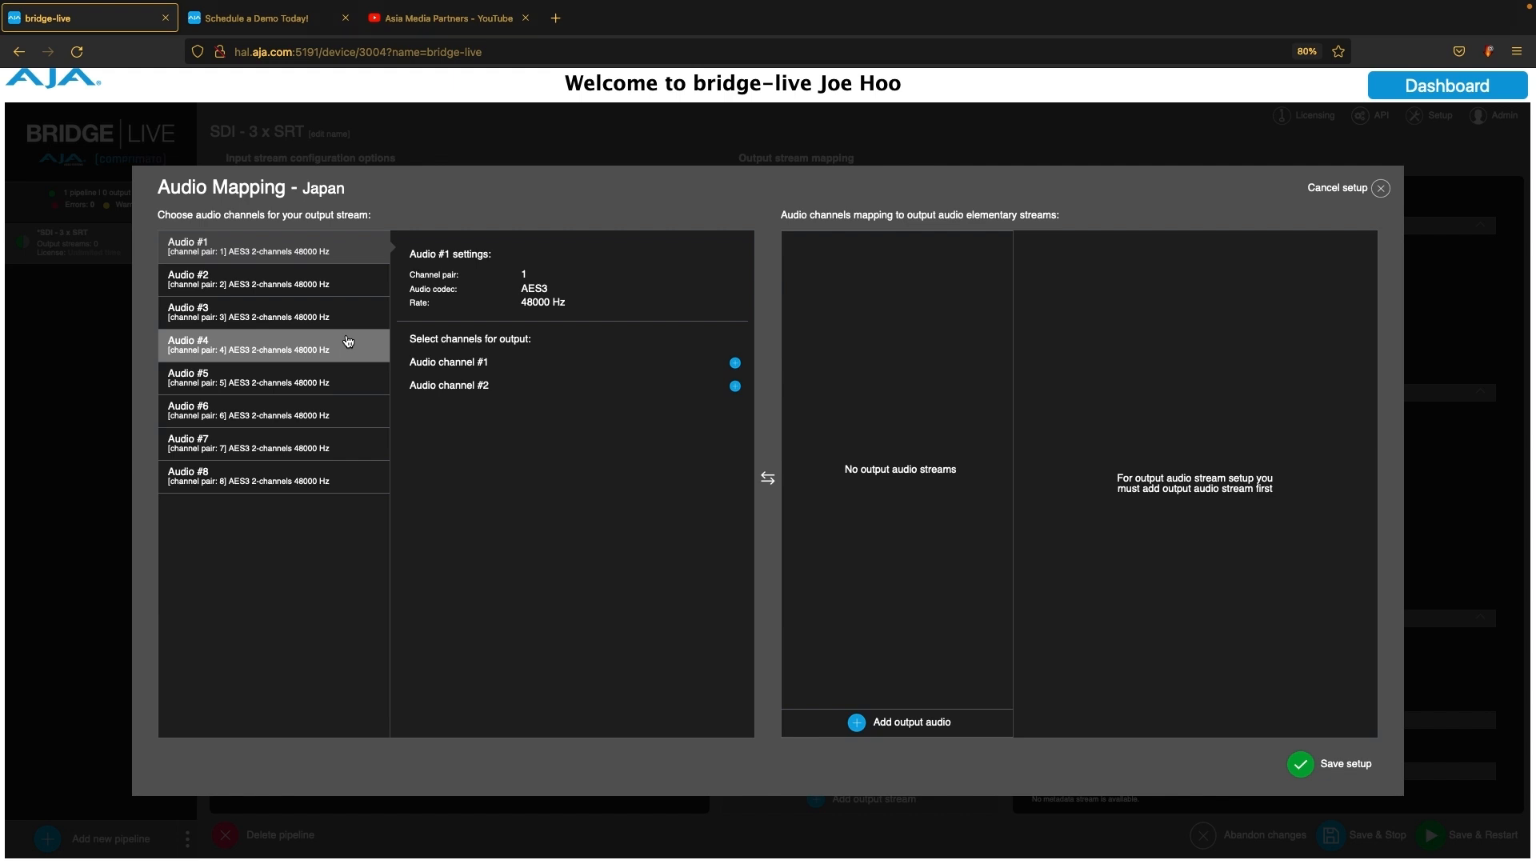
click(286, 318)
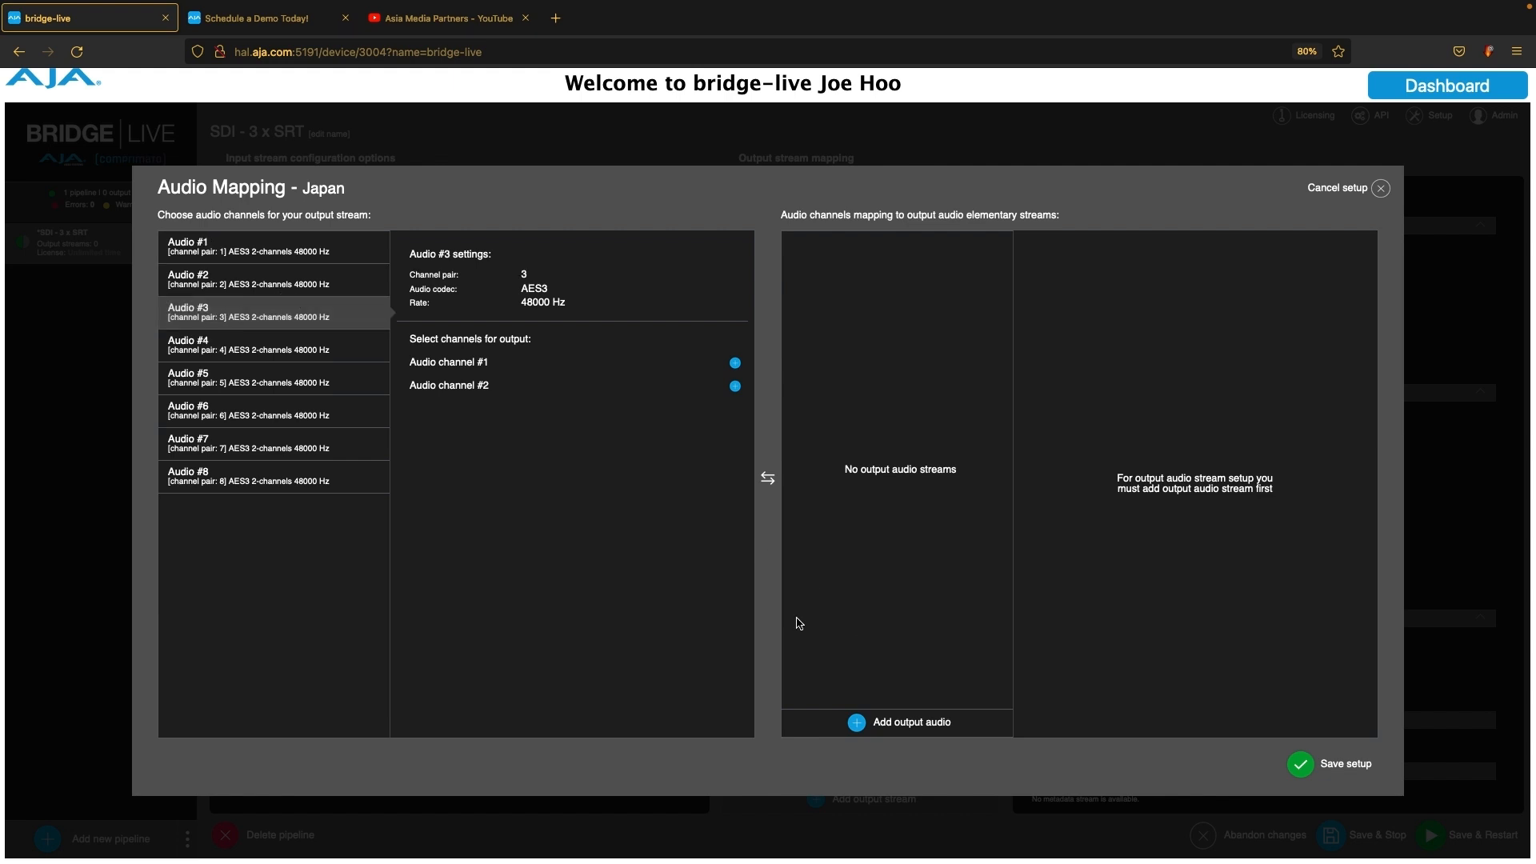
click(920, 721)
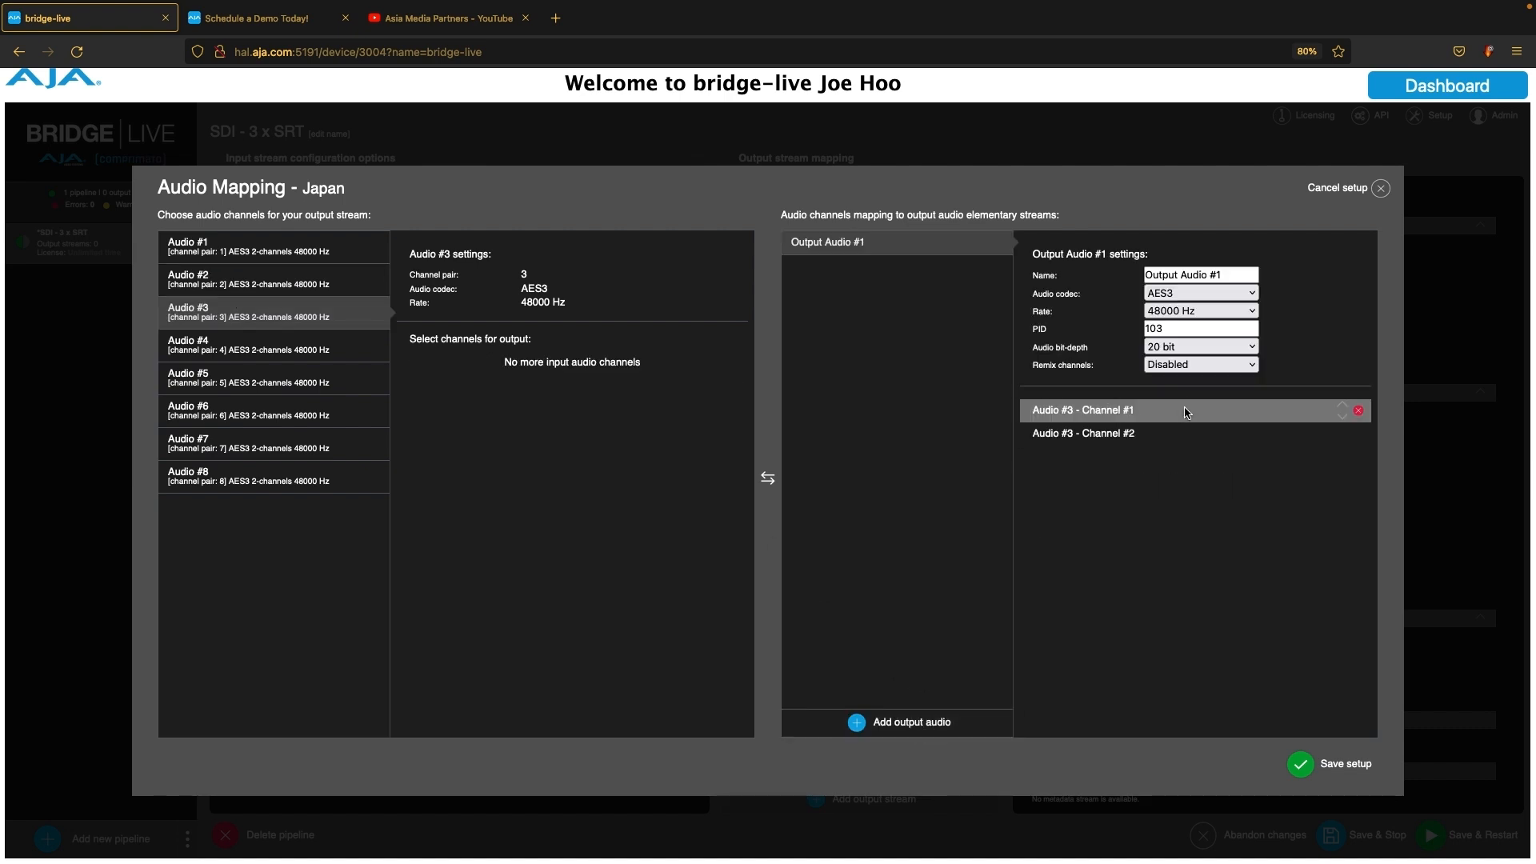
drag(1238, 275, 971, 276)
text(Japanese)
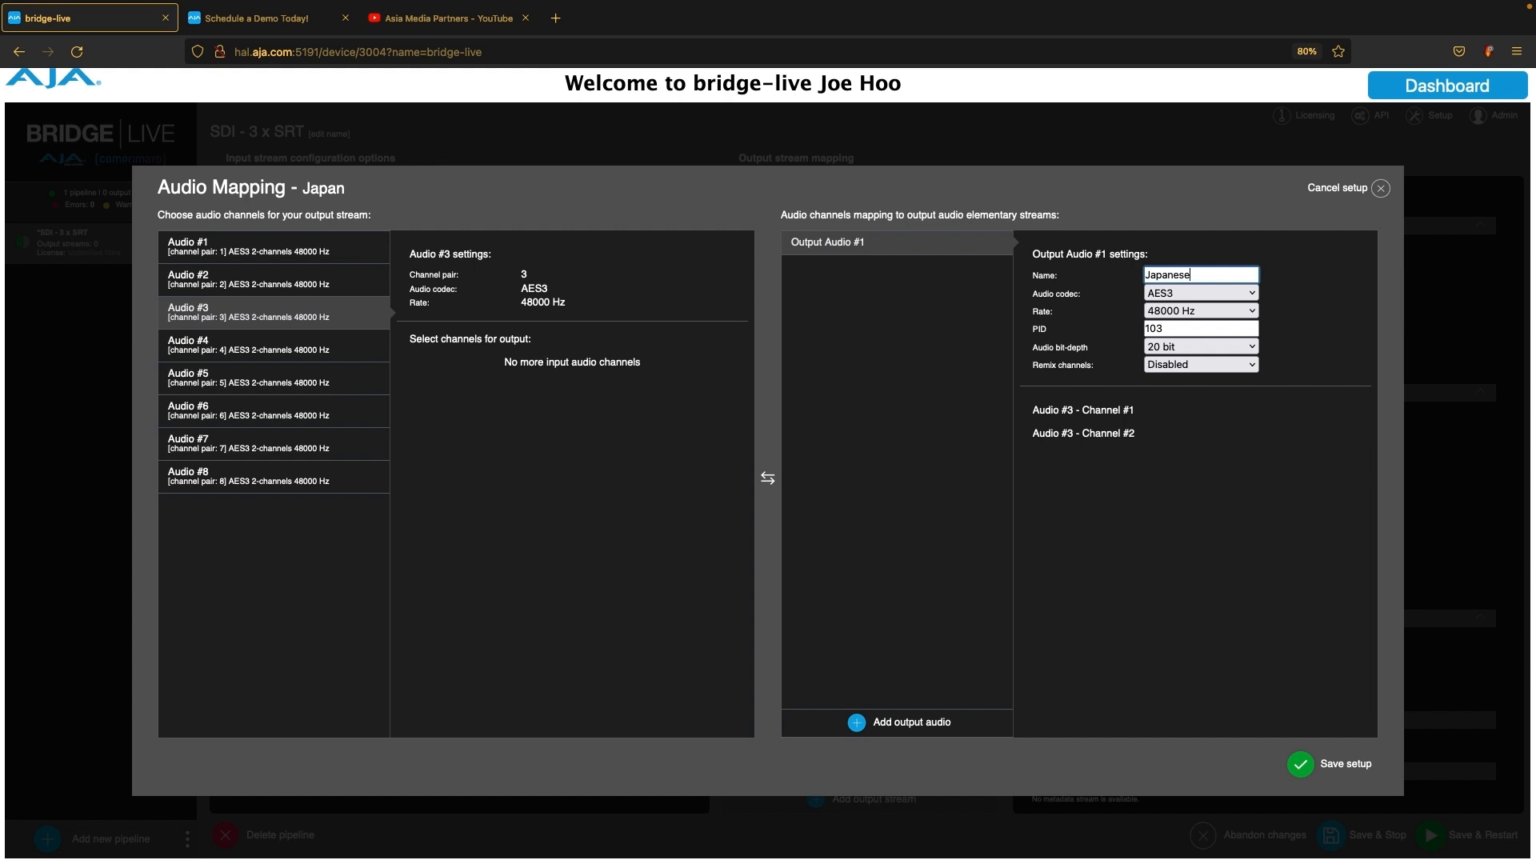
Set the Japanese audio to the AAC-ADTS codec at 192 kbit/s with PID 101.
click(1200, 293)
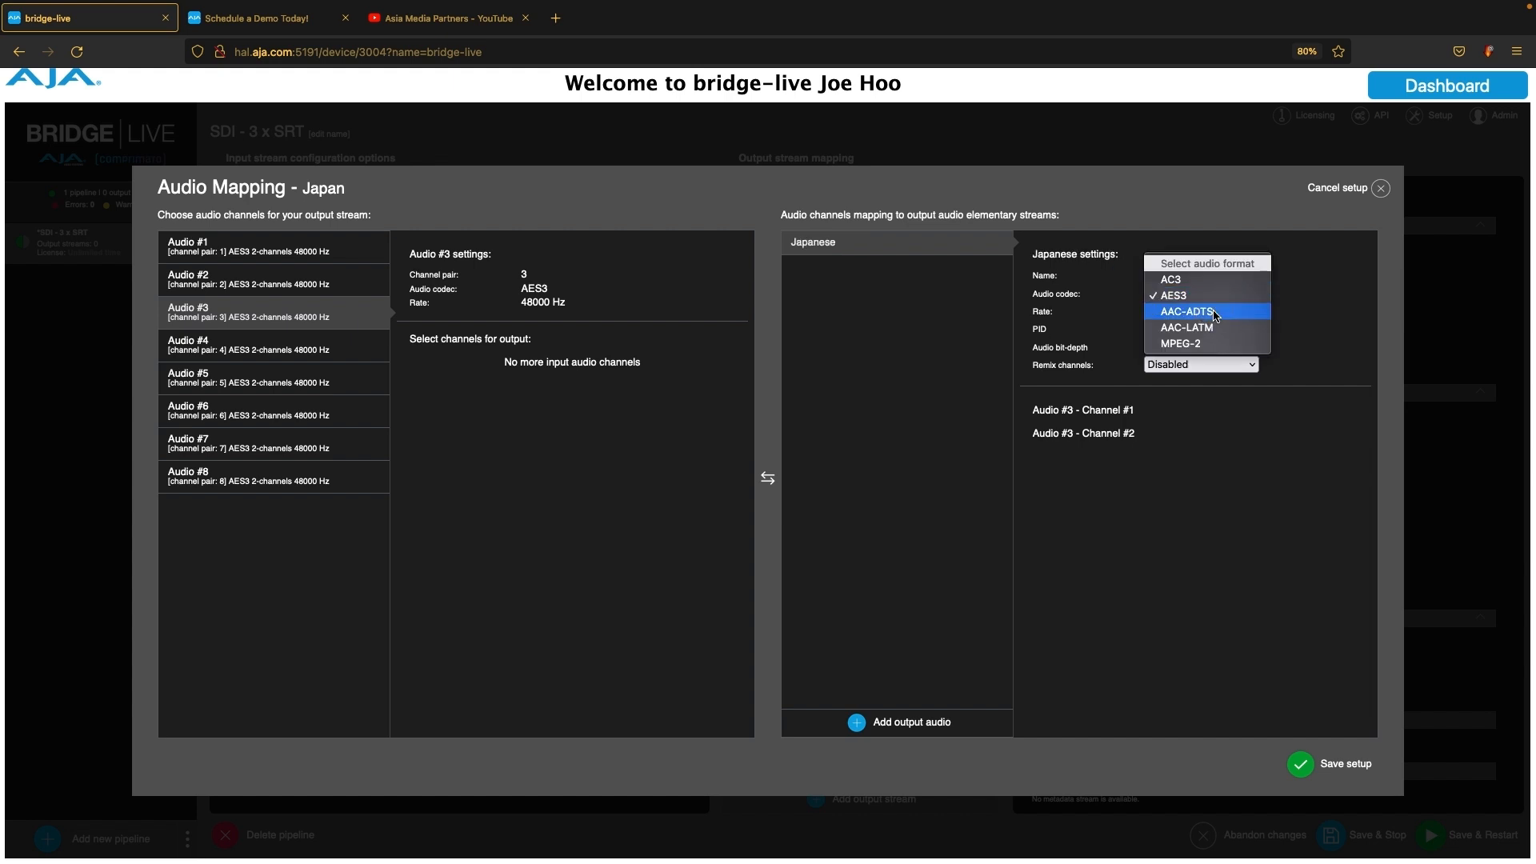
click(1195, 312)
click(1173, 346)
text(192)
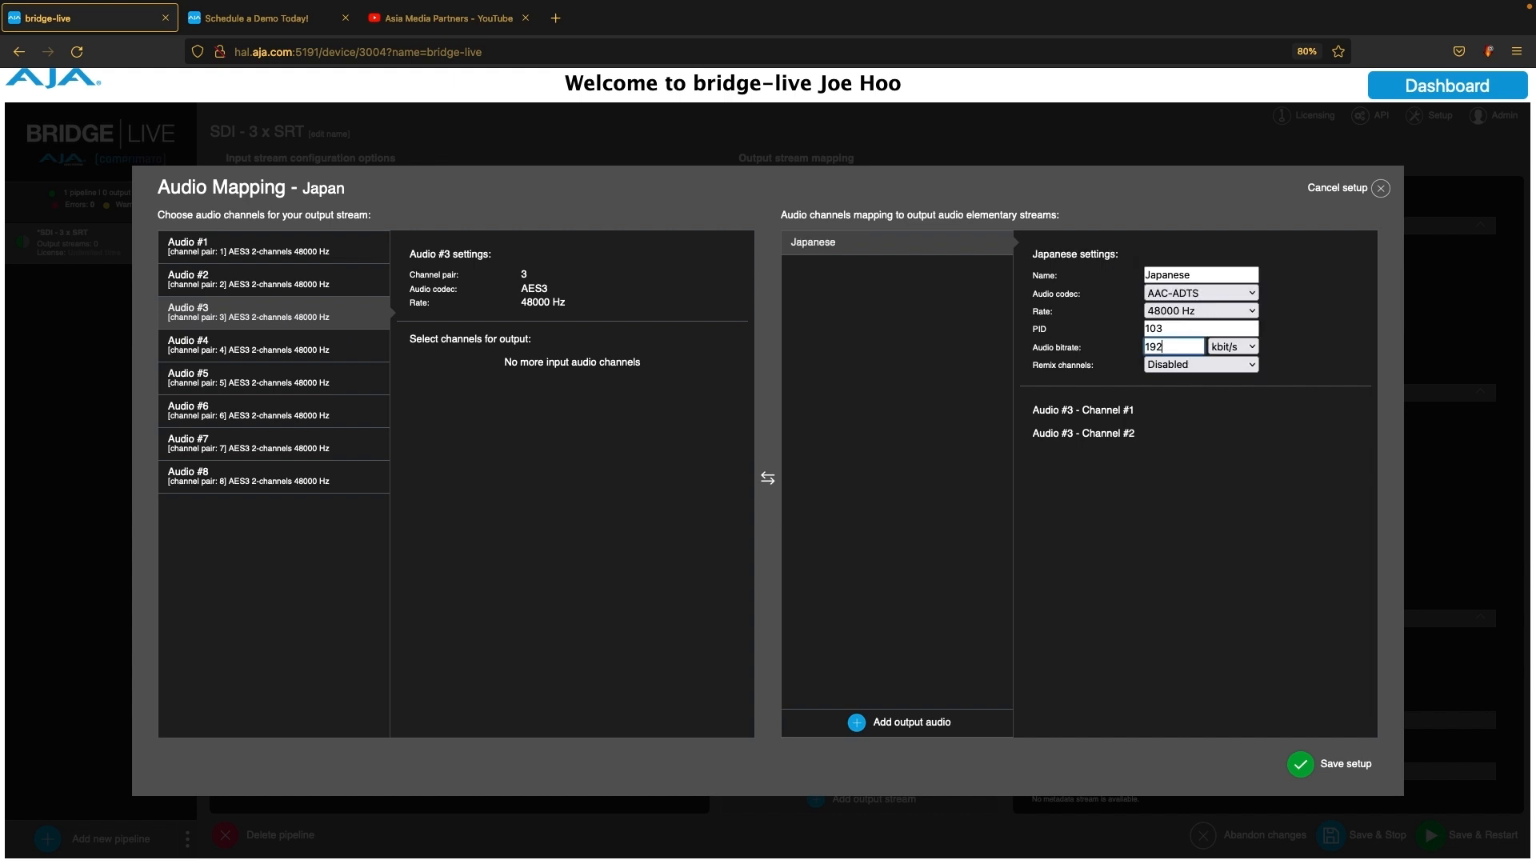
click(1198, 334)
Add a second output audio from Audio #1 to the Japan mapping and name it English.
click(309, 251)
click(832, 734)
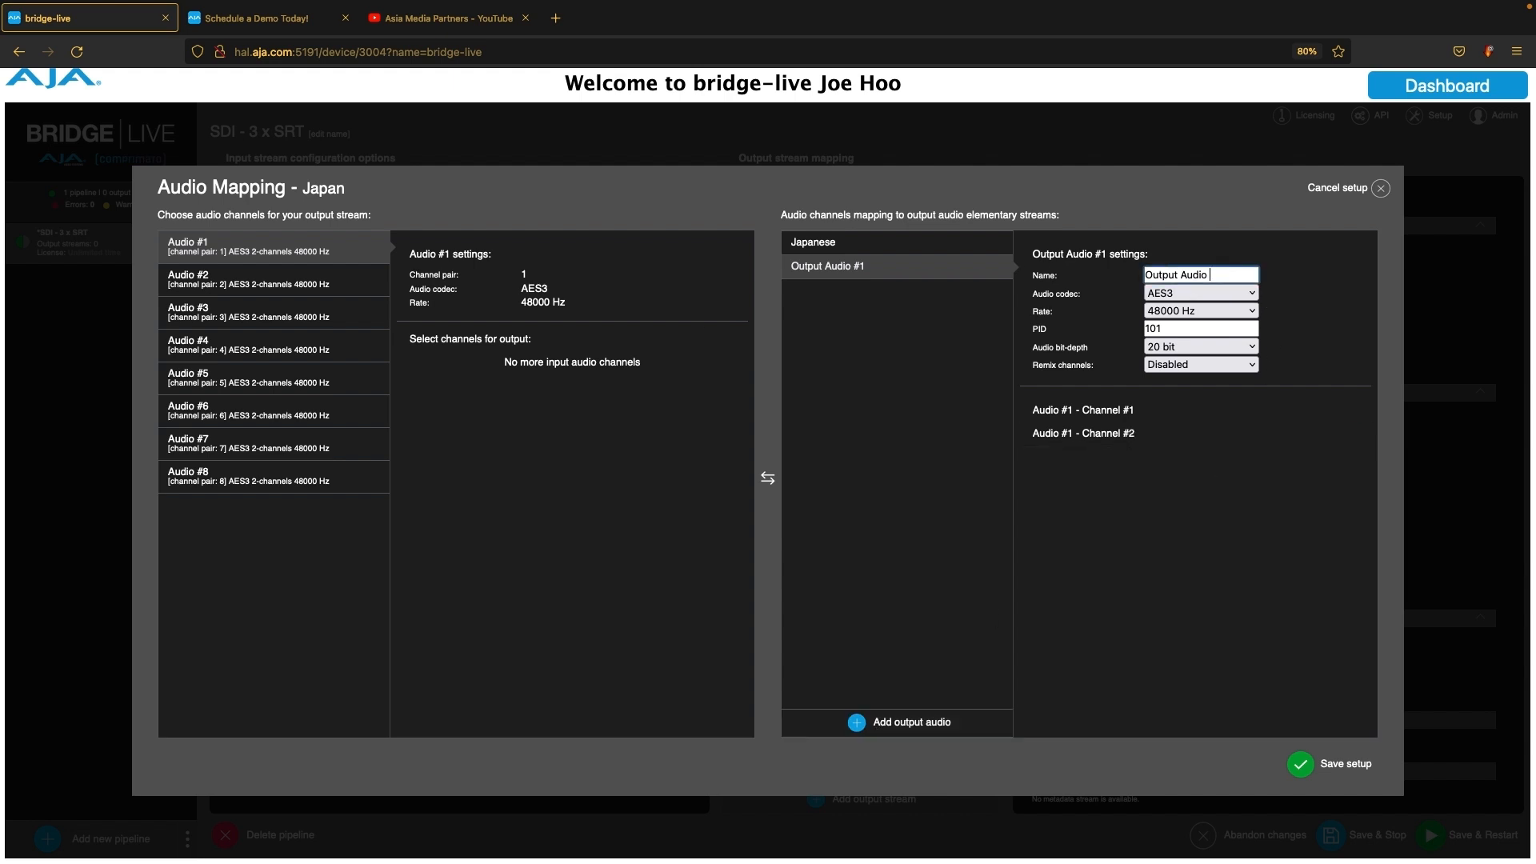
key(BackSpace)
key(BackSpace)
text(Wn)
key(BackSpace)
key(BackSpace)
text(Eng)
click(1213, 309)
click(1218, 266)
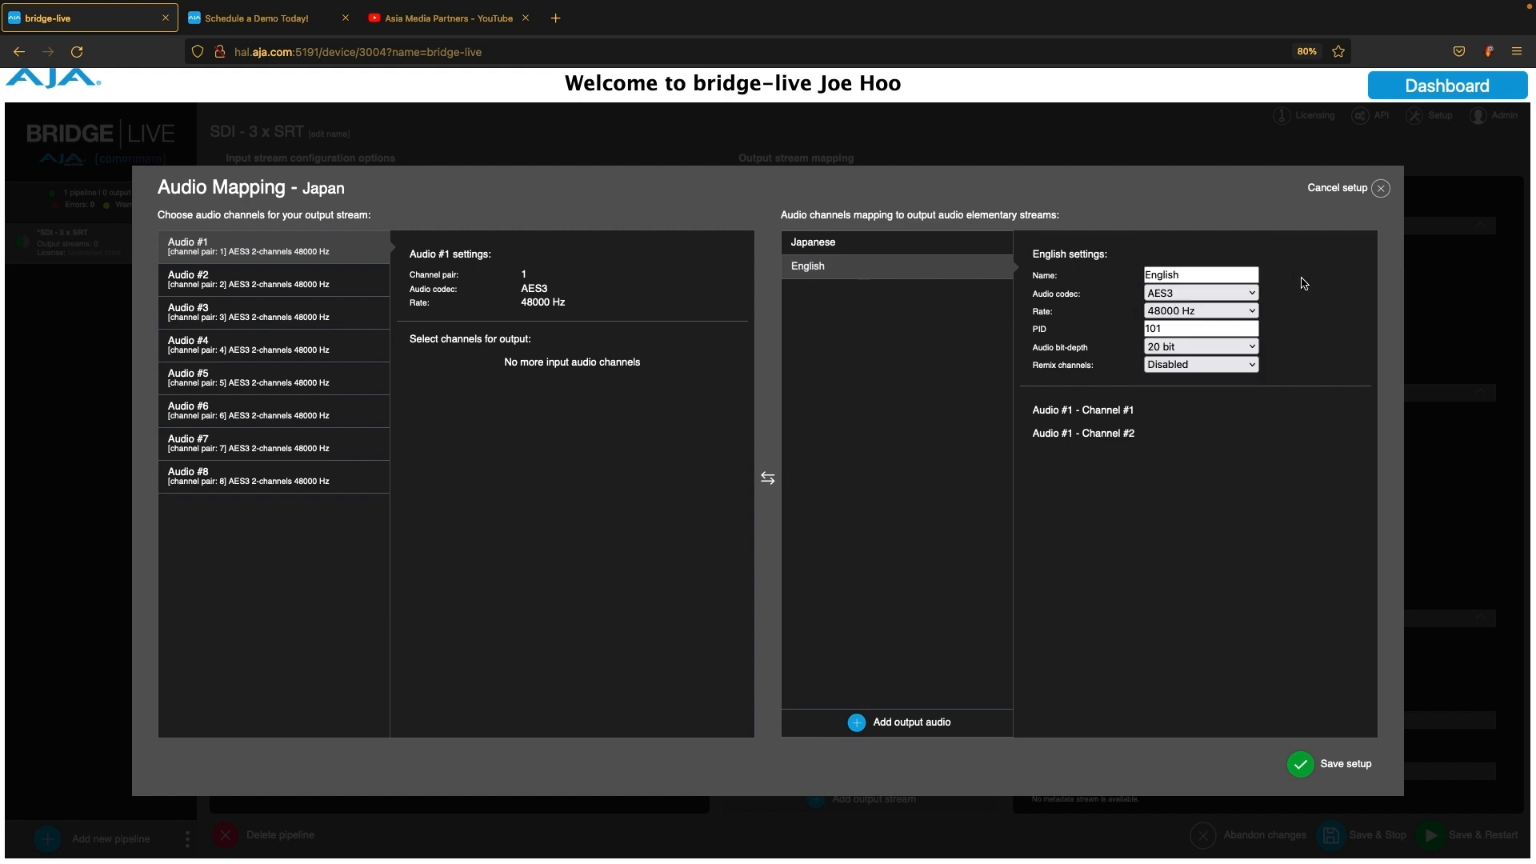
Set the Japan stream's English audio to AAC-ADTS at 192 kbit/s with PID 102 and save the audio mapping.
click(1205, 302)
click(1197, 312)
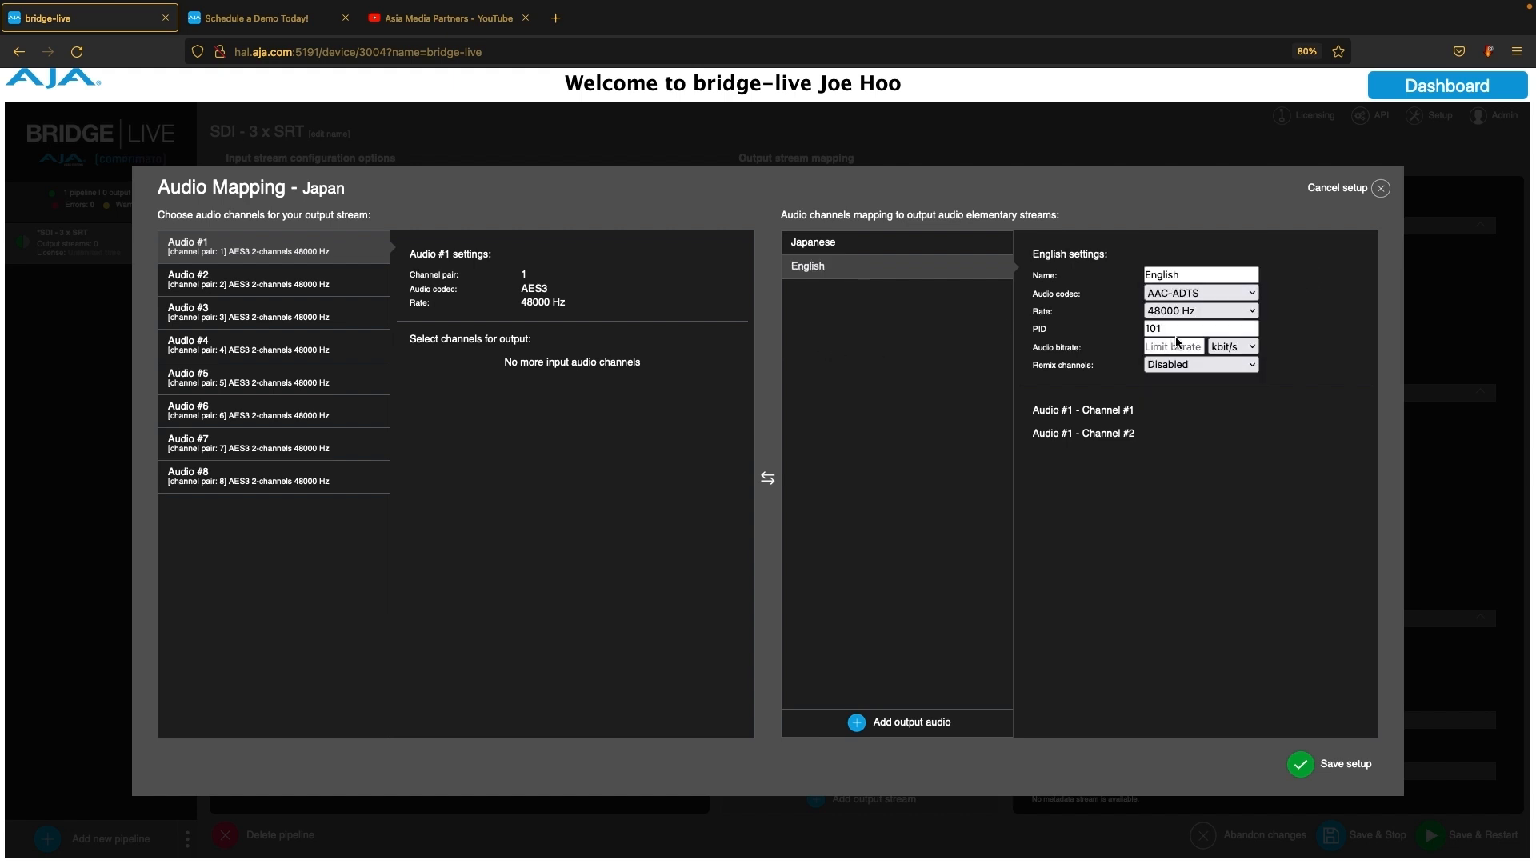
click(1174, 344)
text(192)
click(1198, 329)
click(1300, 762)
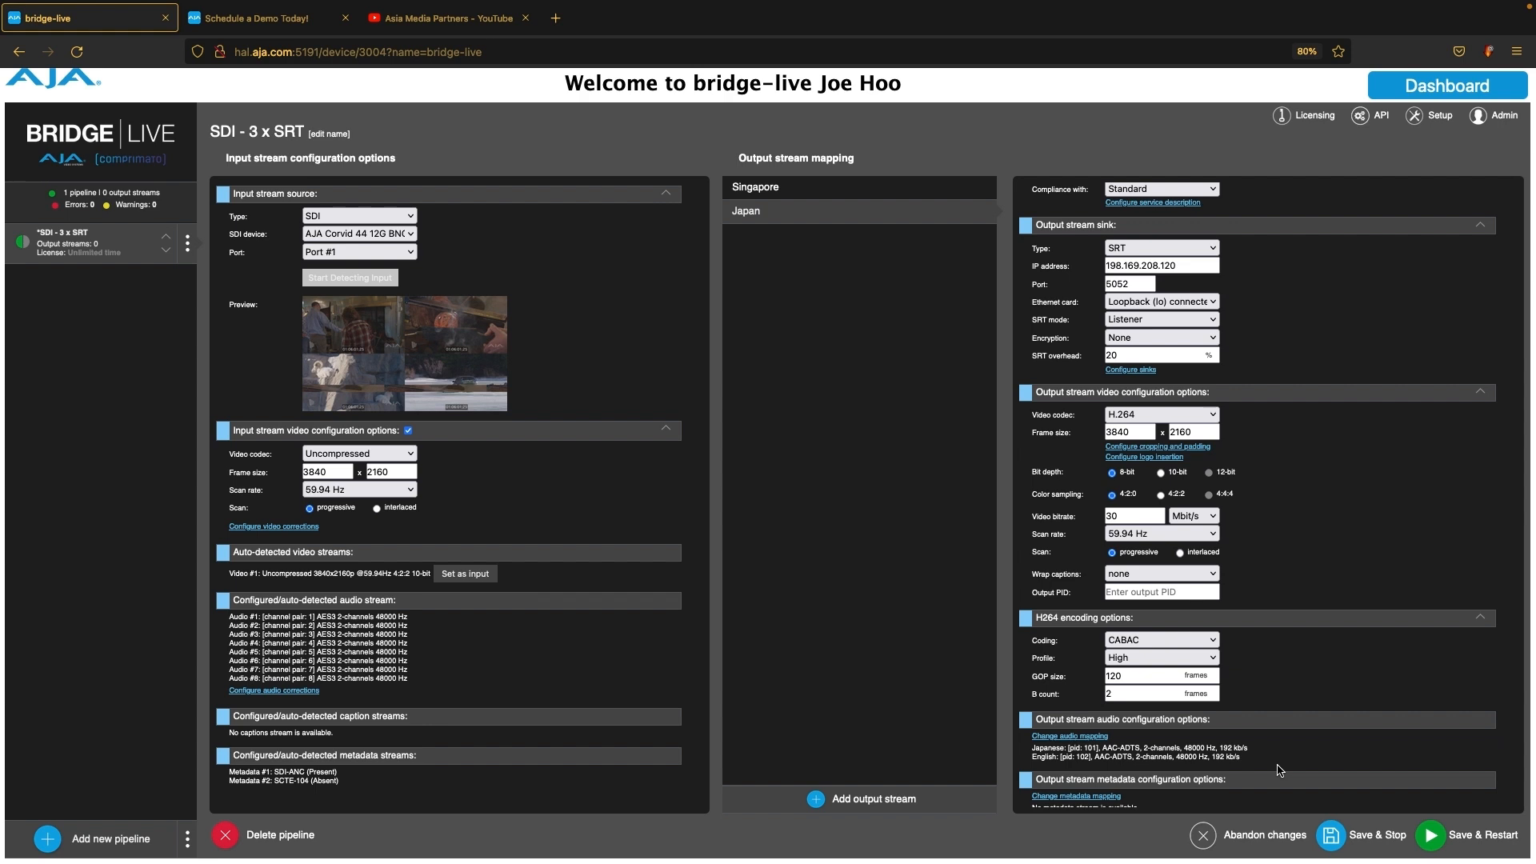
Add a third output stream and name it Korean.
click(914, 799)
scroll(1283, 297, up, 2)
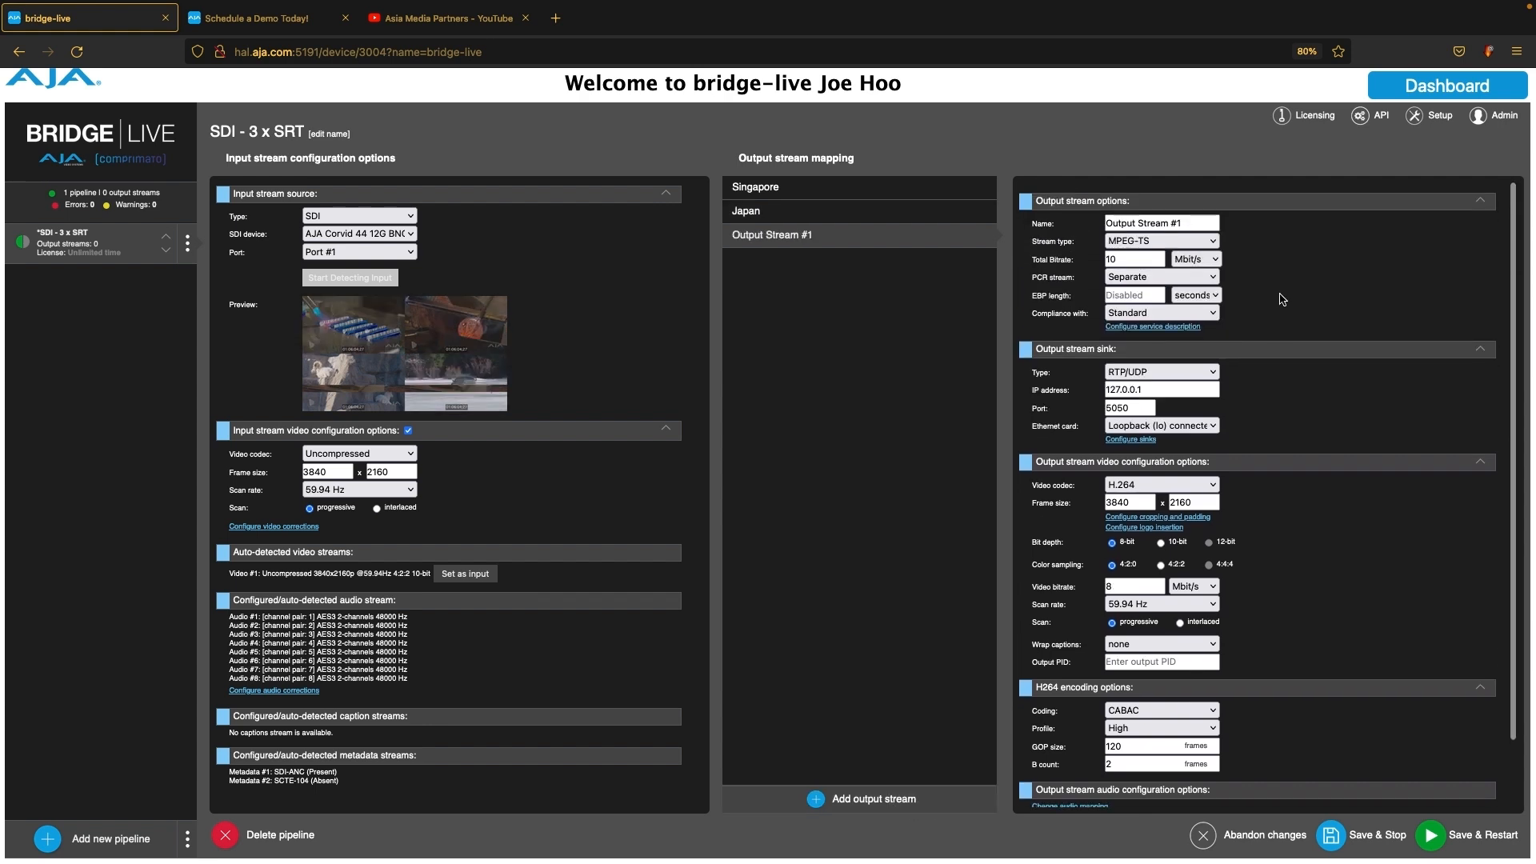
drag(1210, 212, 1056, 242)
key(BackSpace)
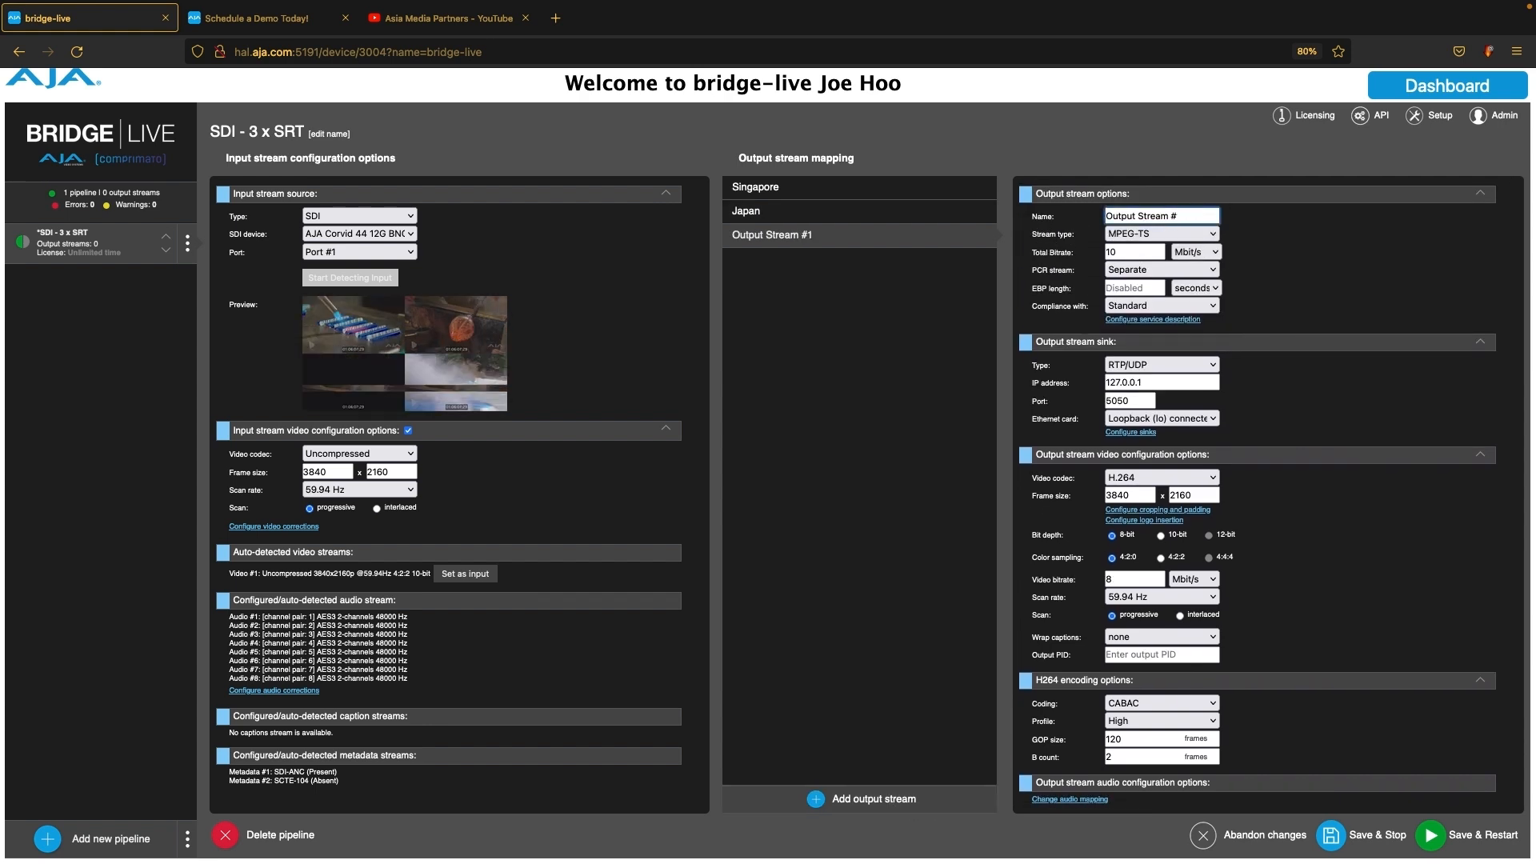
key(BackSpace)
key(BackSpace)
key(BackSpace)
key(BackSpace)
key(BackSpace)
key(BackSpace)
text(Korean)
Set the Korean stream's total bitrate to 100 Mbit/s.
click(1126, 253)
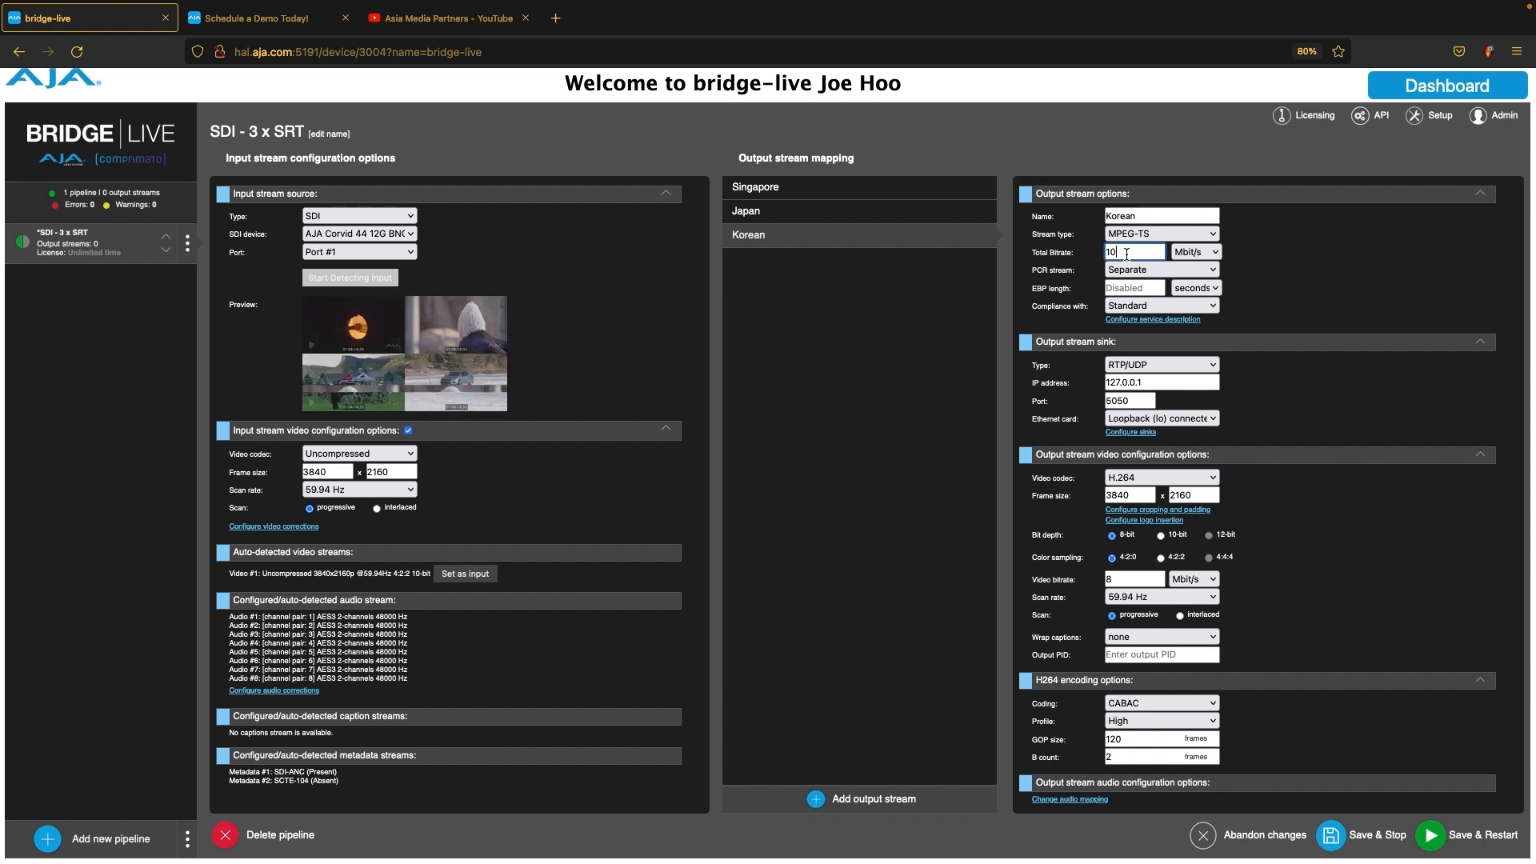
key(BackSpace)
key(BackSpace)
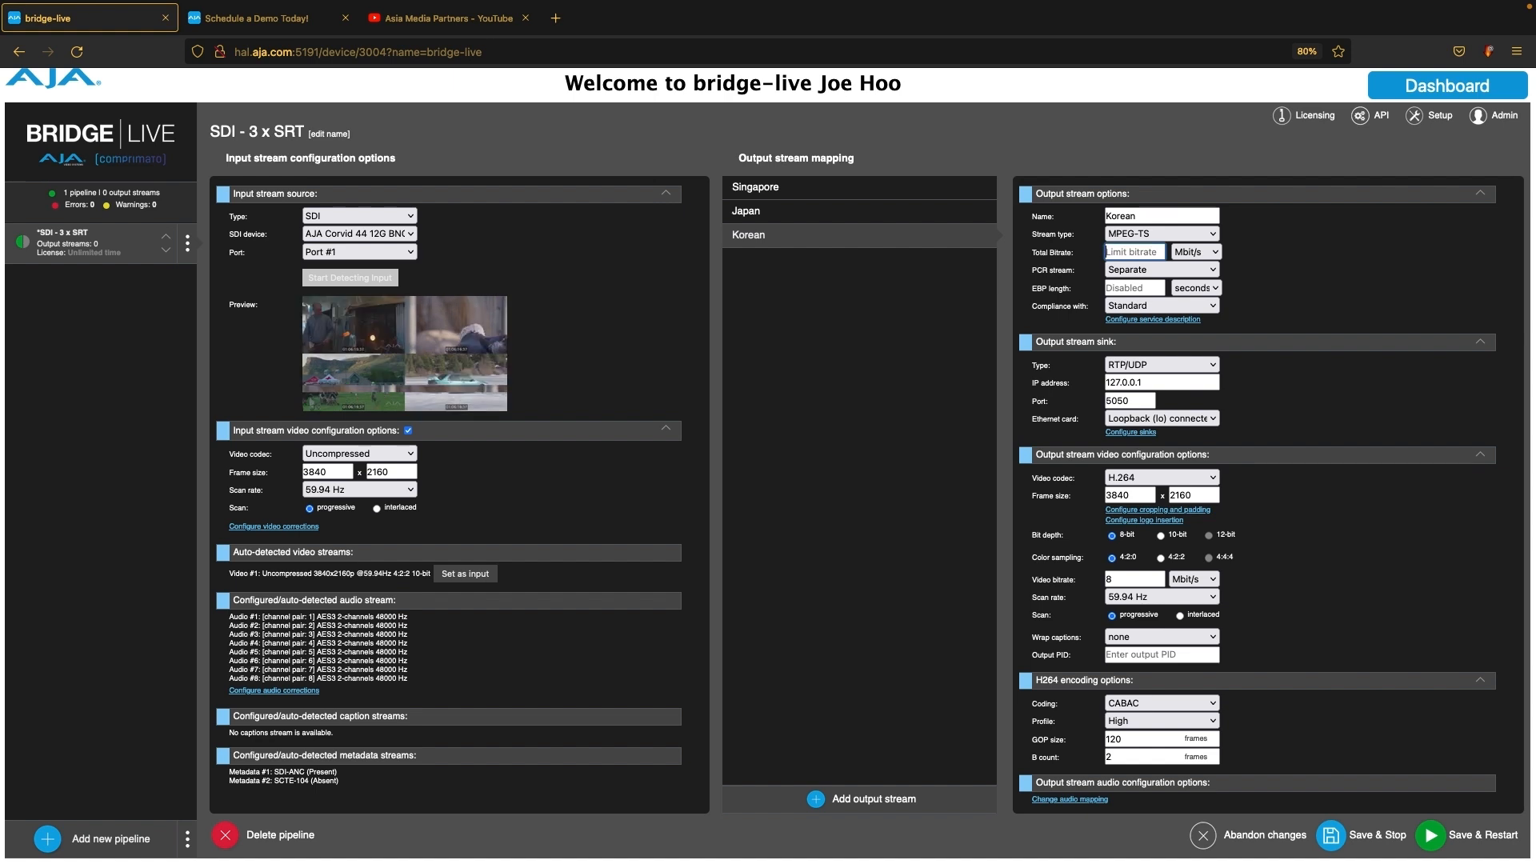
text(100)
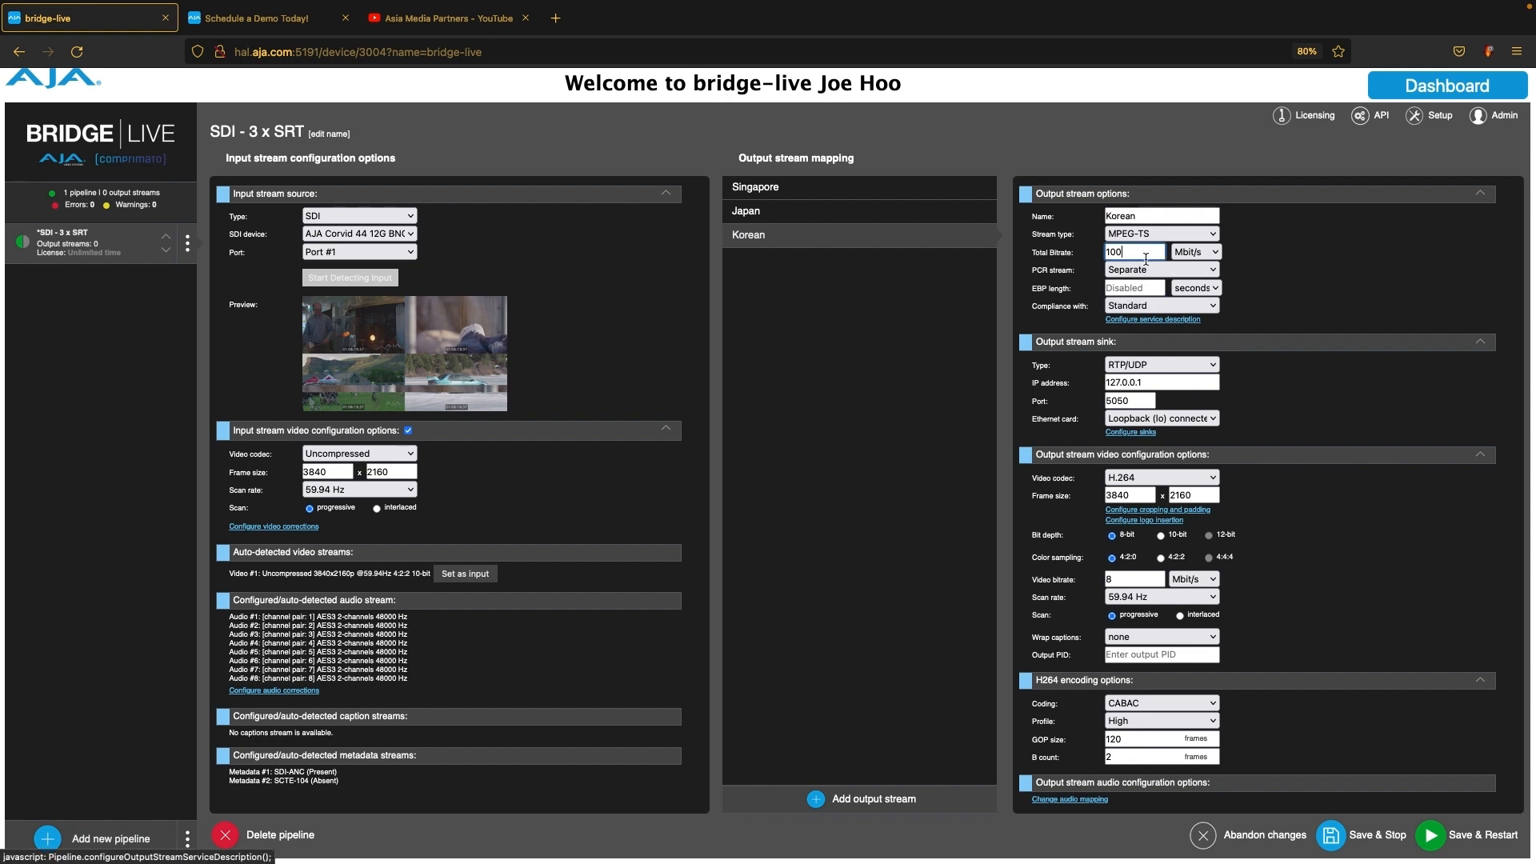
Set the Korean stream's sink to SRT with IP address 198.169.208.120 and port 5053.
scroll(1166, 289, down, 1)
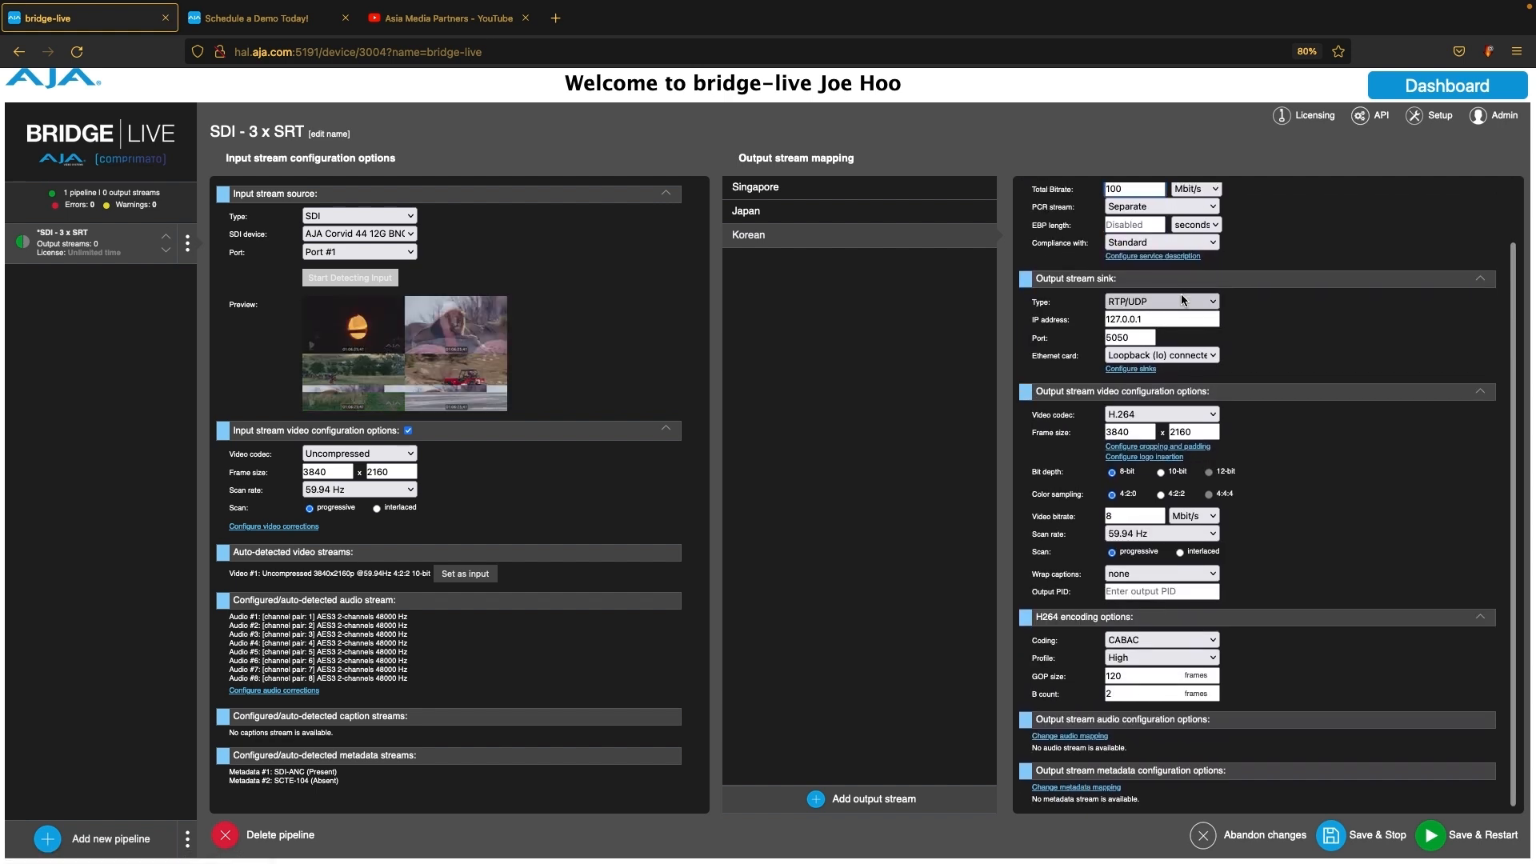
click(1168, 301)
click(1171, 336)
drag(1165, 320, 1029, 322)
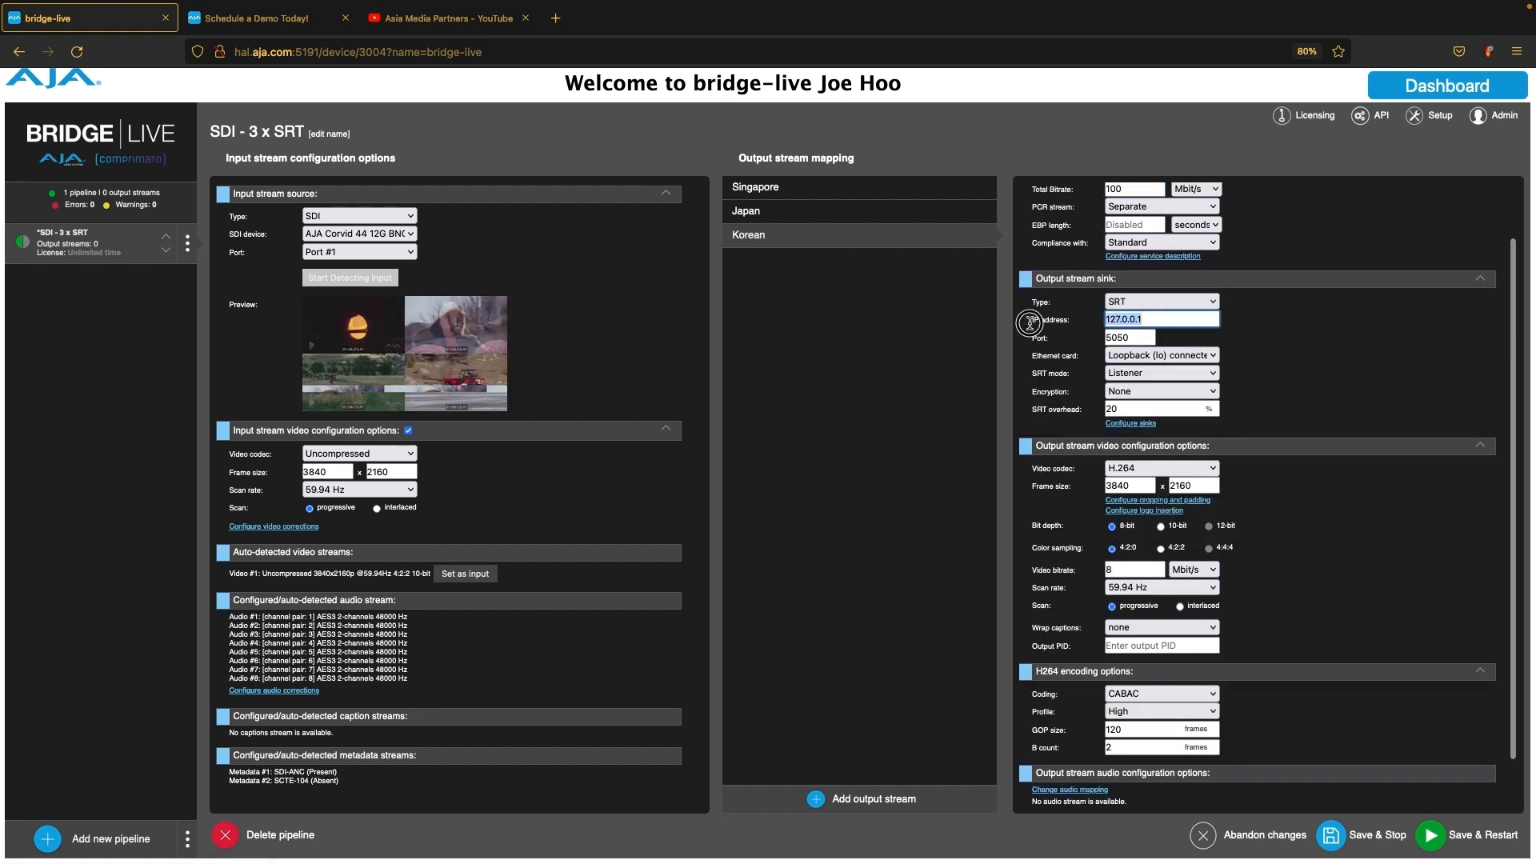
text(198.169.208.120)
click(1134, 336)
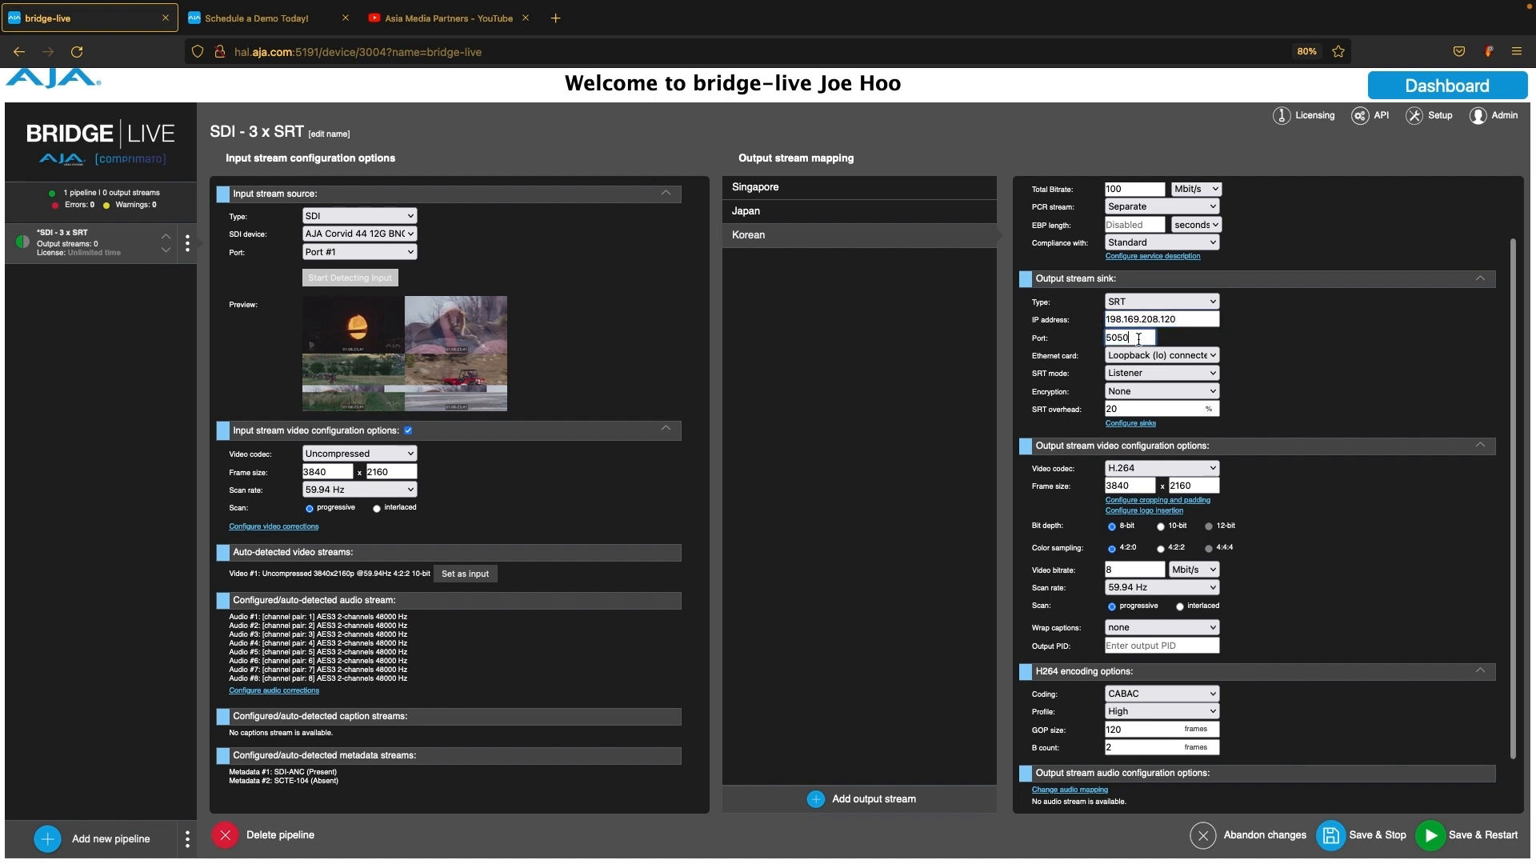
key(BackSpace)
Set the Korean stream's video bitrate to 30 Mbit/s.
scroll(1288, 429, down, 1)
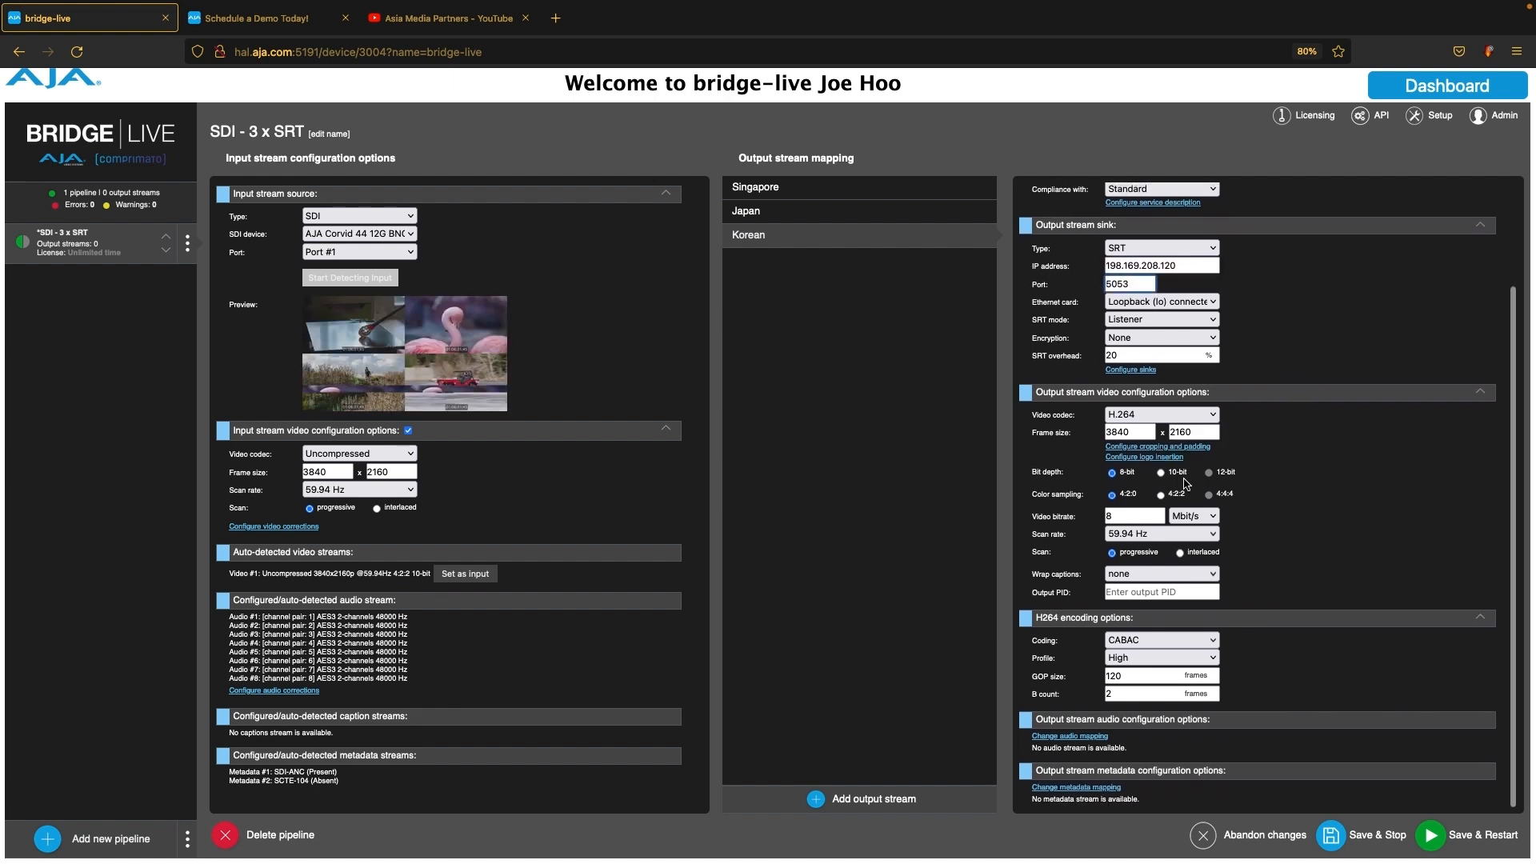
click(1095, 515)
text(30)
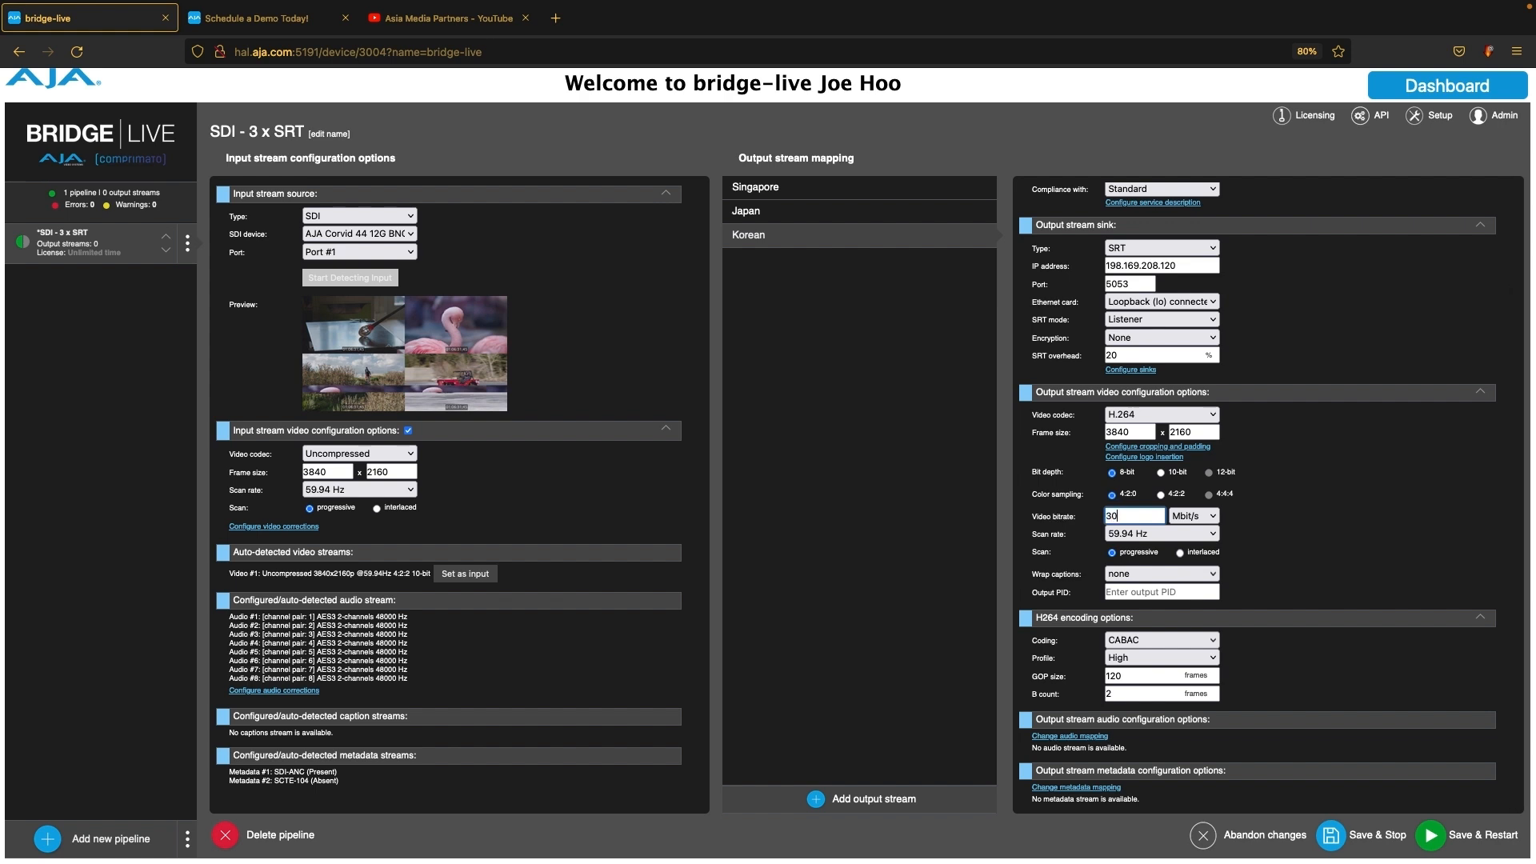
Map input Audio #4 to a new output audio on the Korean stream, named Korean, with PID 101 and 24 bit depth.
click(1096, 736)
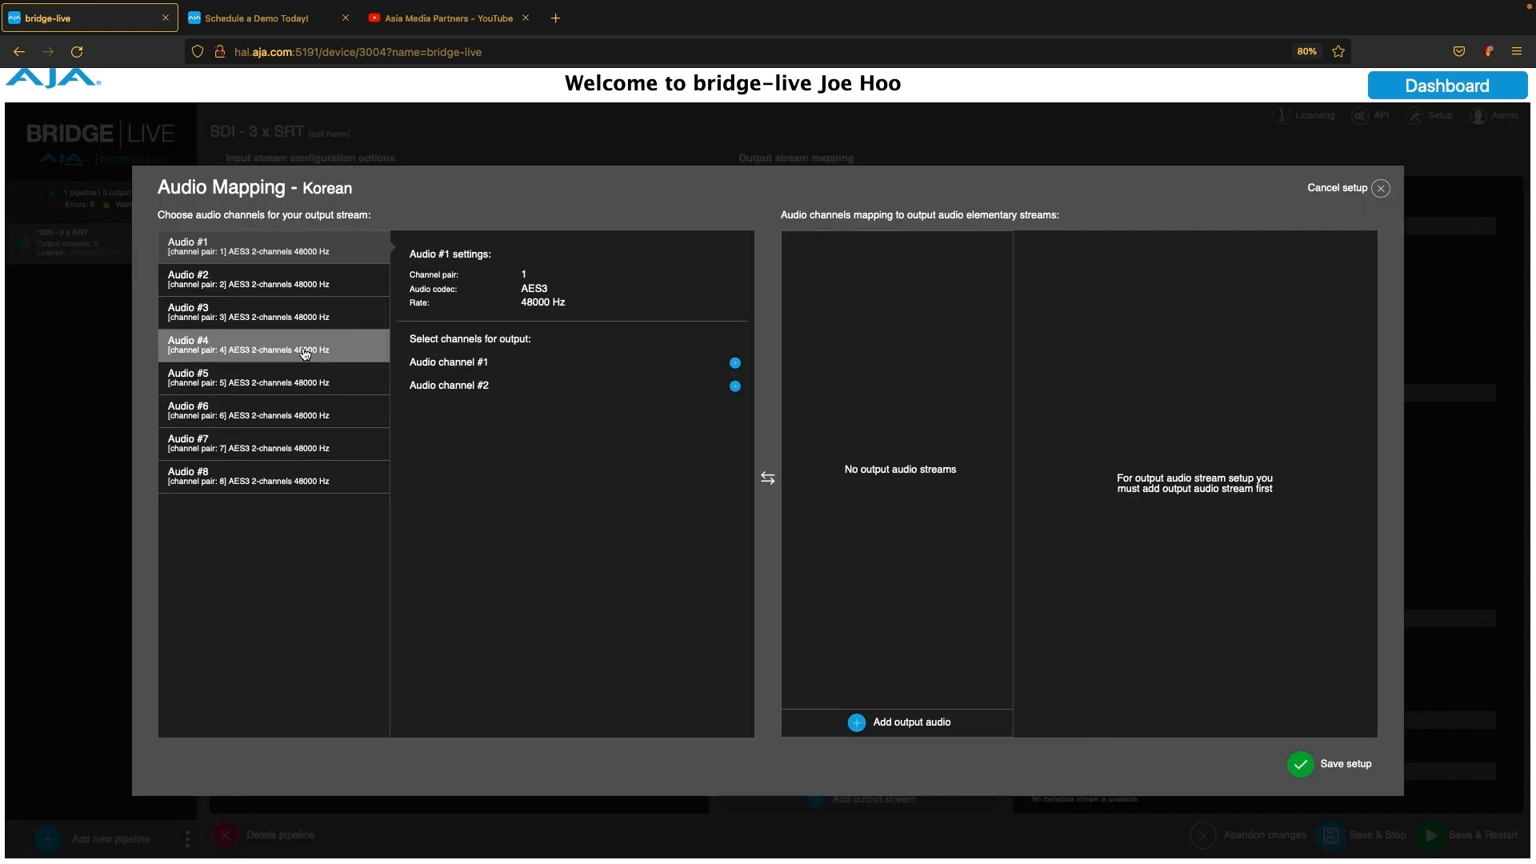
click(264, 354)
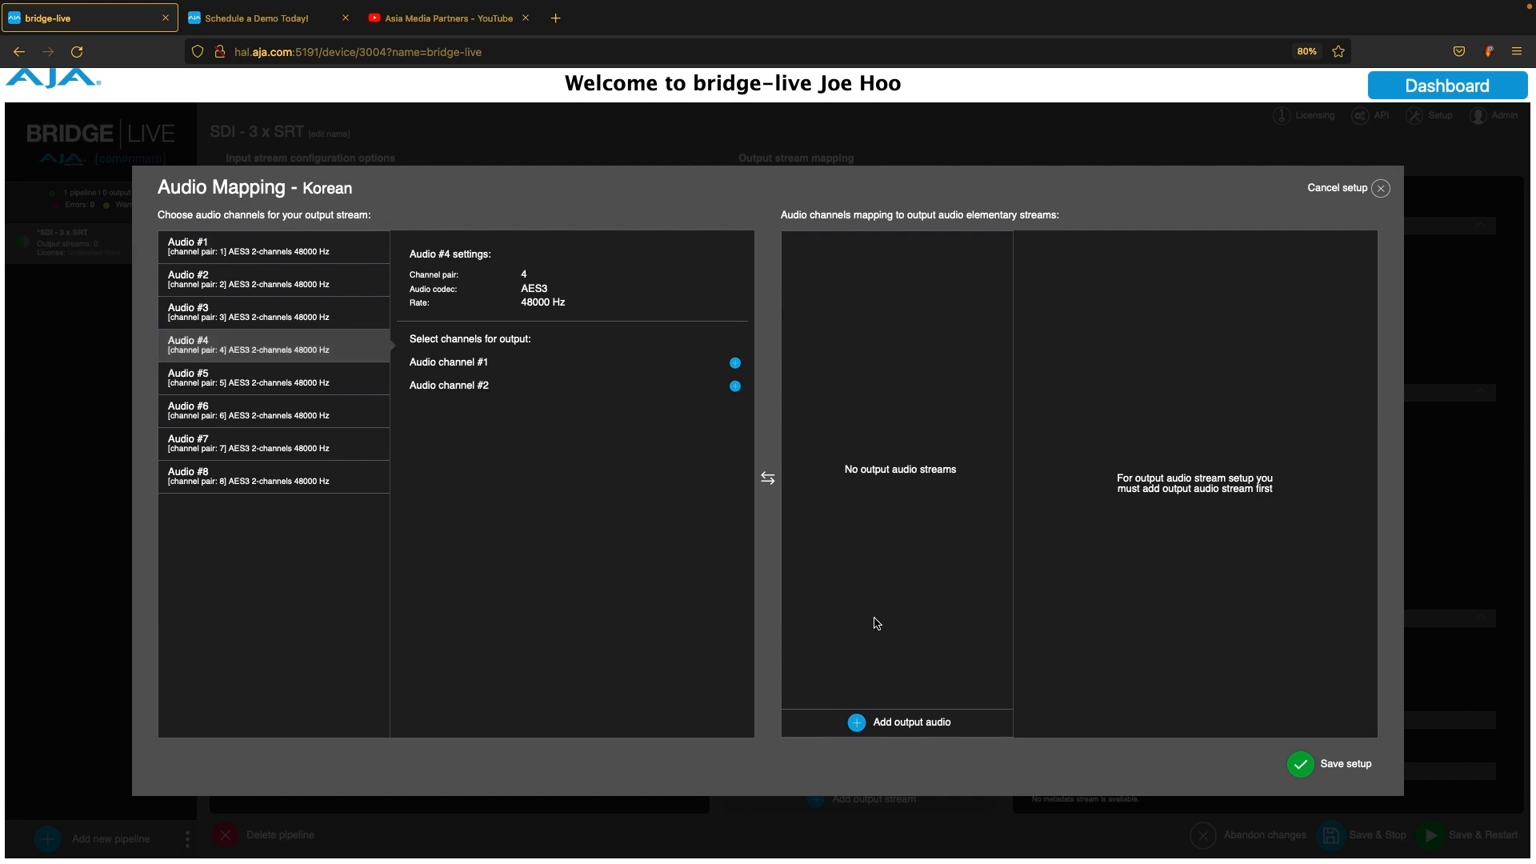
click(910, 718)
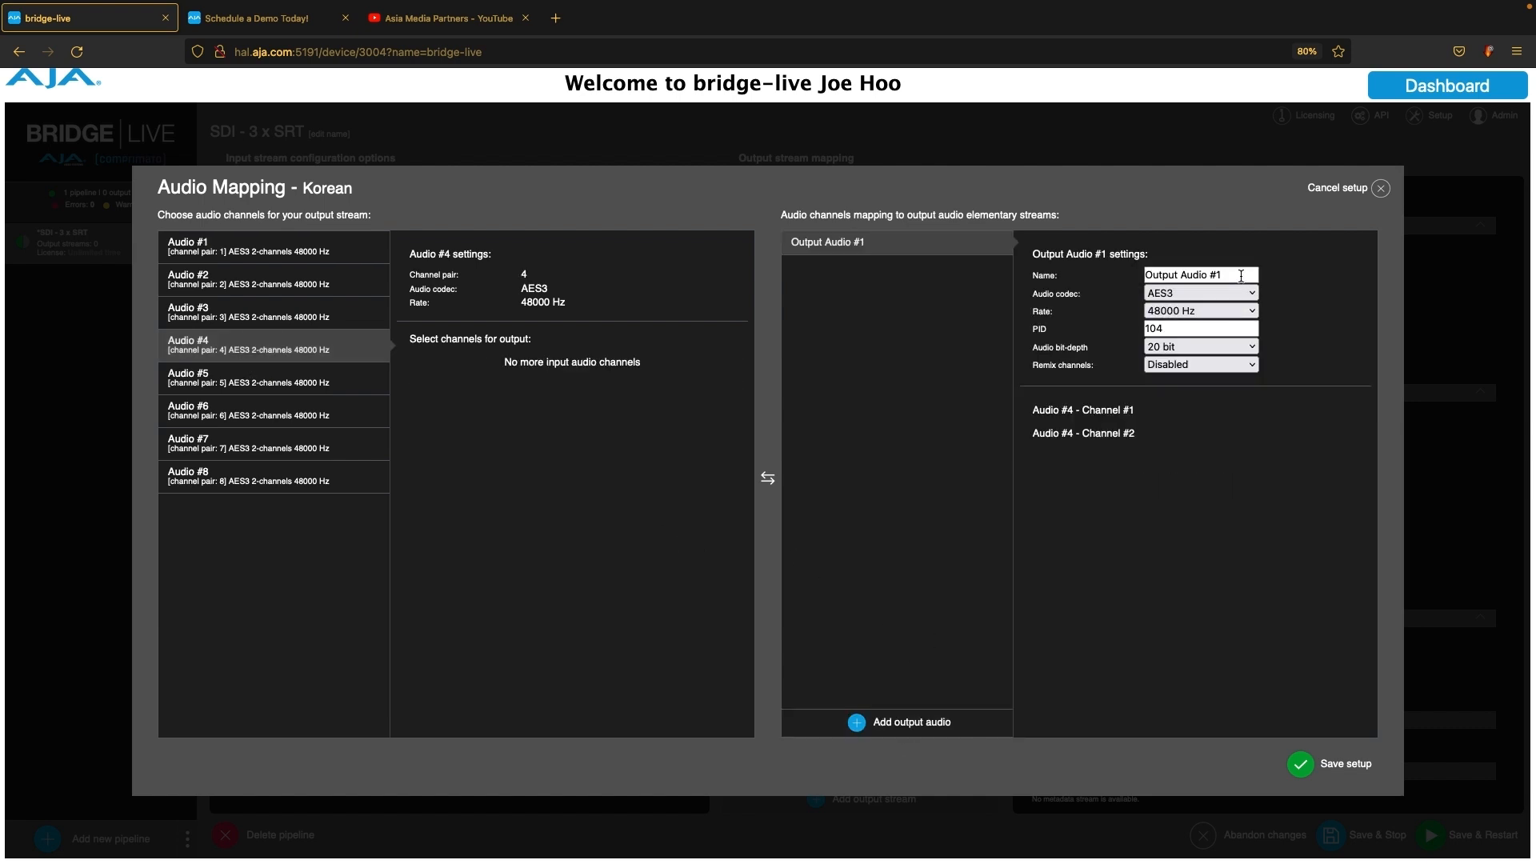
text(Korean)
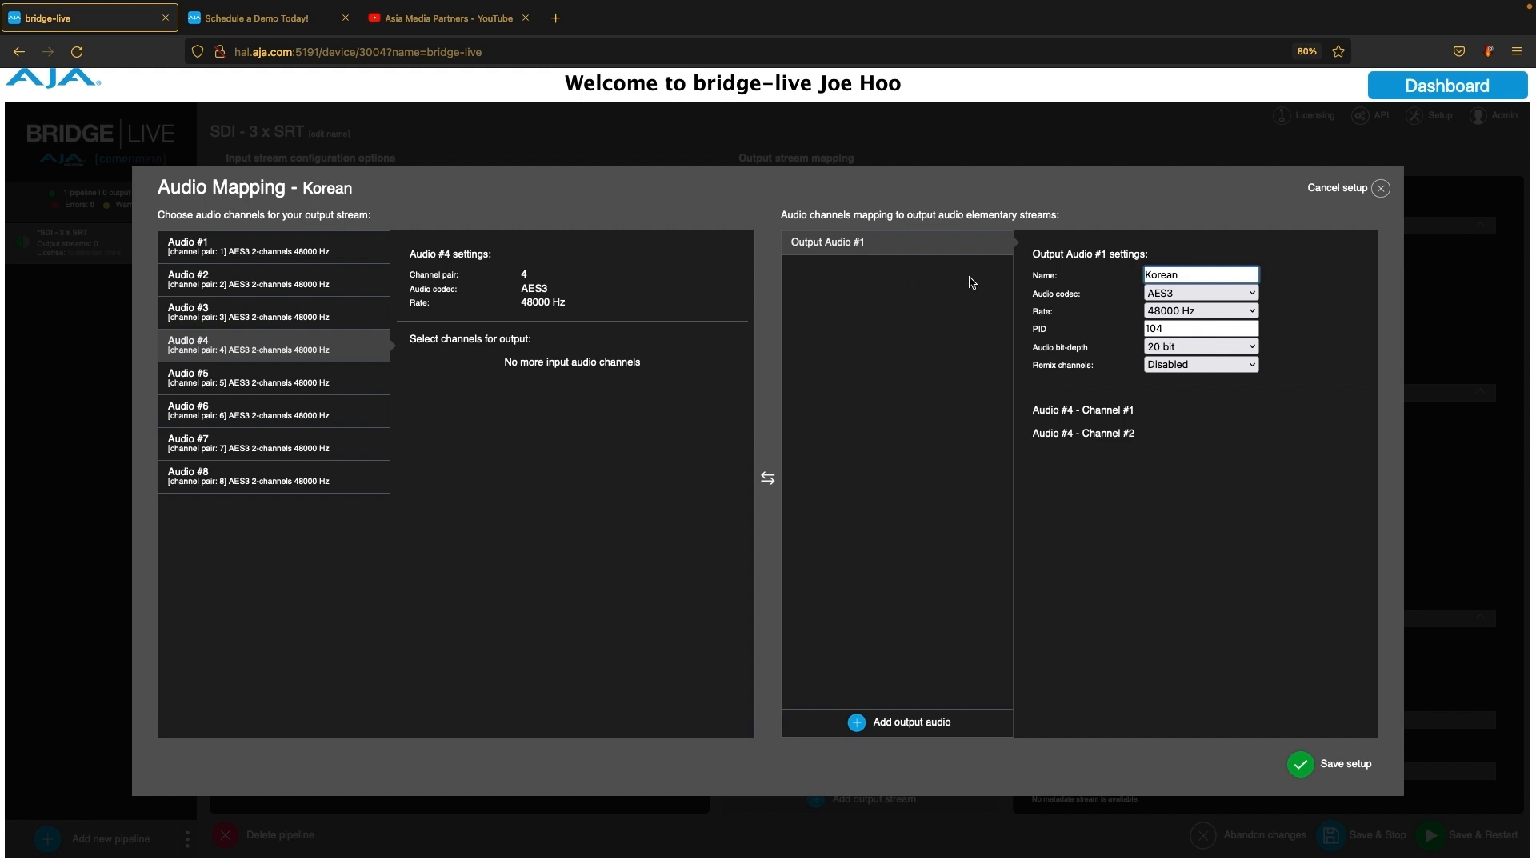
click(1172, 326)
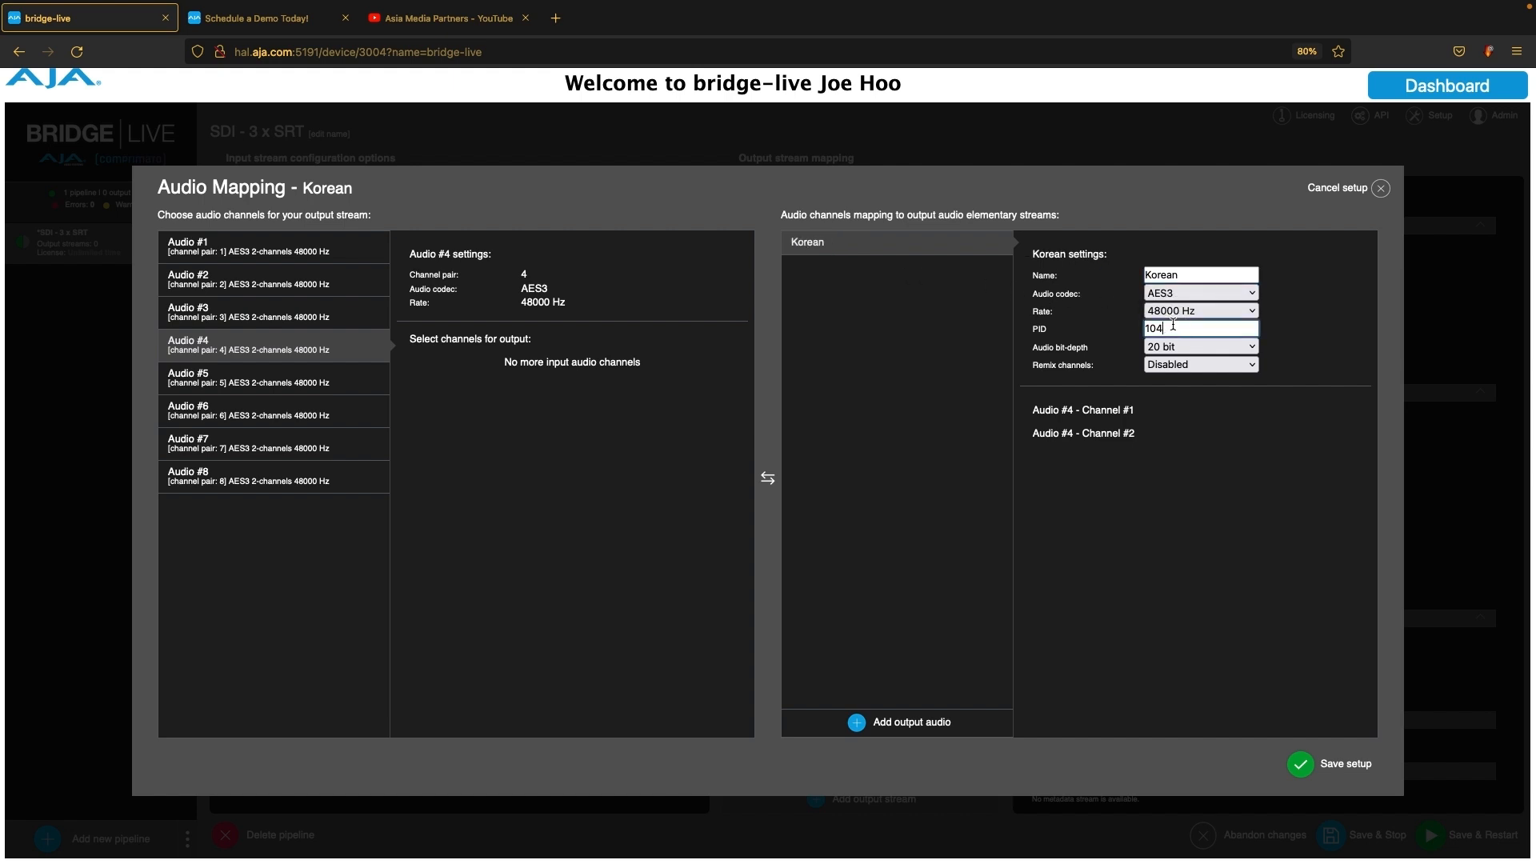
click(1200, 346)
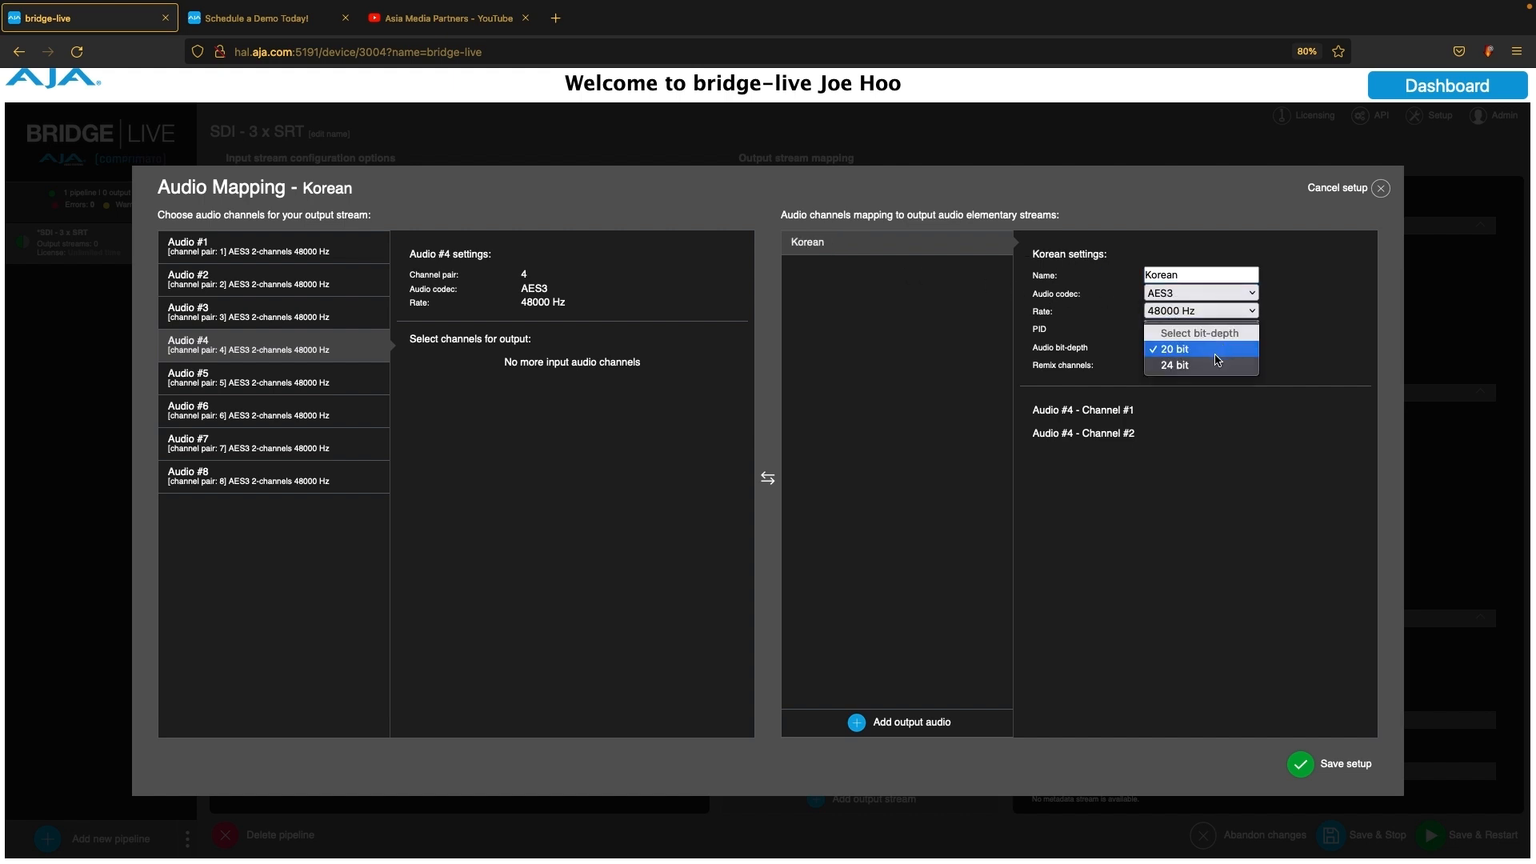
click(1218, 364)
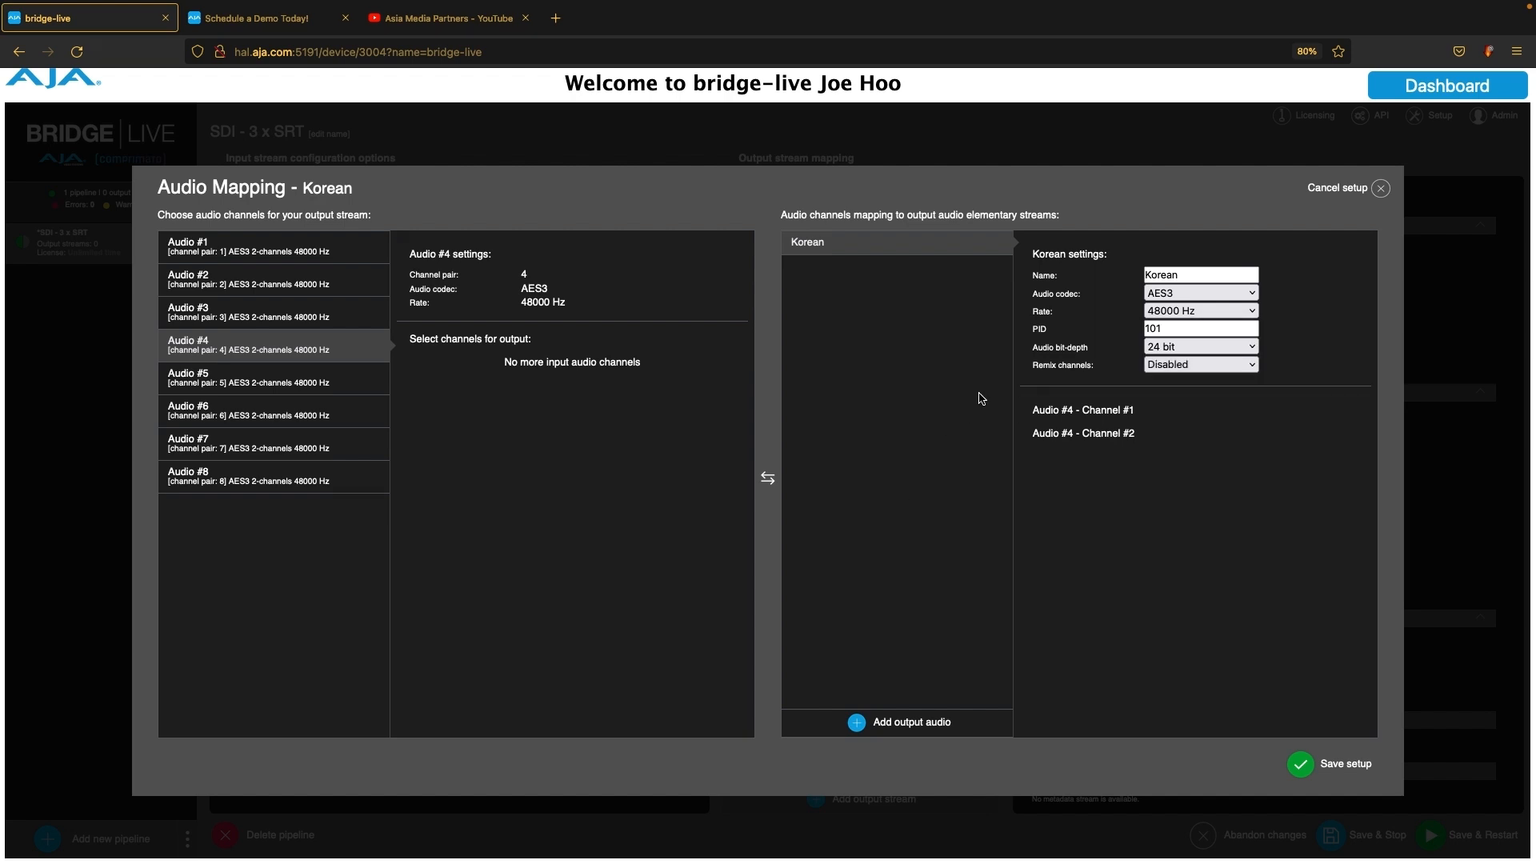
Add a second output audio to the Korean stream that combines Audio #1 Channel #1 with Audio #4 Channel #1.
click(286, 260)
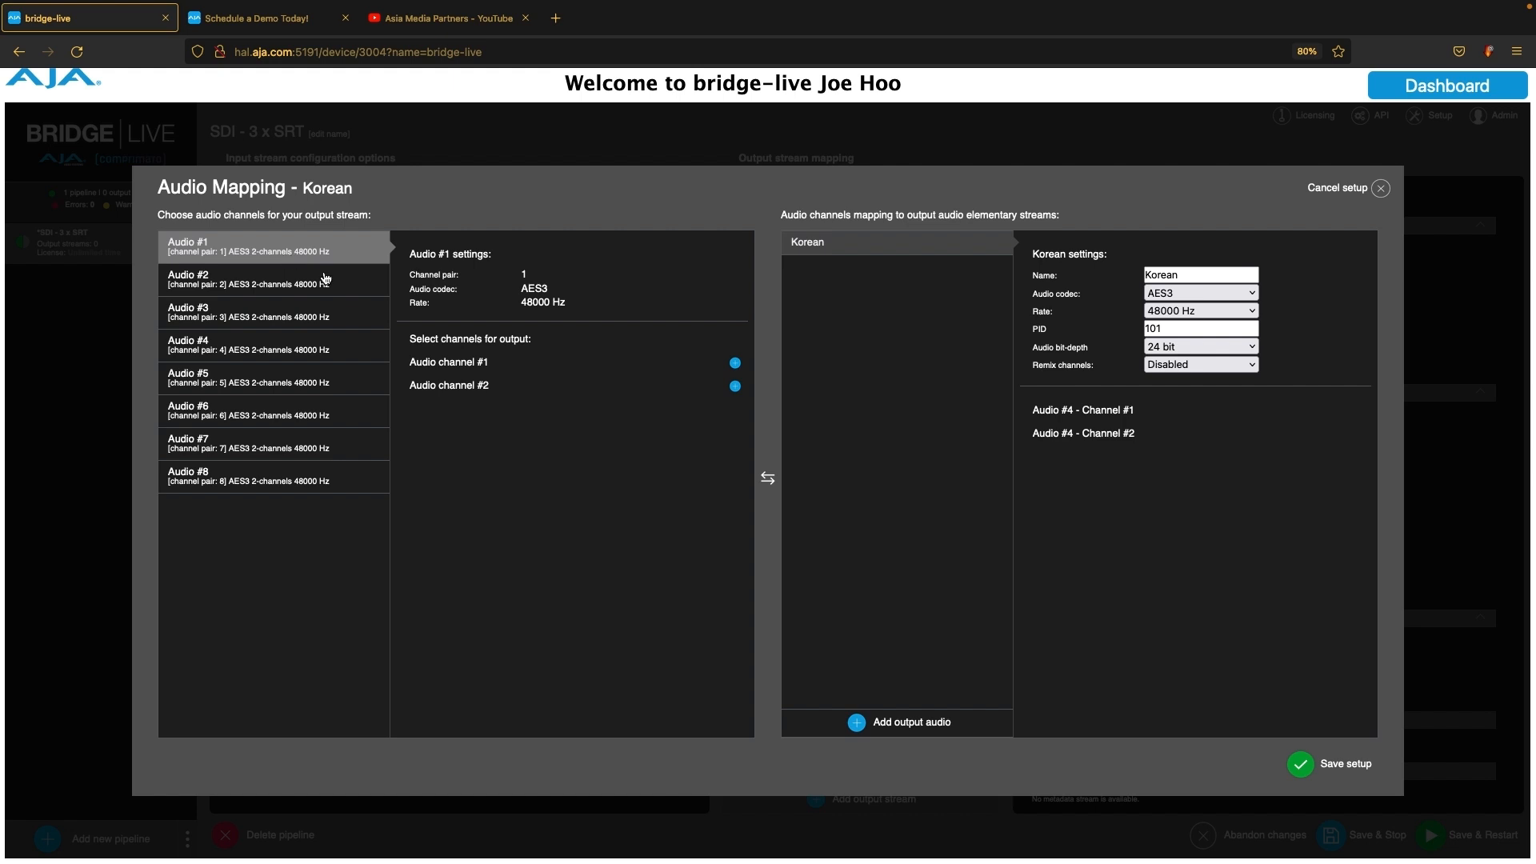
click(881, 722)
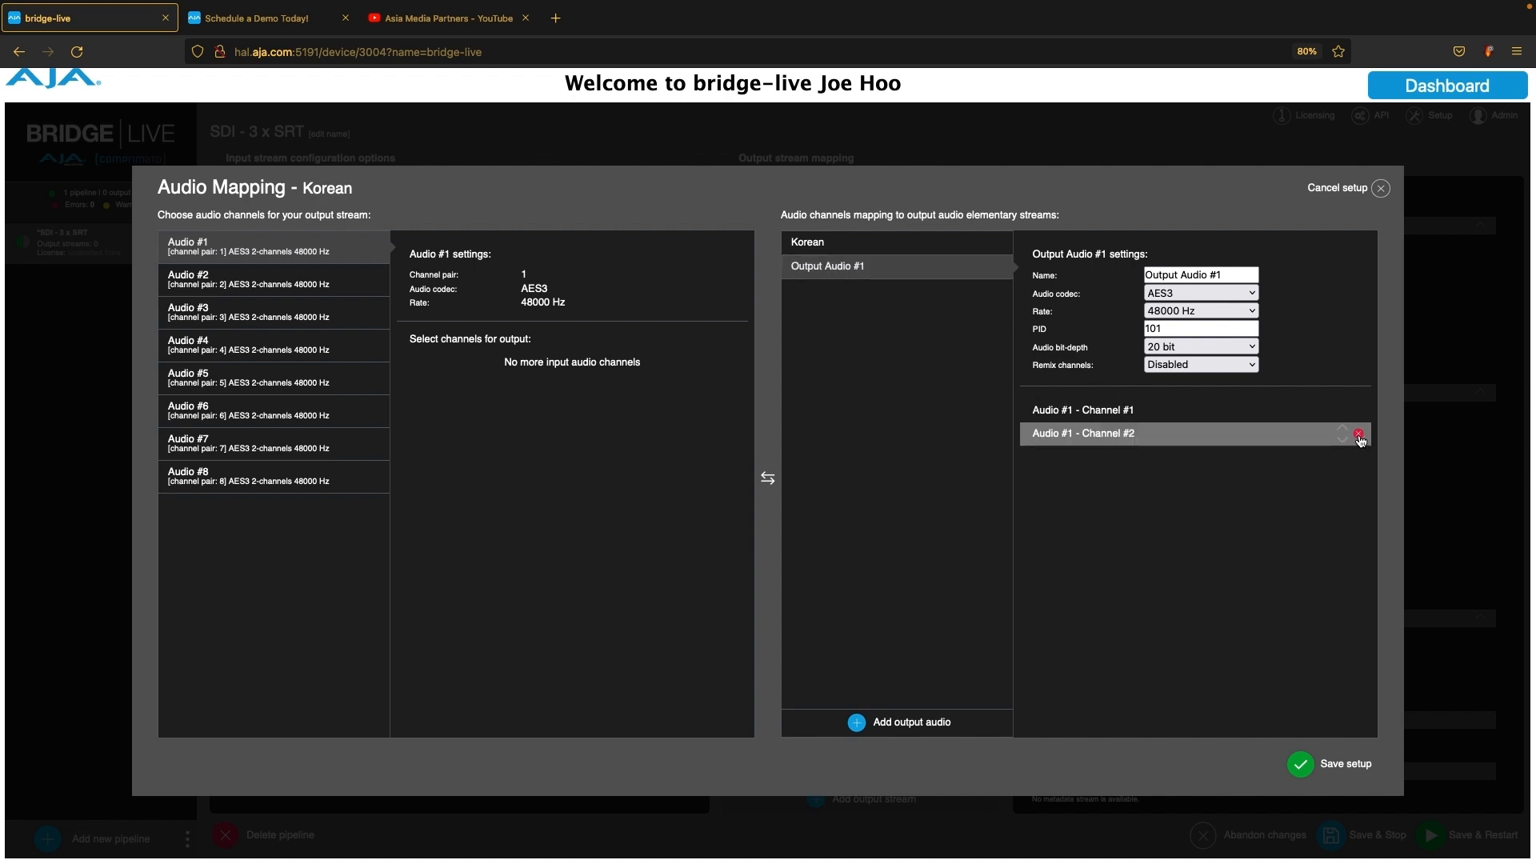
click(1360, 436)
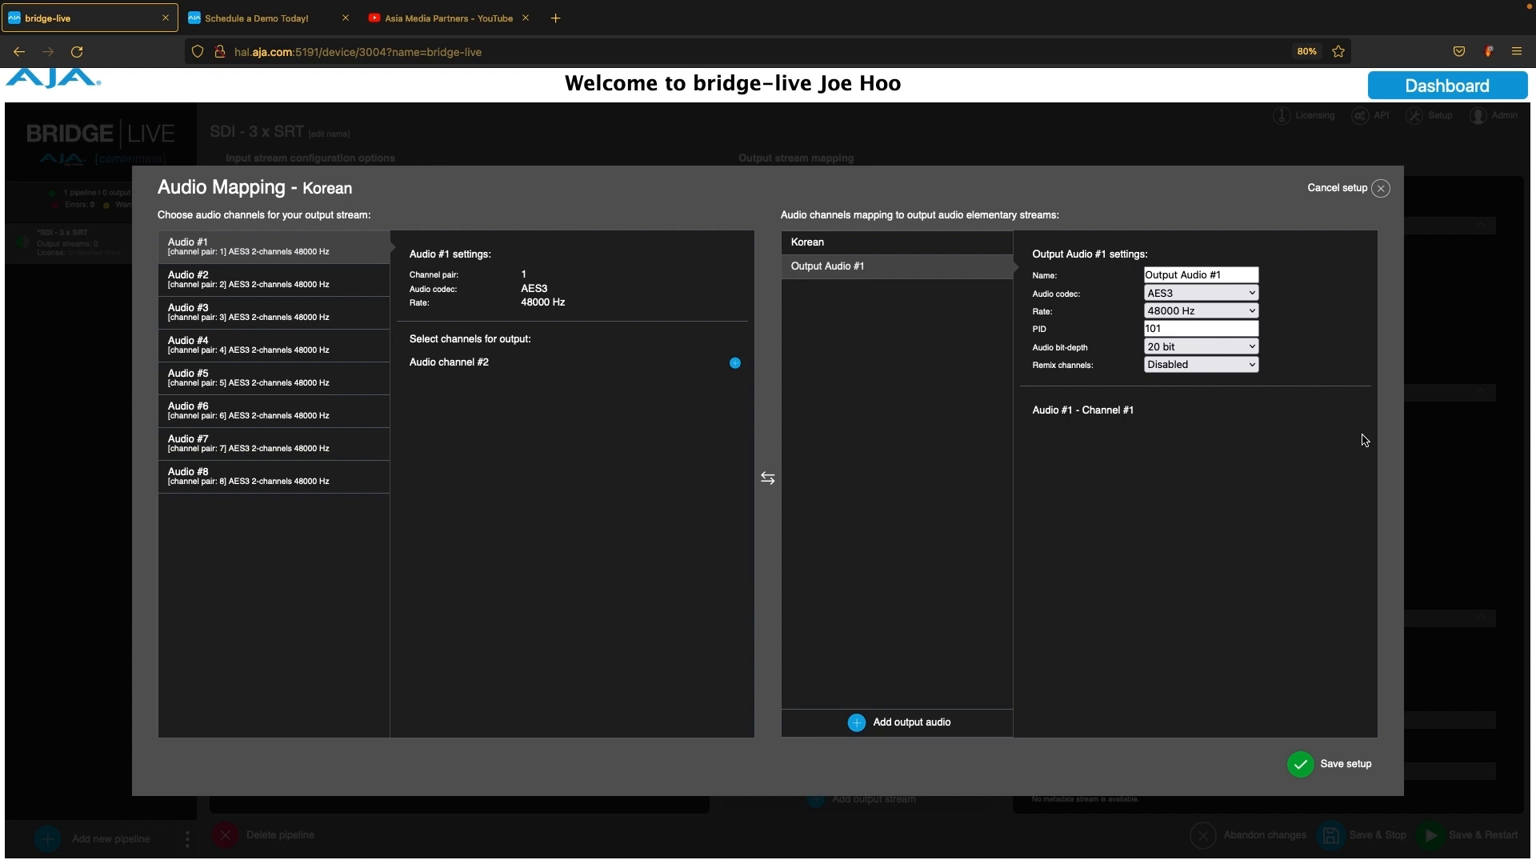
click(305, 355)
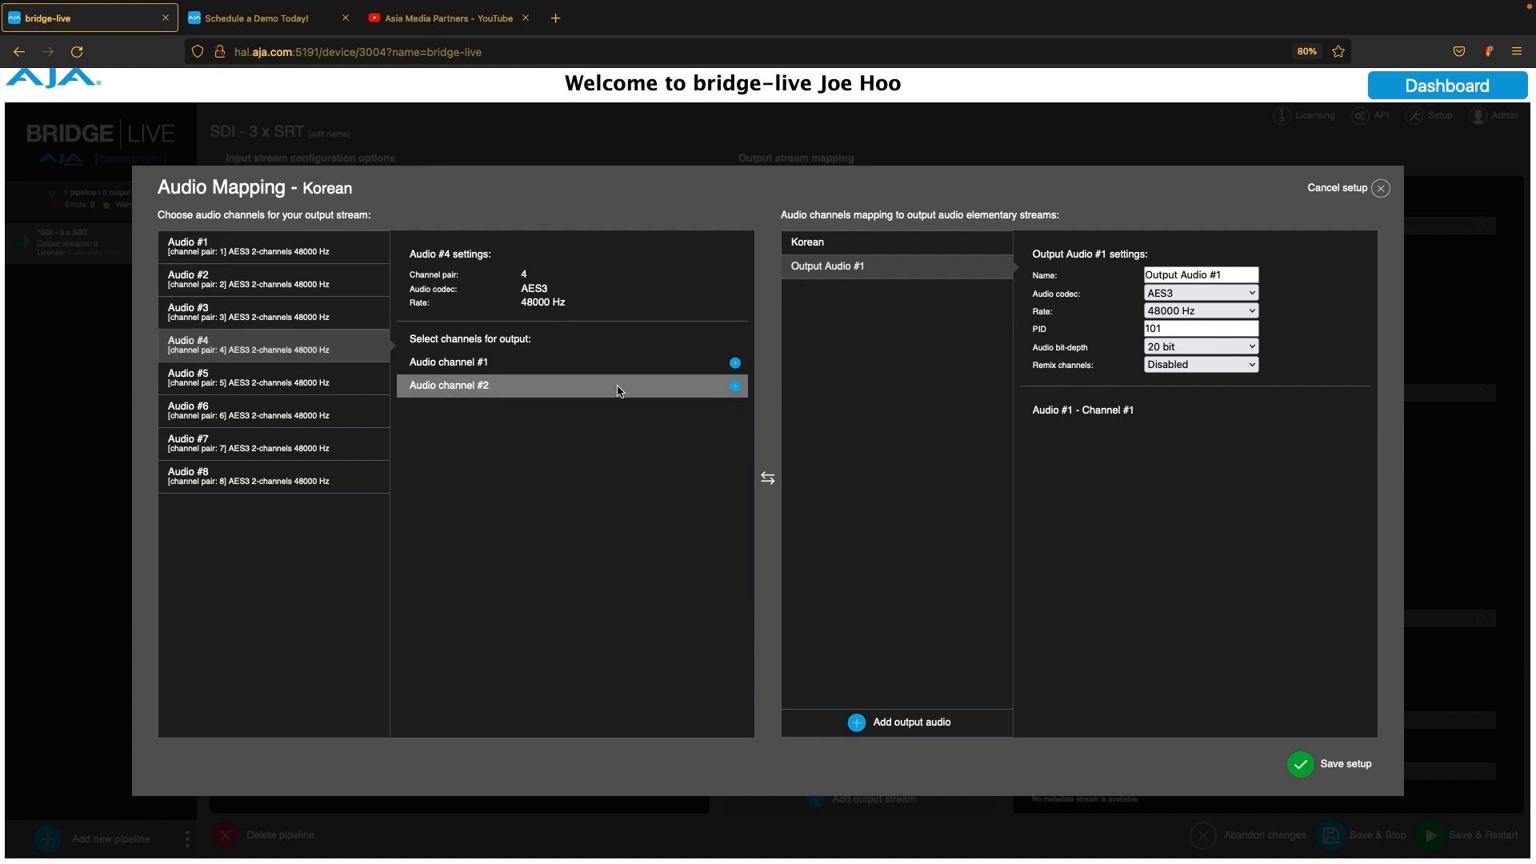
click(735, 363)
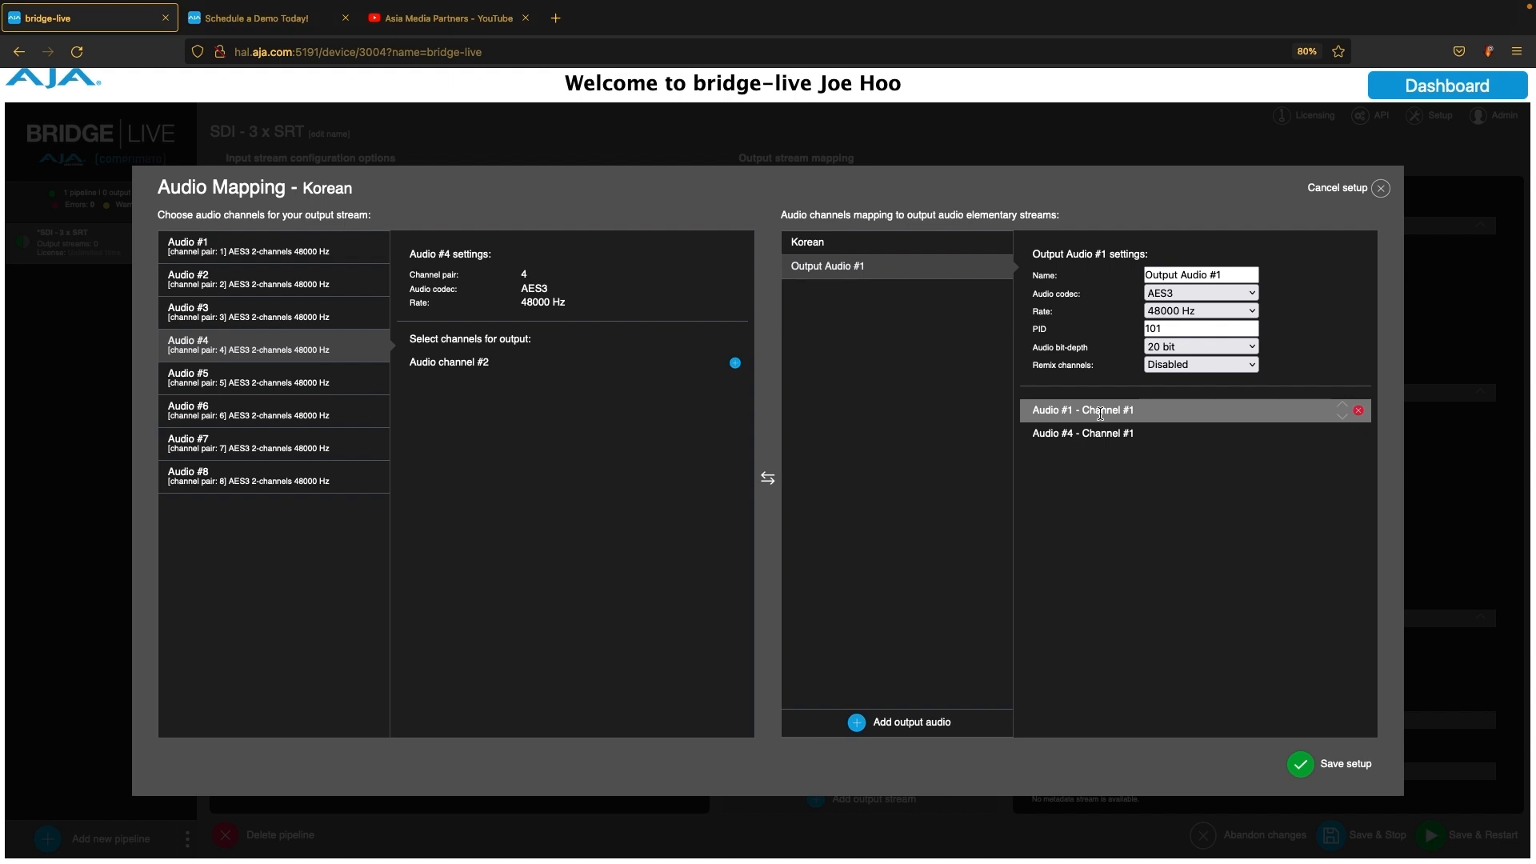
Name the second output audio EngKorean and set its PID to 102 and bit depth to 24 bit.
click(1183, 331)
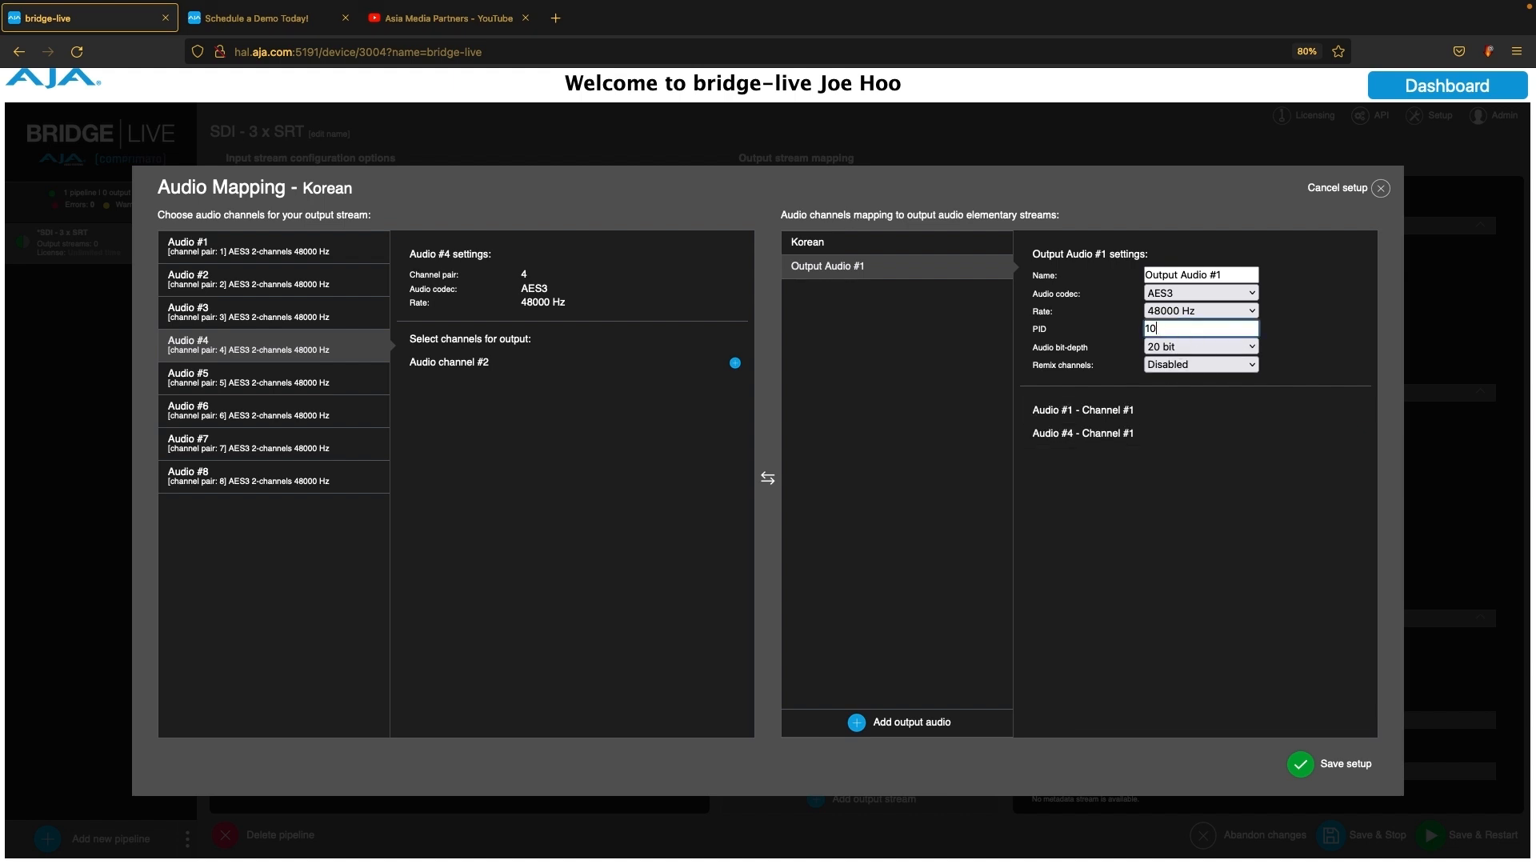
key(shift+Tab)
key(shift+Tab)
key(shift+Tab)
text(E)
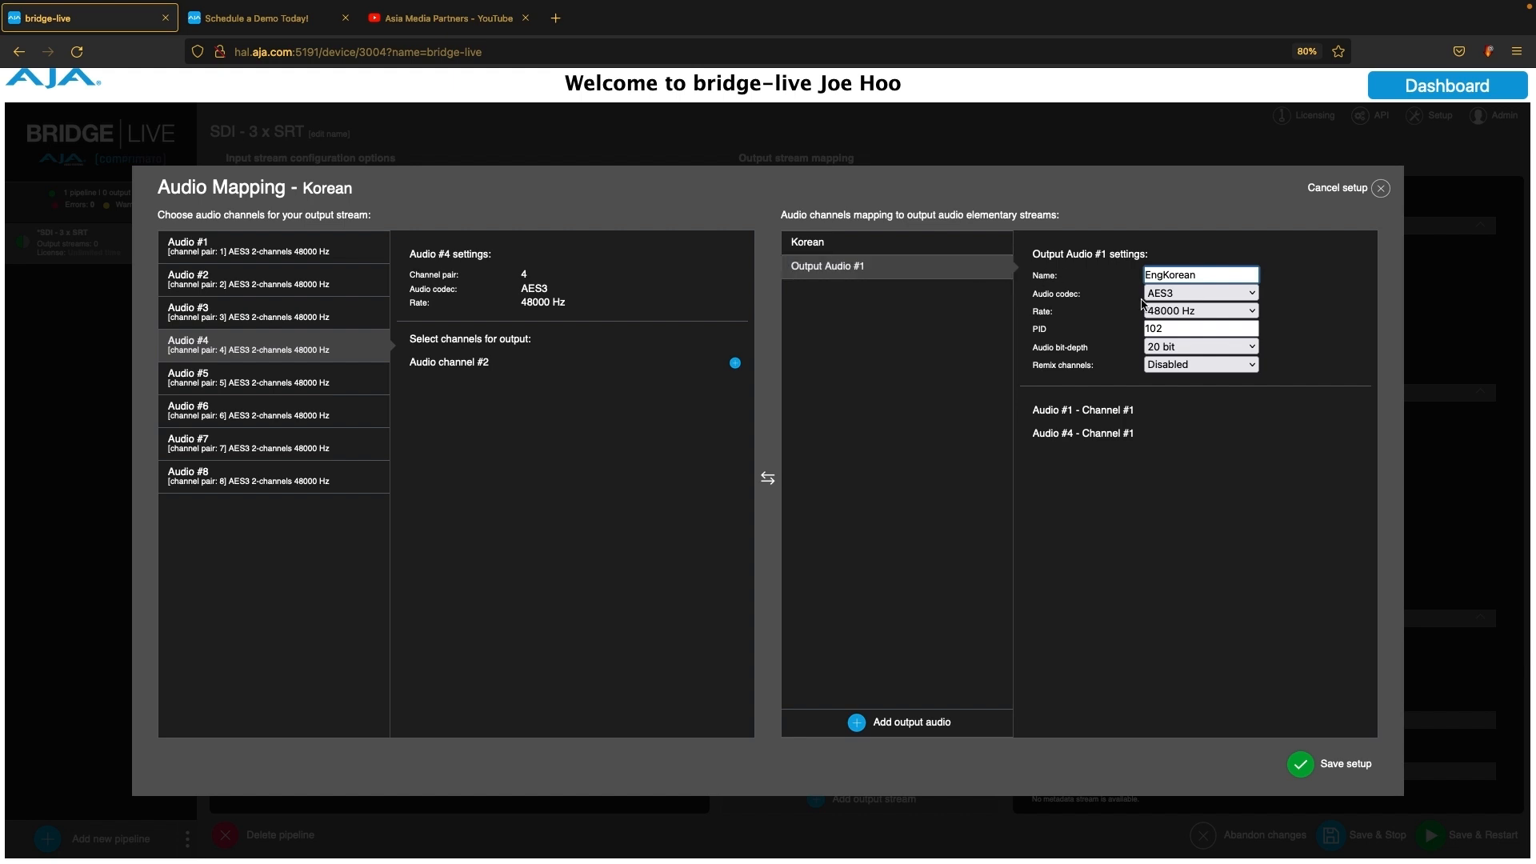
click(1191, 347)
click(1172, 365)
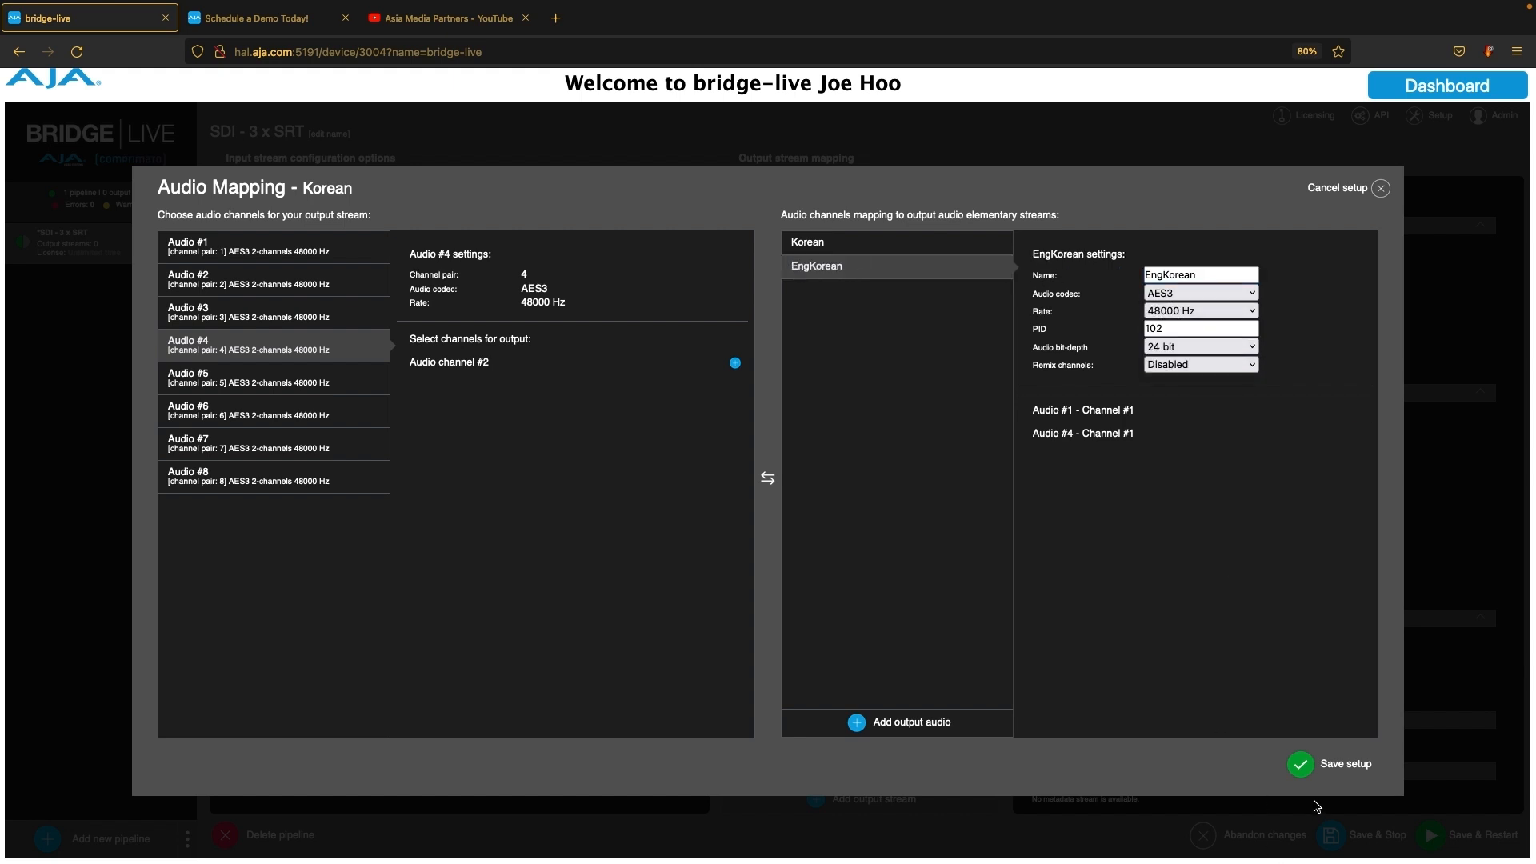
Save the Korean stream's audio mapping, and save and restart the SDI - 3 x SRT pipeline.
click(1301, 762)
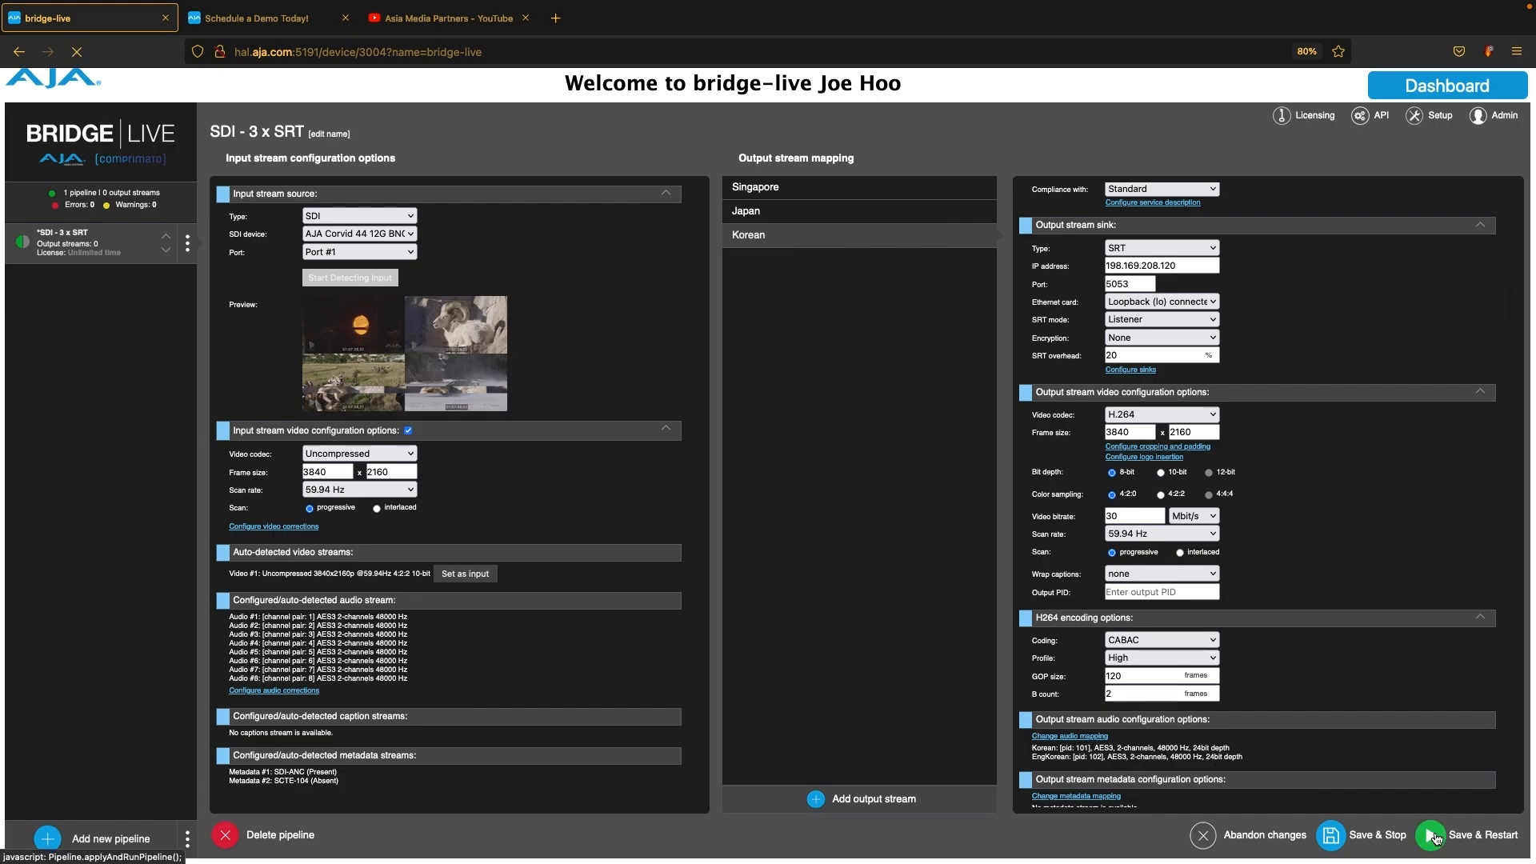
click(1436, 837)
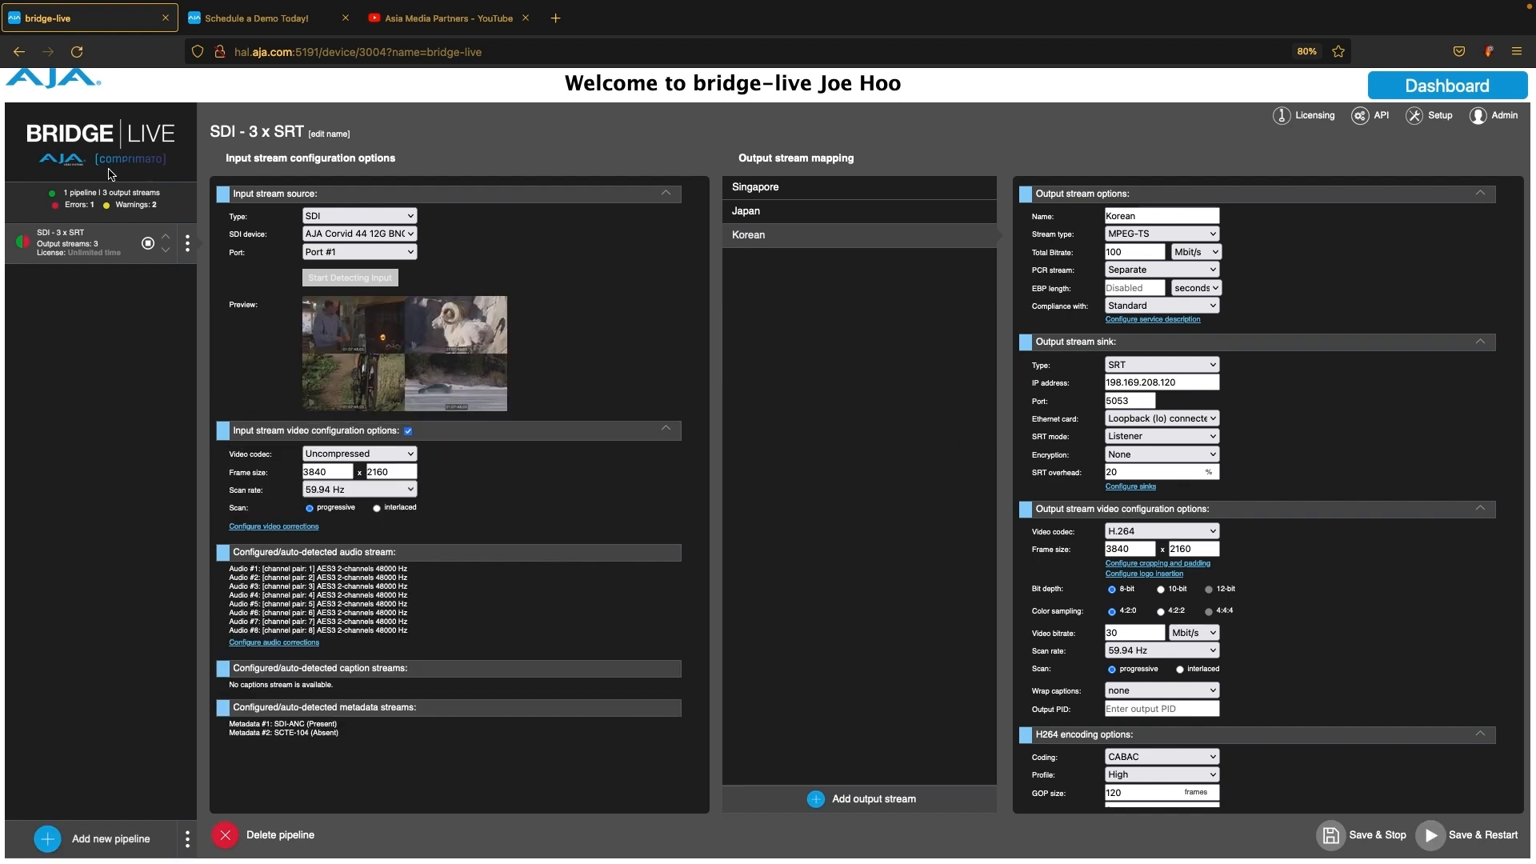
Open the system overview and read the status messages of the SDI - 3 x SRT pipeline.
click(140, 167)
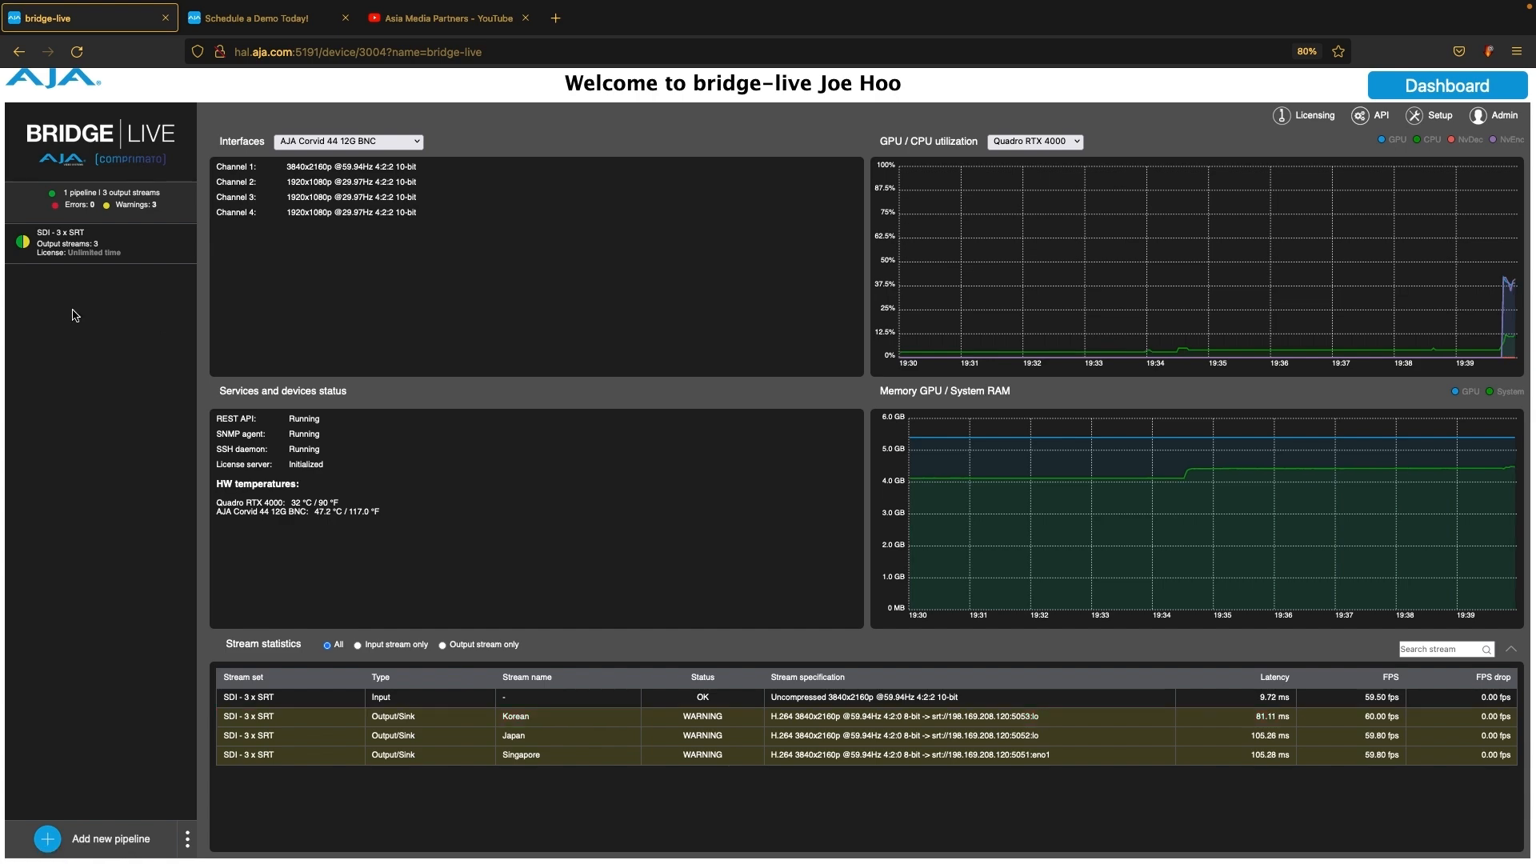
mouse_move(25, 248)
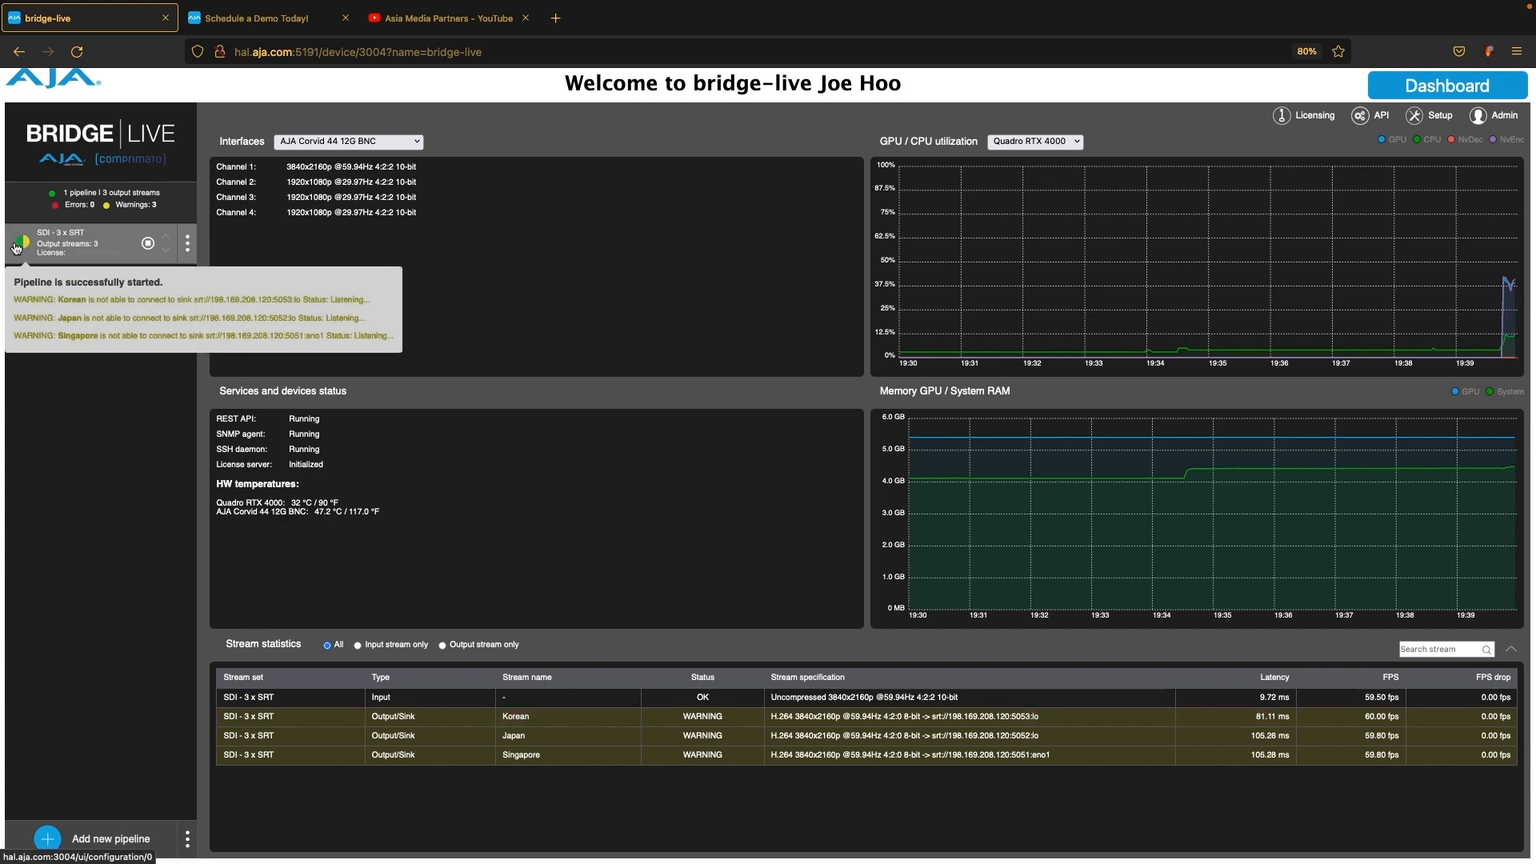
scroll(112, 364, up, 5)
scroll(112, 367, left, 2)
scroll(112, 367, up, 1)
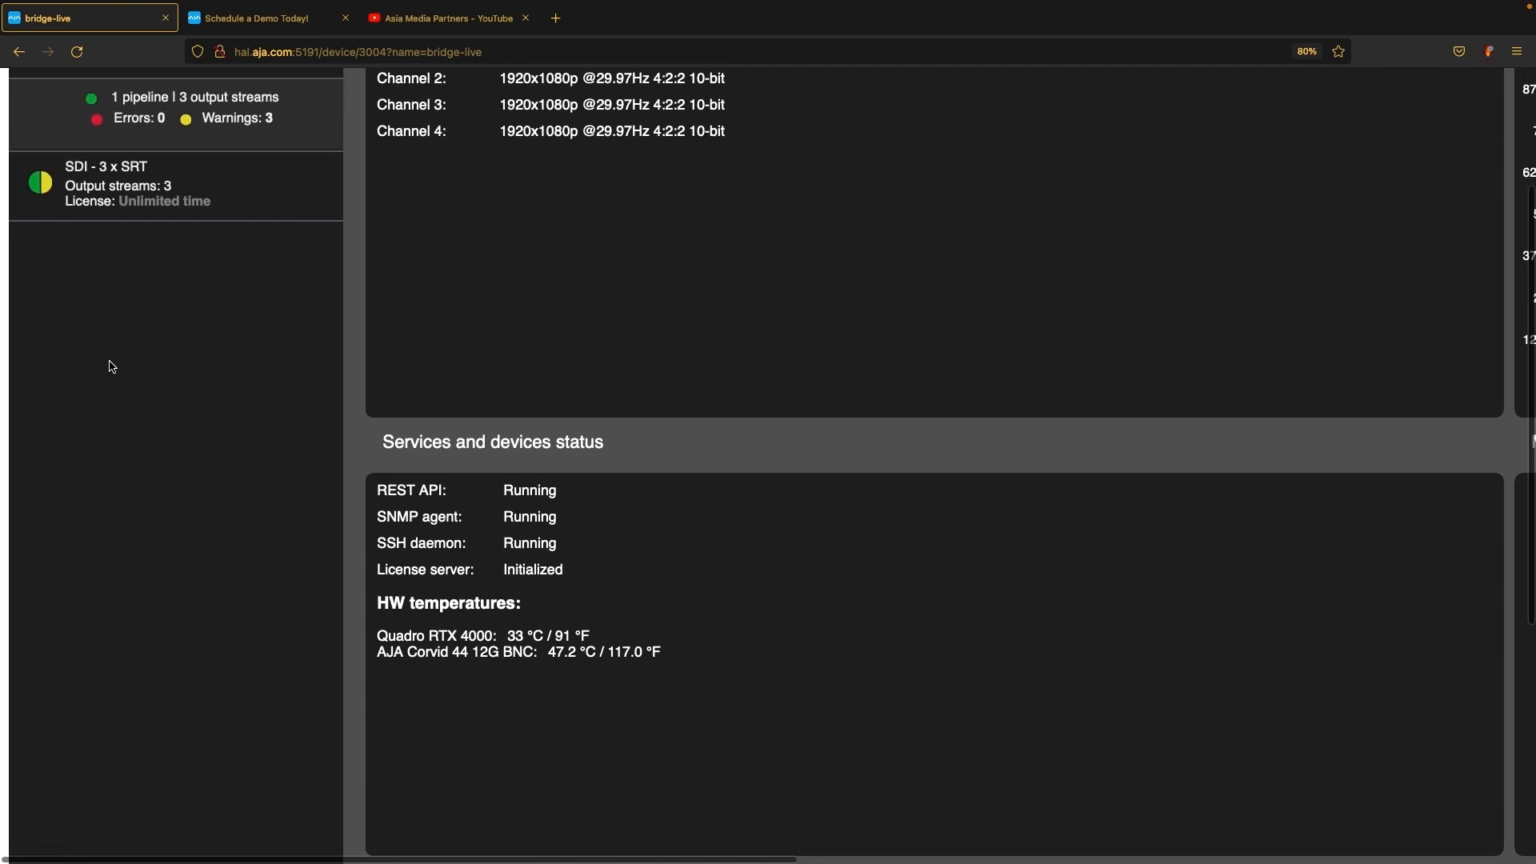
mouse_move(35, 187)
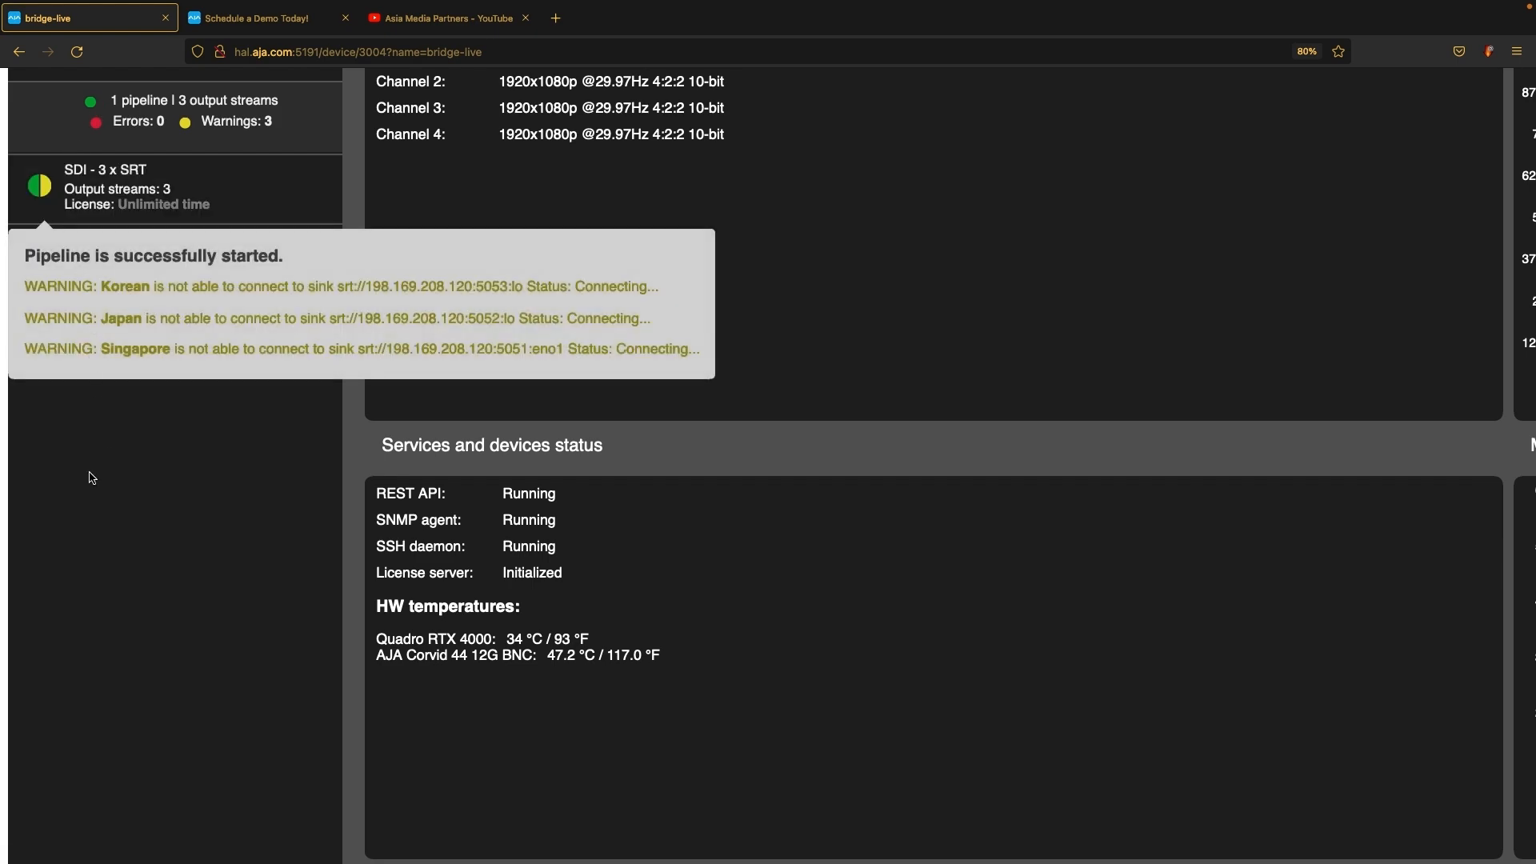
scroll(93, 479, down, 5)
scroll(54, 632, down, 1)
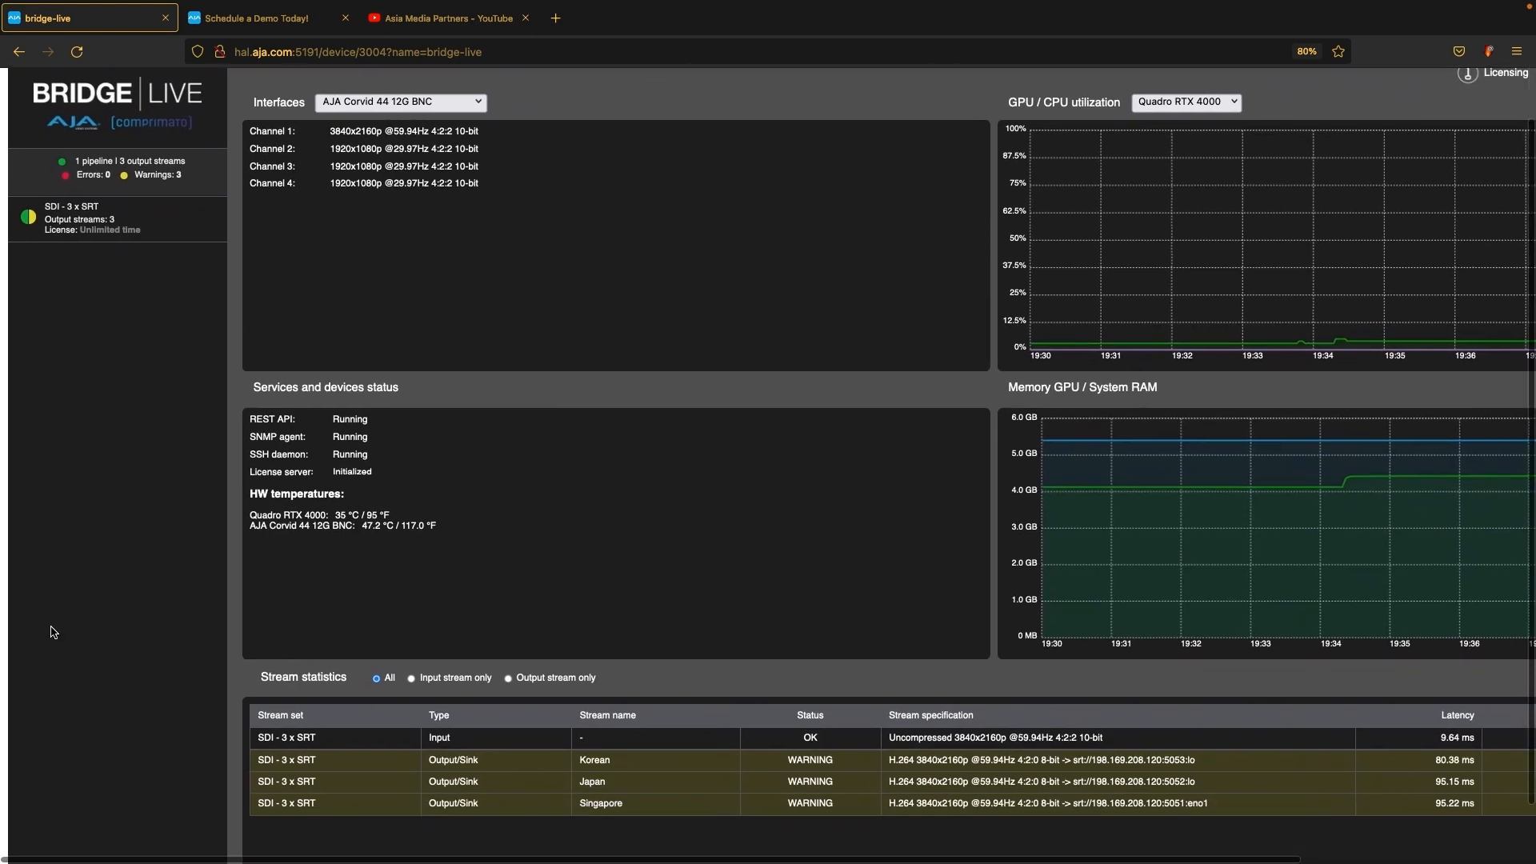
Examine the stream statistics for the input and three output streams, and the GPU / CPU utilization graph.
scroll(54, 632, down, 1)
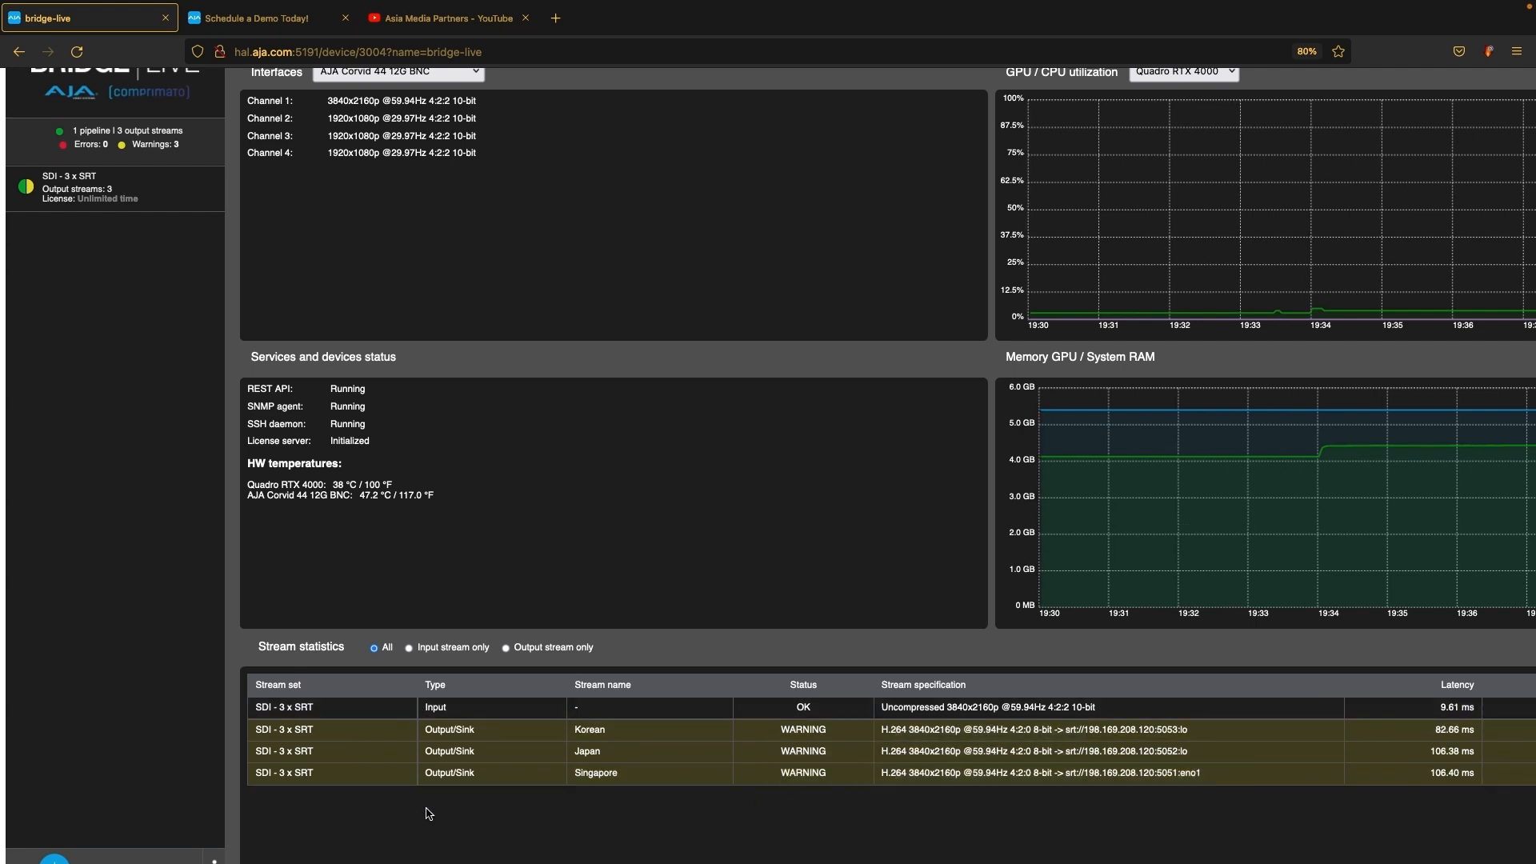
scroll(605, 858, up, 5)
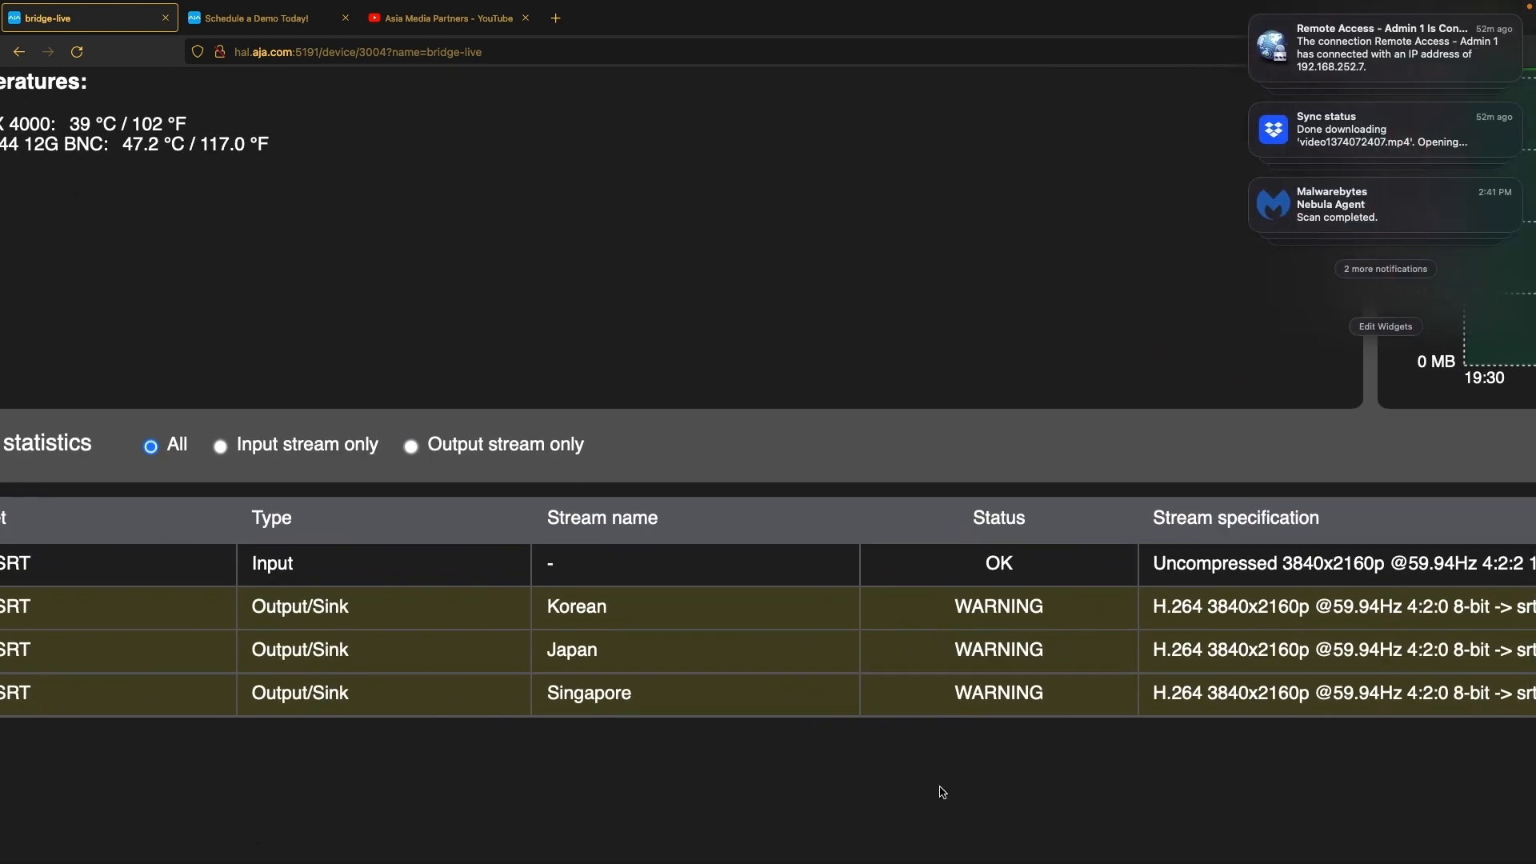
scroll(920, 768, right, 6)
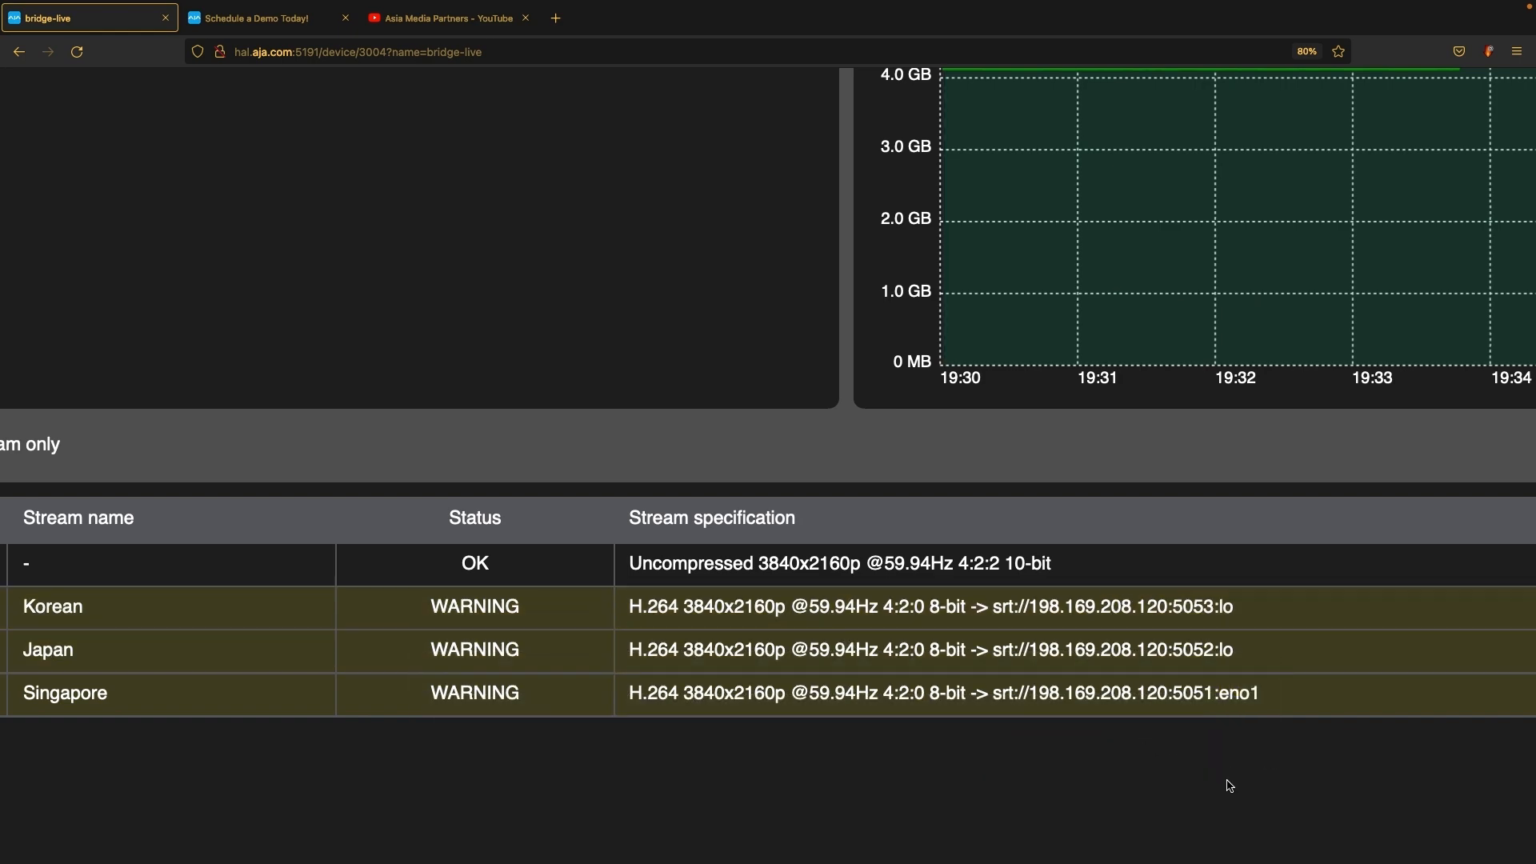
scroll(1231, 786, down, 4)
scroll(1230, 787, right, 6)
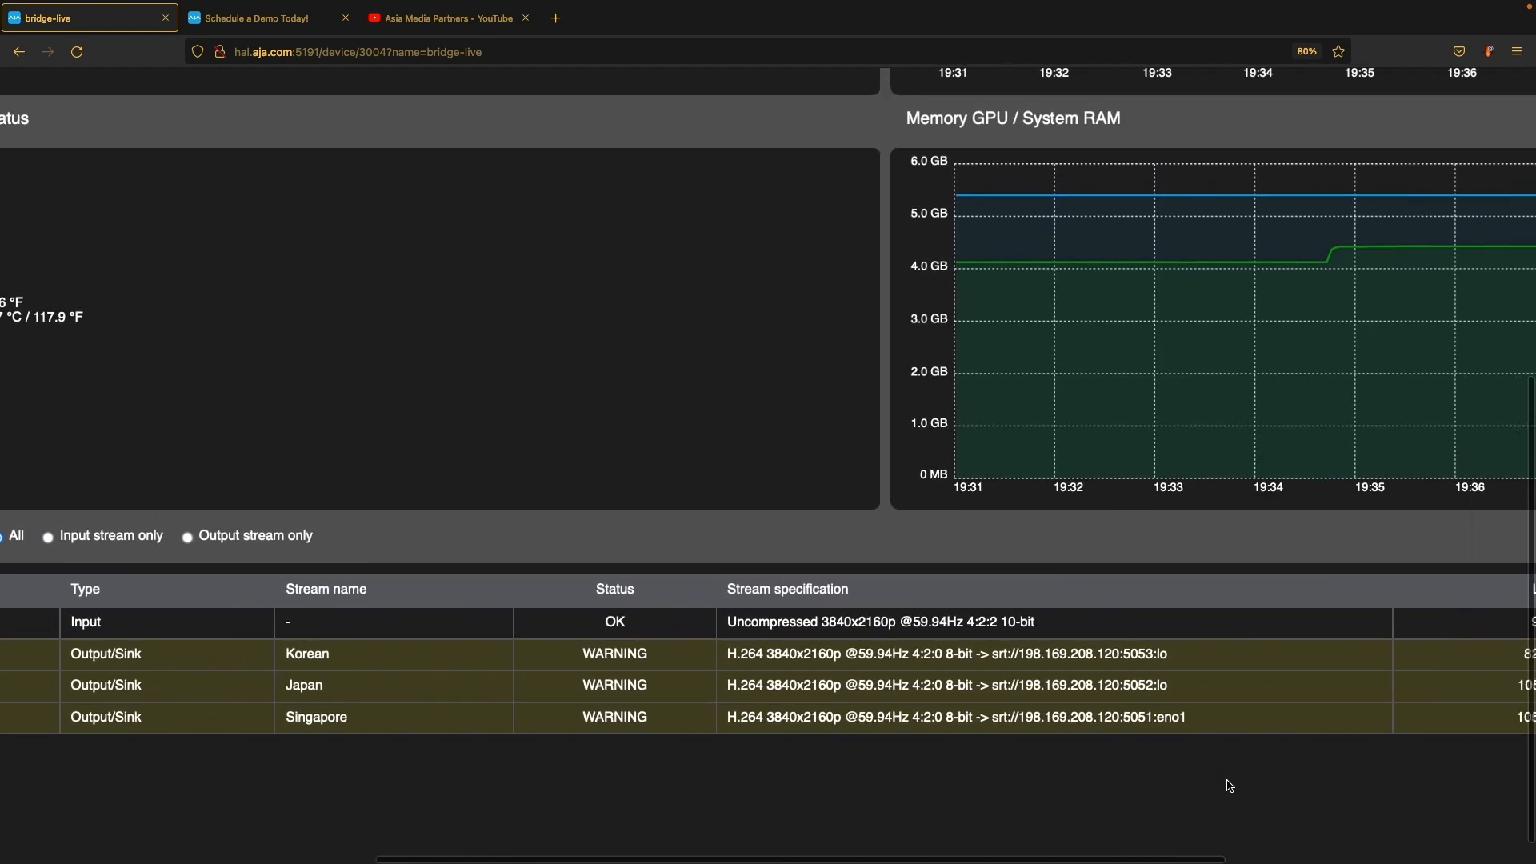
scroll(1230, 787, left, 1)
scroll(1230, 786, down, 5)
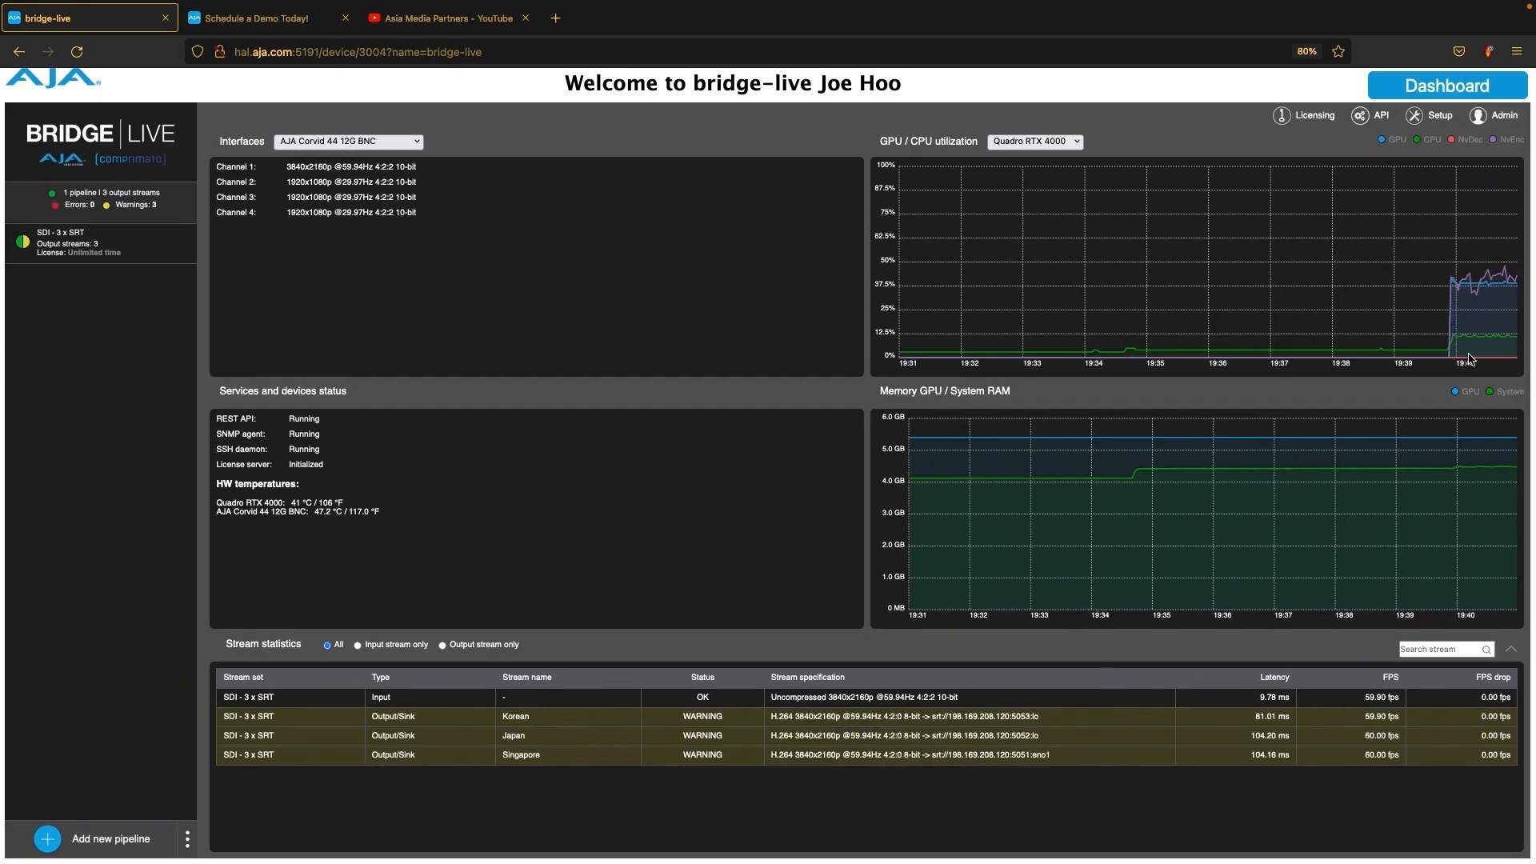
mouse_move(1484, 342)
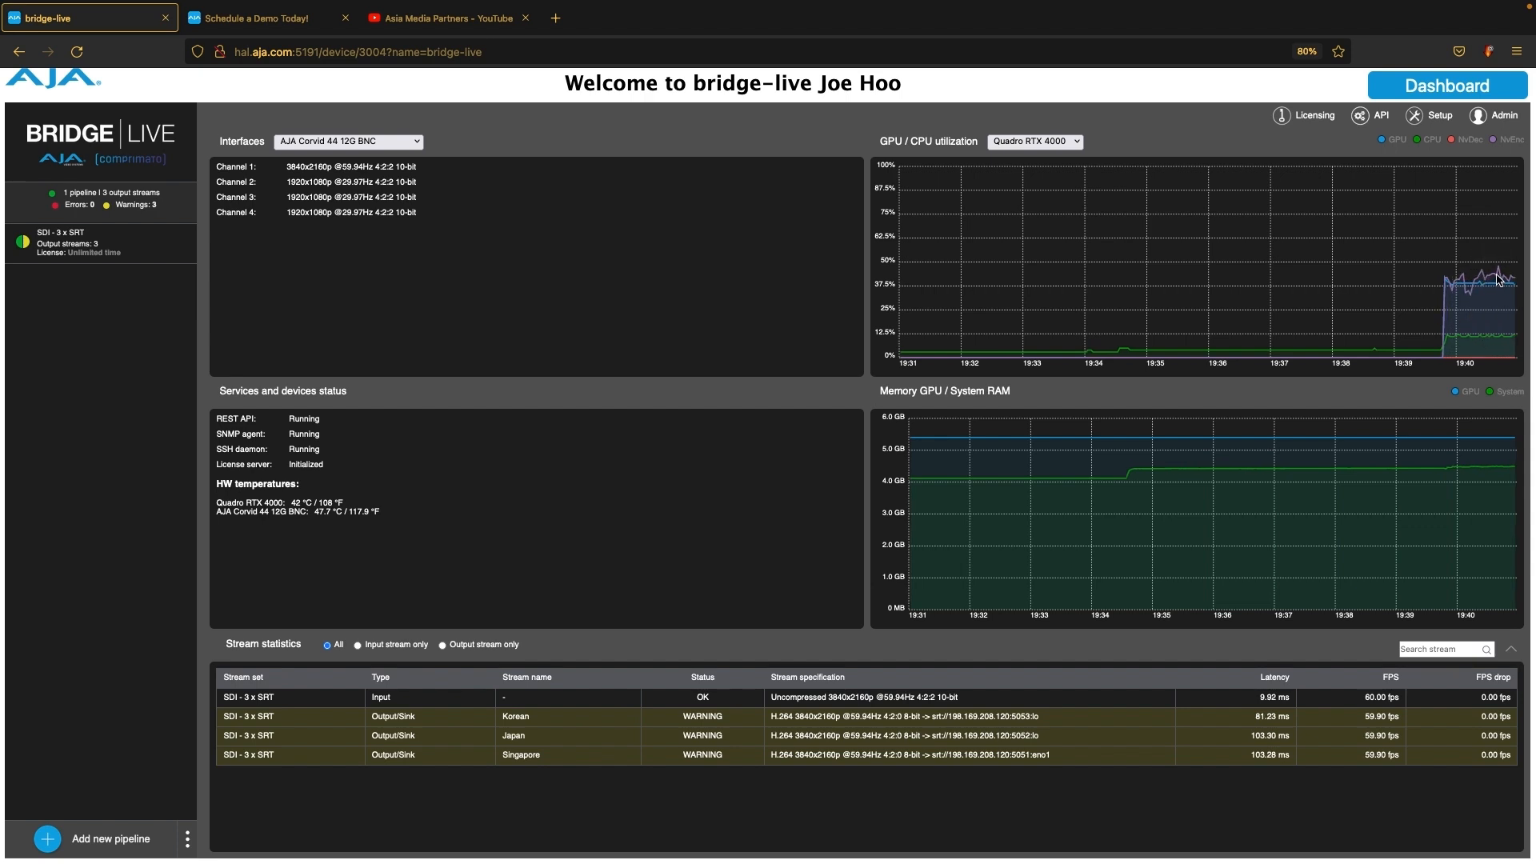
mouse_move(1497, 278)
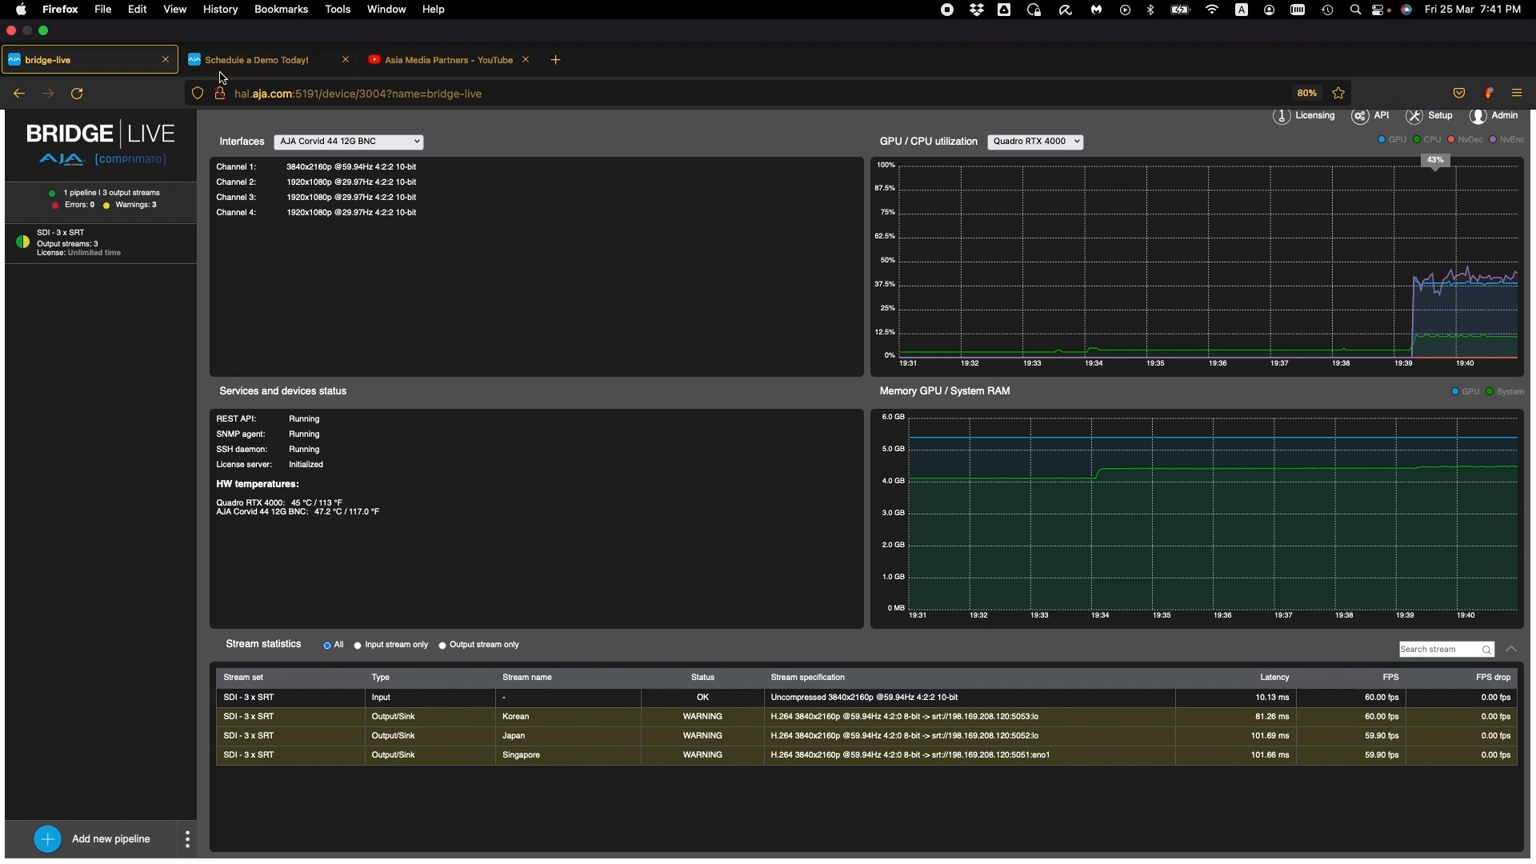
Switch to the AJA Schedule a Demo page and look through the form's Product Interests options.
click(256, 55)
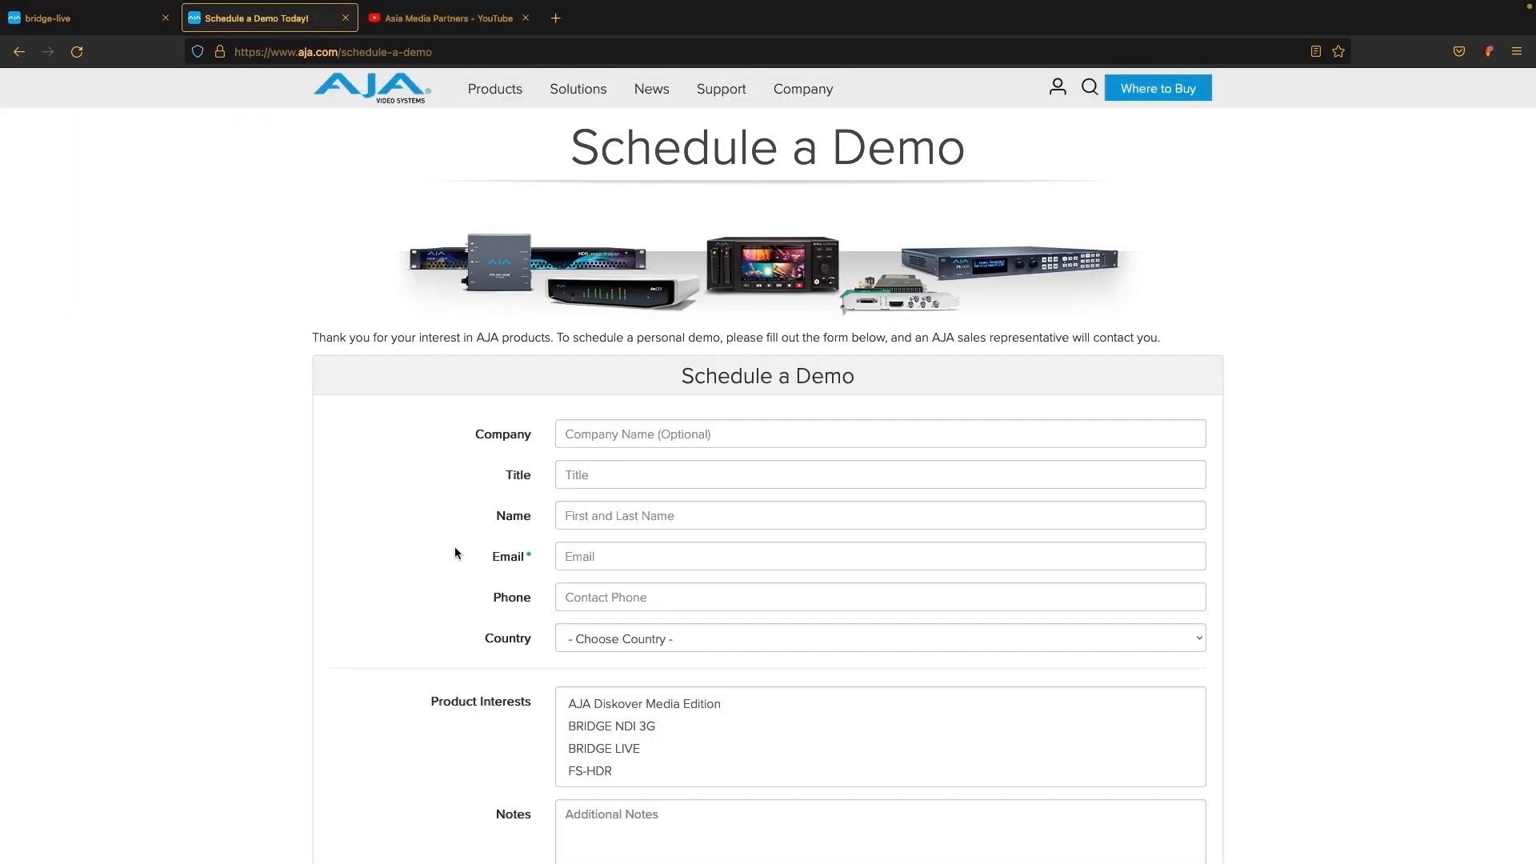
scroll(612, 746, down, 2)
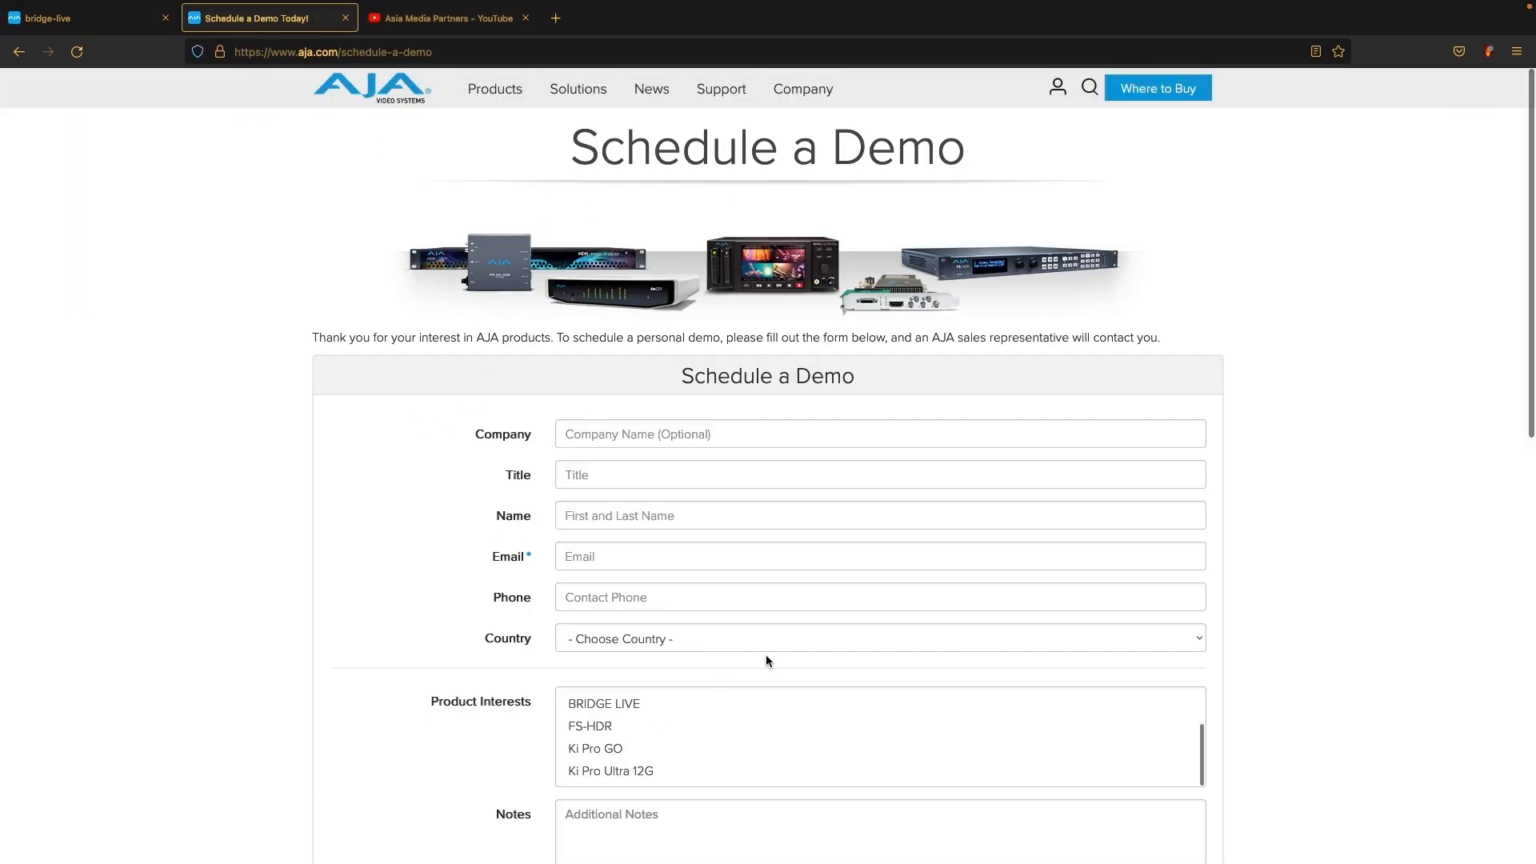